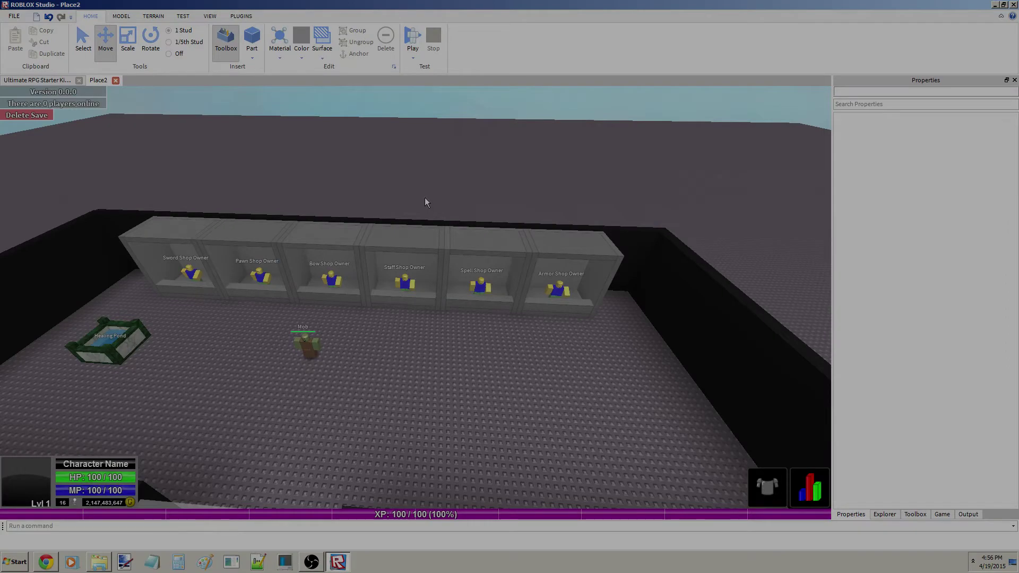
# Turn the view to the shop row and select the Level Door model with the Scale tool active.
pyautogui.moveTo(426, 203); pyautogui.dragTo(418, 247, button='right')
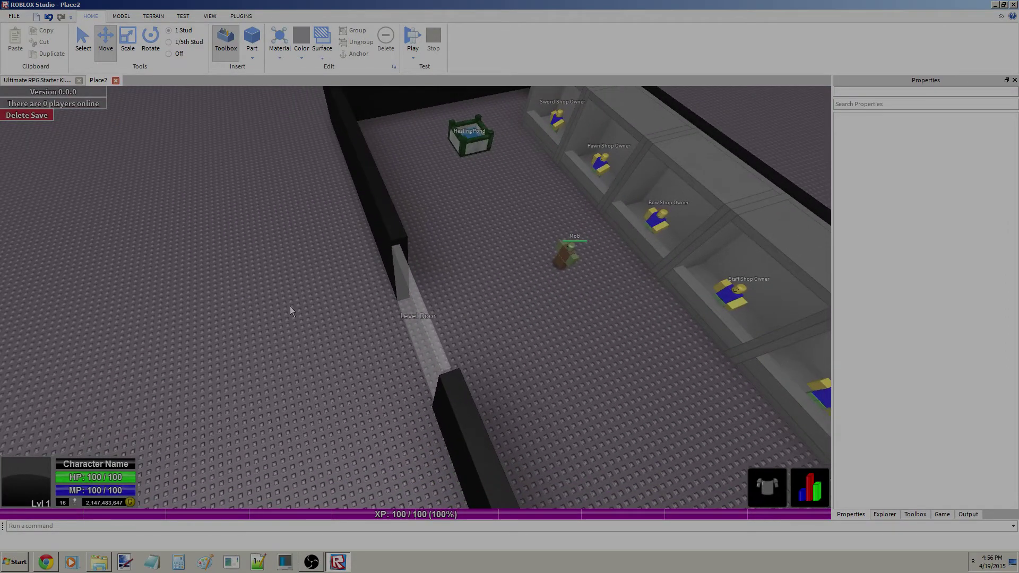
pyautogui.moveTo(218, 347)
pyautogui.mouseDown(button='right')
pyautogui.moveTo(253, 357)
pyautogui.moveTo(244, 346)
pyautogui.mouseUp(button='right')
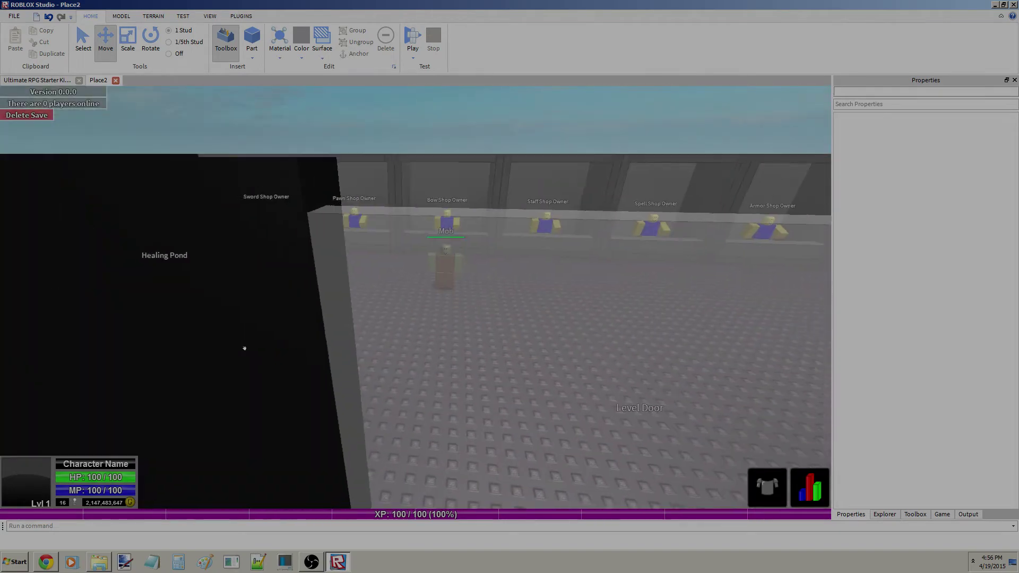
pyautogui.click(426, 332)
pyautogui.press('f')
pyautogui.moveTo(81, 98); pyautogui.dragTo(81, 98, button='right')
pyautogui.click(130, 45)
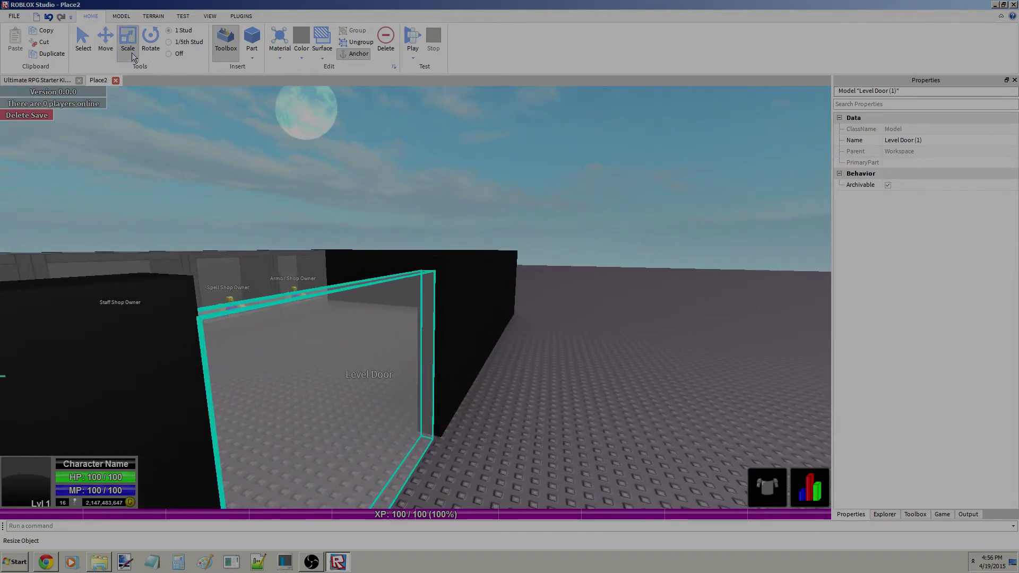
pyautogui.click(150, 40)
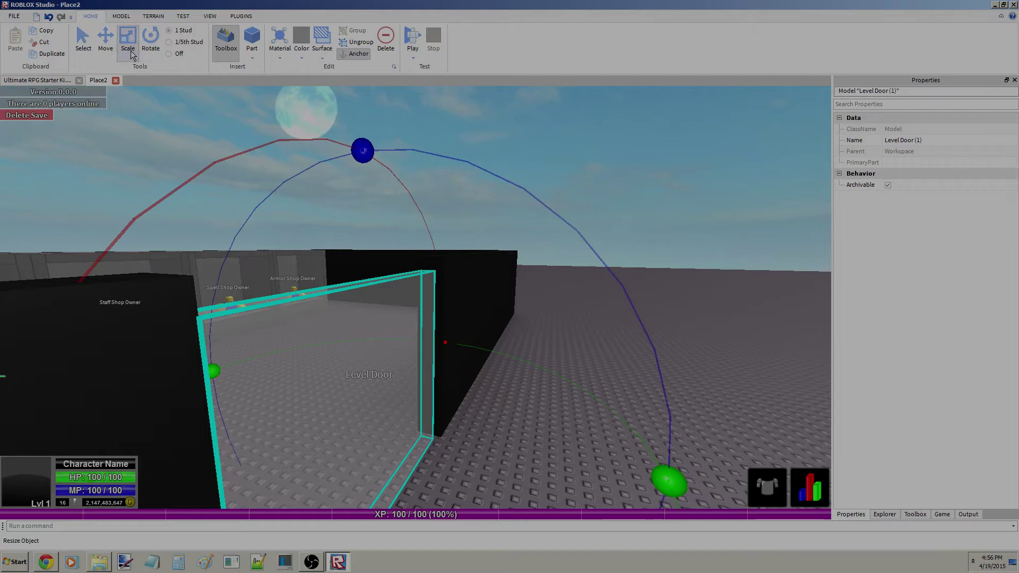
pyautogui.click(131, 53)
pyautogui.moveTo(351, 193); pyautogui.dragTo(390, 228, button='right')
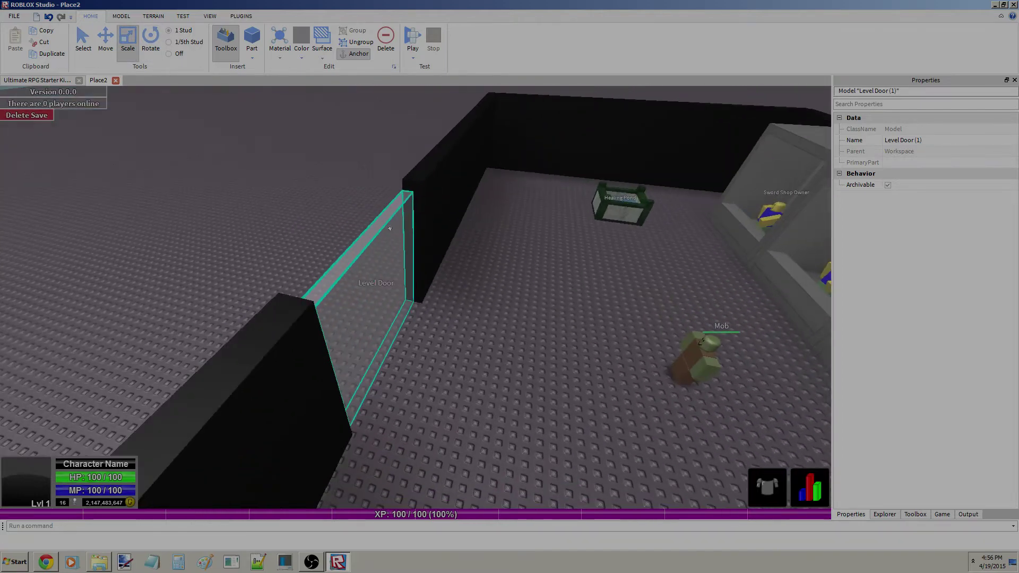
pyautogui.click(390, 228)
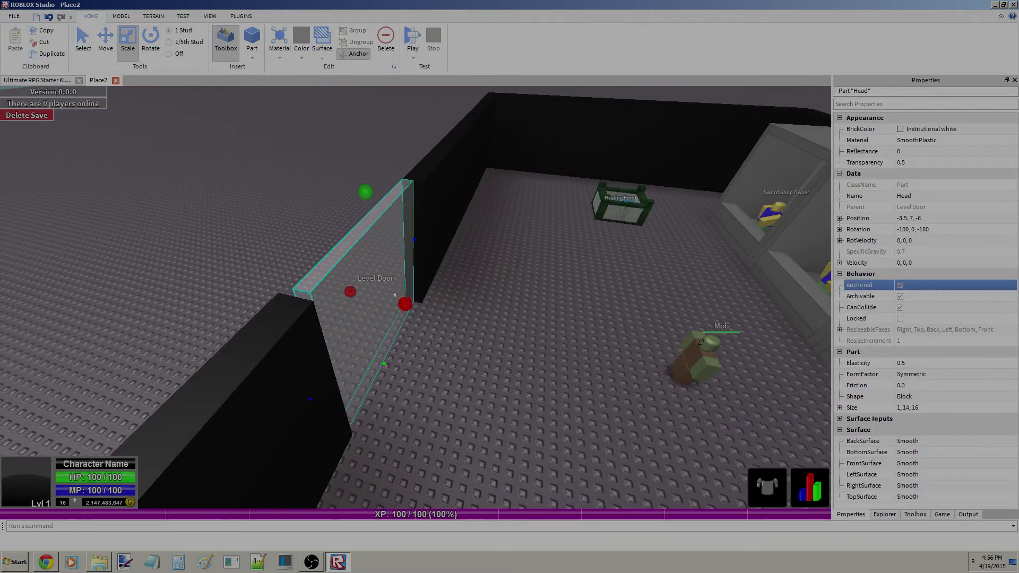
pyautogui.moveTo(394, 294); pyautogui.dragTo(411, 295, button='right')
pyautogui.click(411, 295)
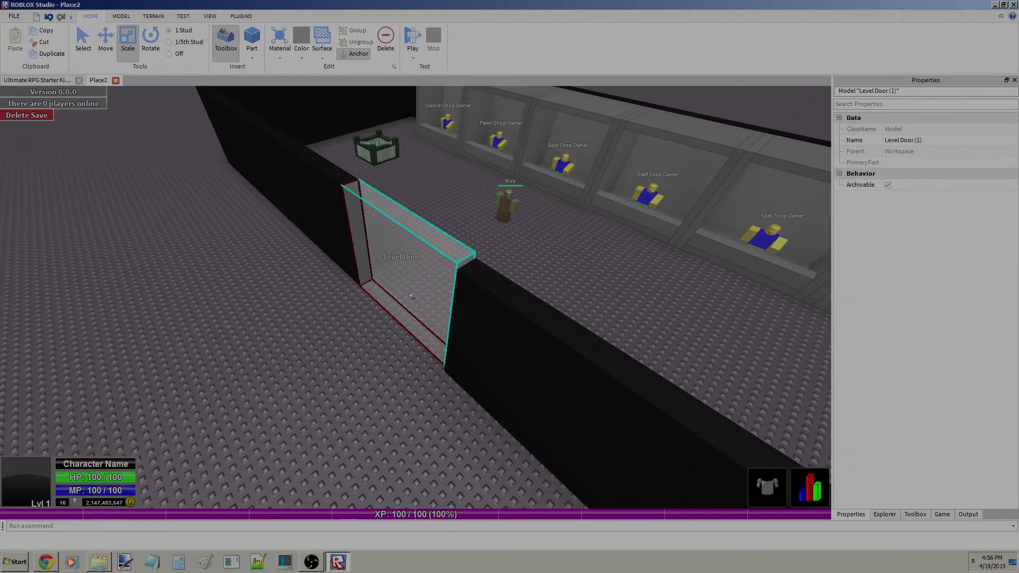
# Select the black wall beside the Level Door, then reselect the door.
pyautogui.click(478, 339)
pyautogui.moveTo(311, 380); pyautogui.dragTo(309, 370, button='right')
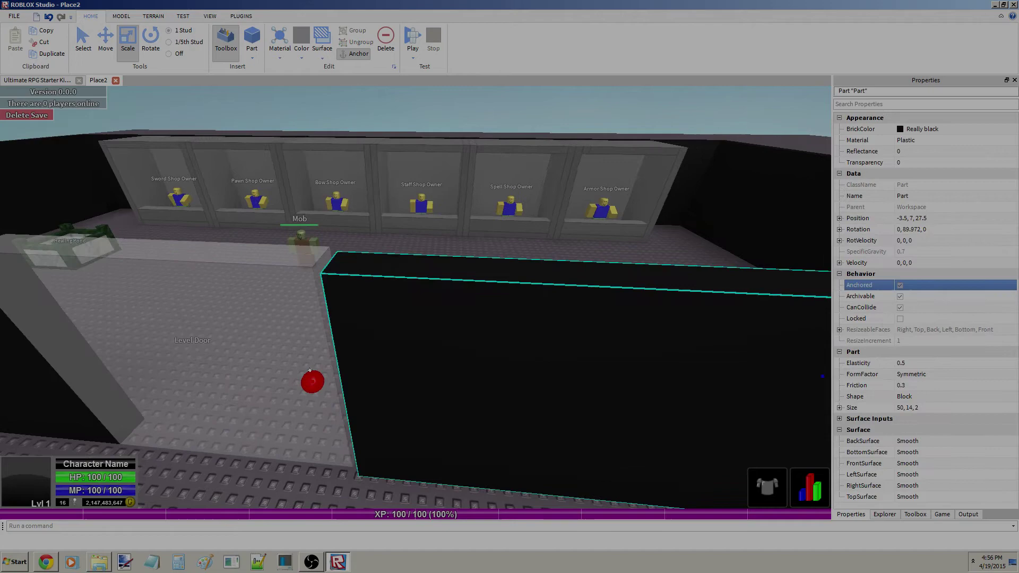
pyautogui.scroll(5, 309, 370)
pyautogui.click(343, 360)
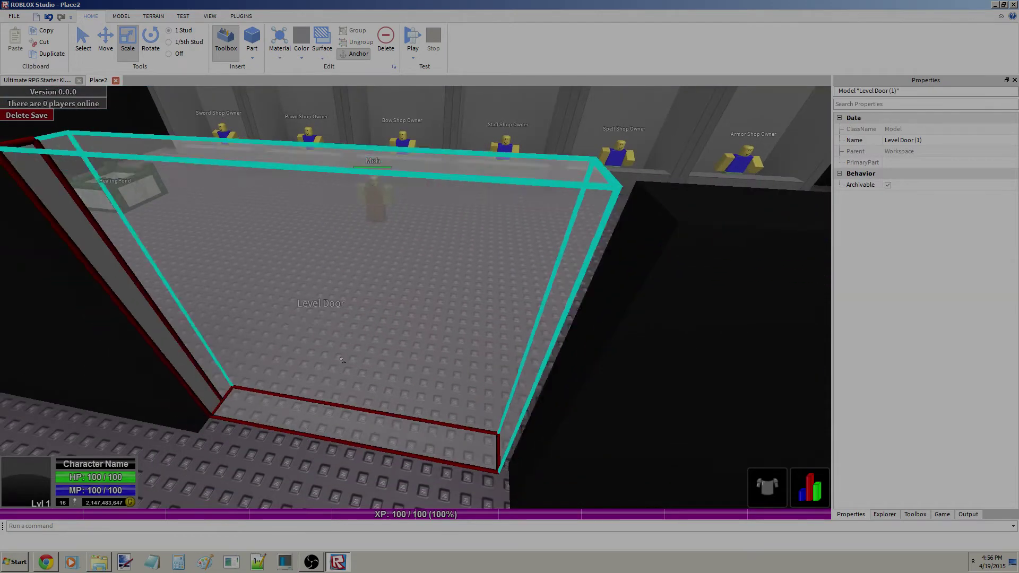
pyautogui.scroll(10, 342, 360)
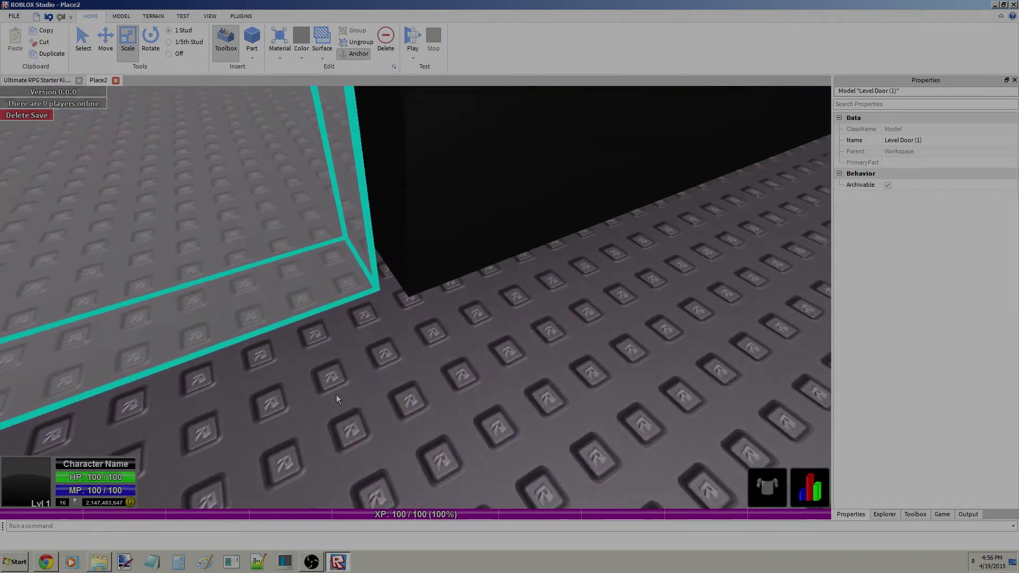
pyautogui.scroll(3, 336, 393)
pyautogui.moveTo(336, 394); pyautogui.dragTo(336, 394, button='right')
pyautogui.scroll(-3, 336, 394)
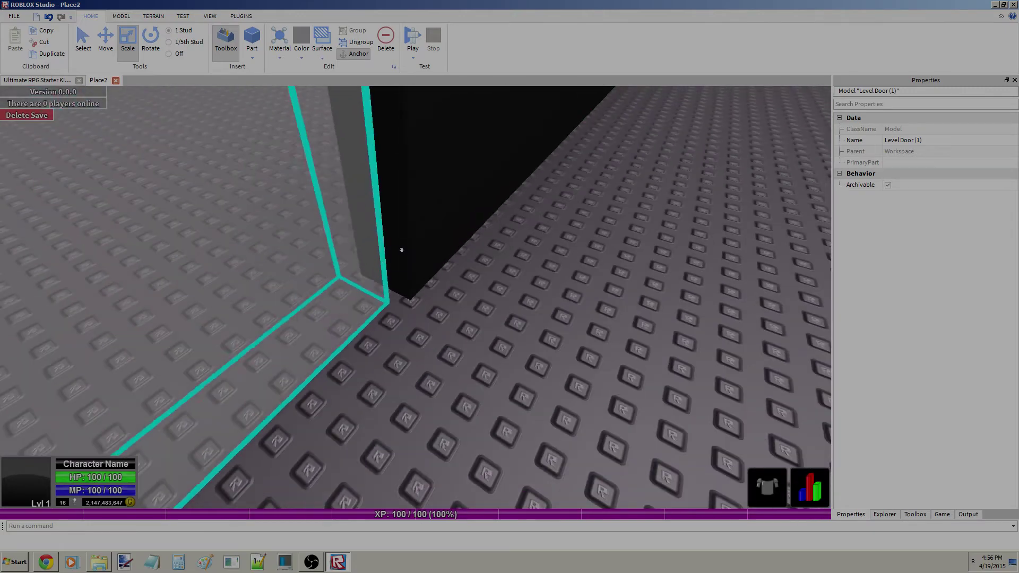
# Select the black wall parts around the arena, including the corner wall.
pyautogui.click(401, 250)
pyautogui.scroll(-5, 401, 250)
pyautogui.moveTo(402, 250); pyautogui.dragTo(450, 301, button='right')
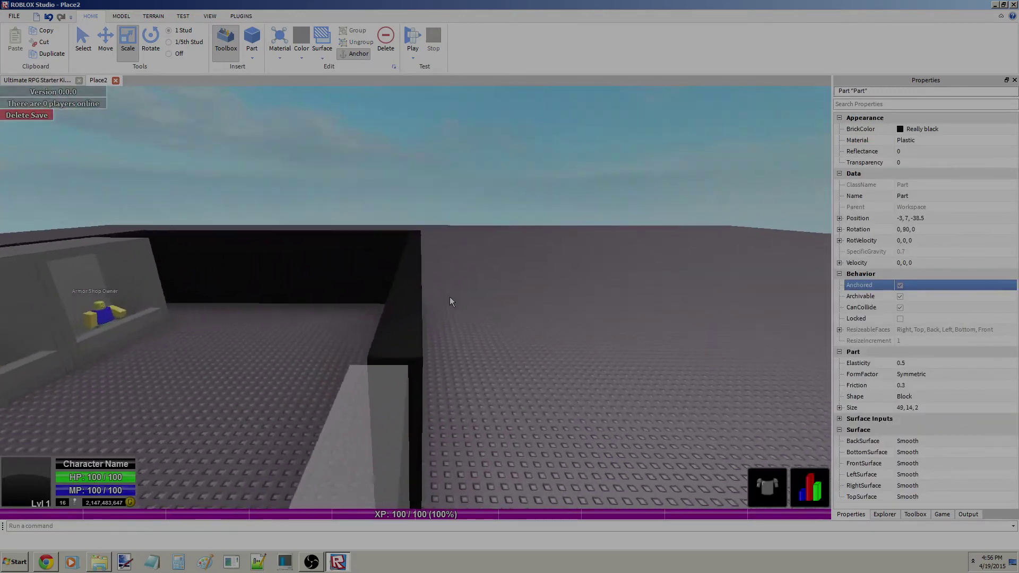
pyautogui.scroll(5, 413, 271)
pyautogui.click(409, 266)
pyautogui.scroll(-3, 420, 275)
pyautogui.scroll(3, 420, 276)
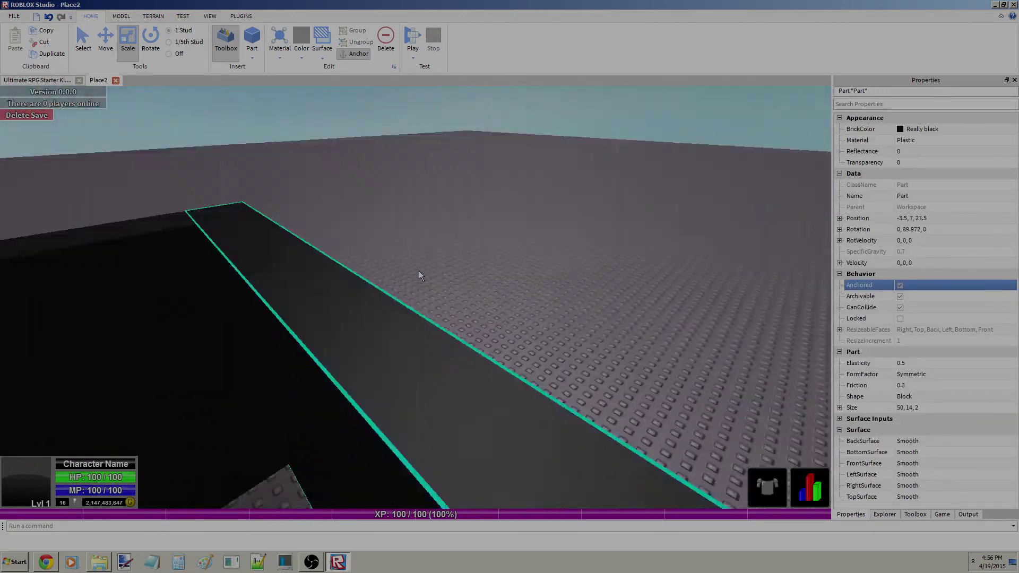
pyautogui.scroll(-5, 419, 275)
pyautogui.scroll(2, 341, 182)
pyautogui.click(368, 321)
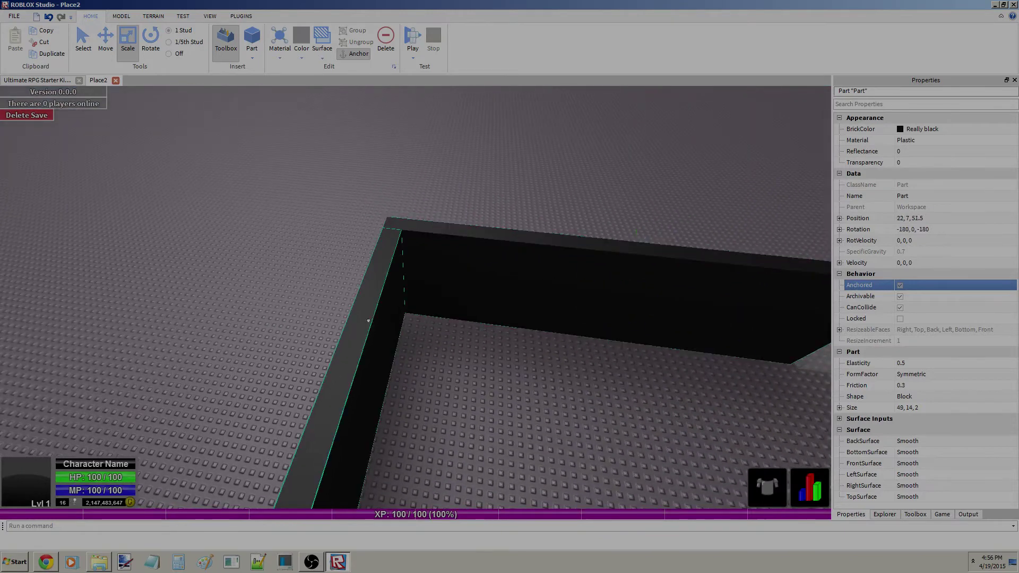
pyautogui.scroll(-3, 386, 307)
# Move the far black wall over toward the Level Door.
pyautogui.click(438, 258)
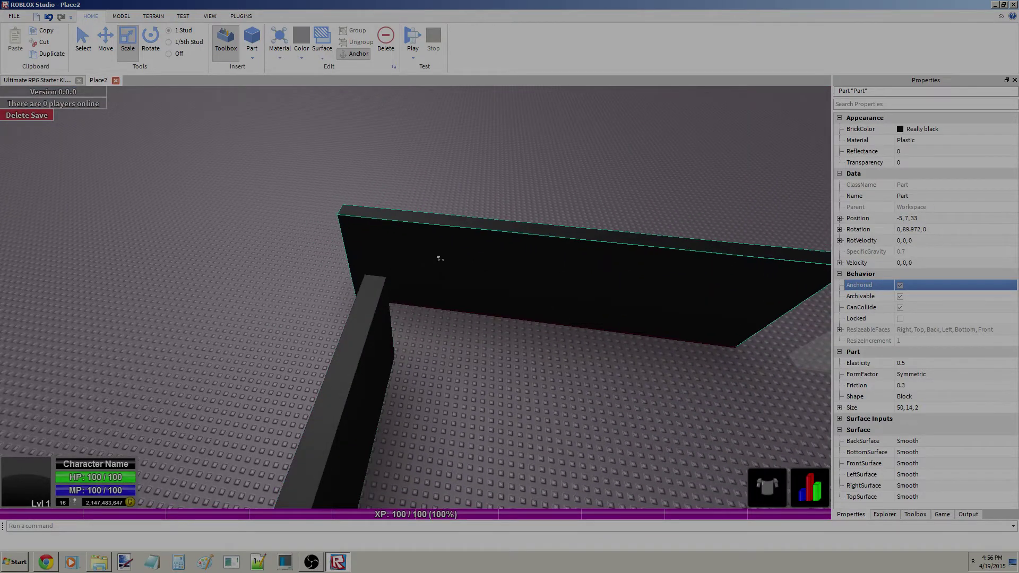
pyautogui.moveTo(438, 258); pyautogui.dragTo(489, 272)
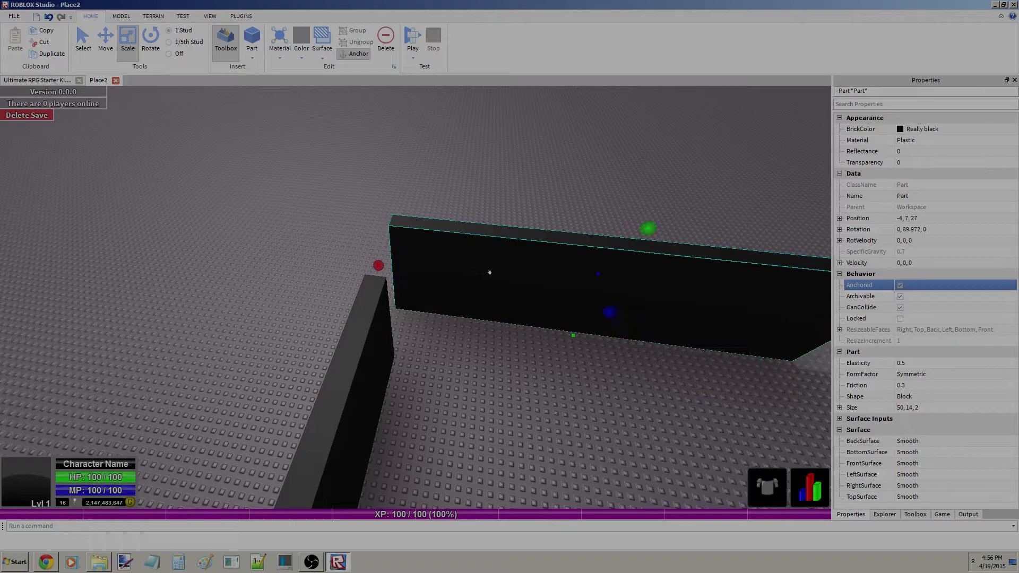
pyautogui.moveTo(489, 272); pyautogui.dragTo(510, 269, button='right')
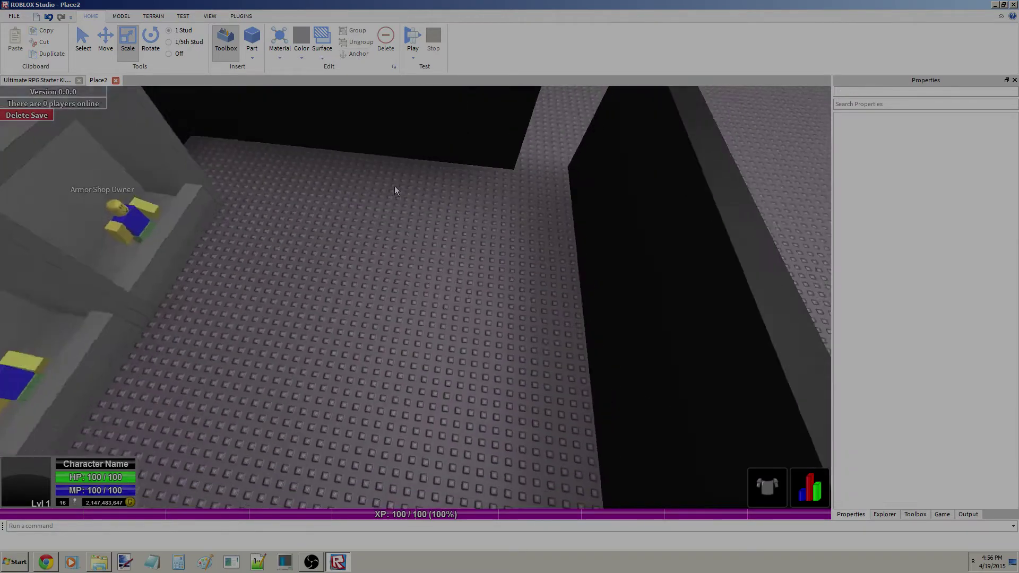
# Stretch the black wall beside the shops from 42 to 48 studs long.
pyautogui.click(464, 132)
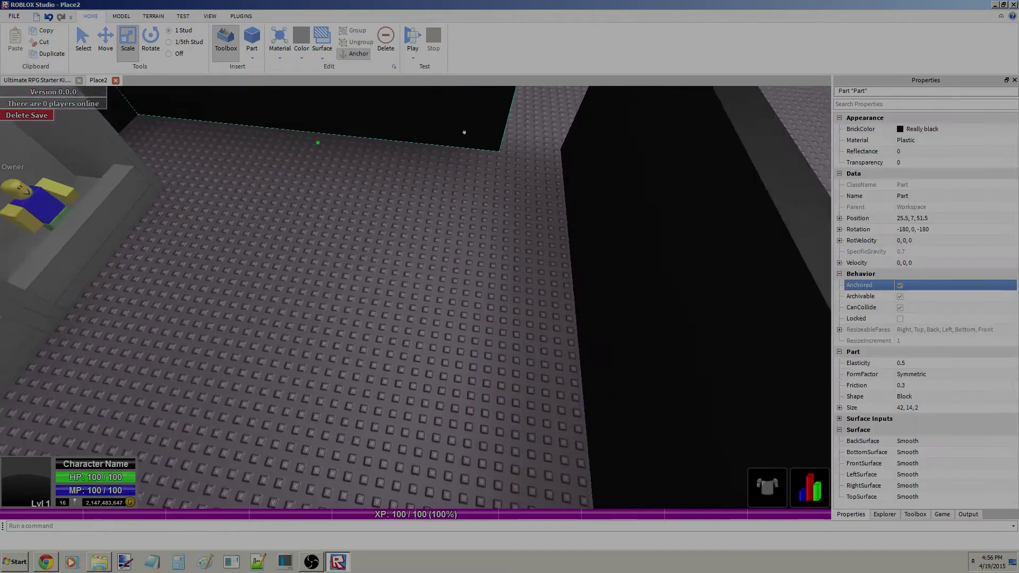
pyautogui.moveTo(464, 132); pyautogui.dragTo(523, 153, button='right')
pyautogui.moveTo(523, 153); pyautogui.dragTo(557, 152)
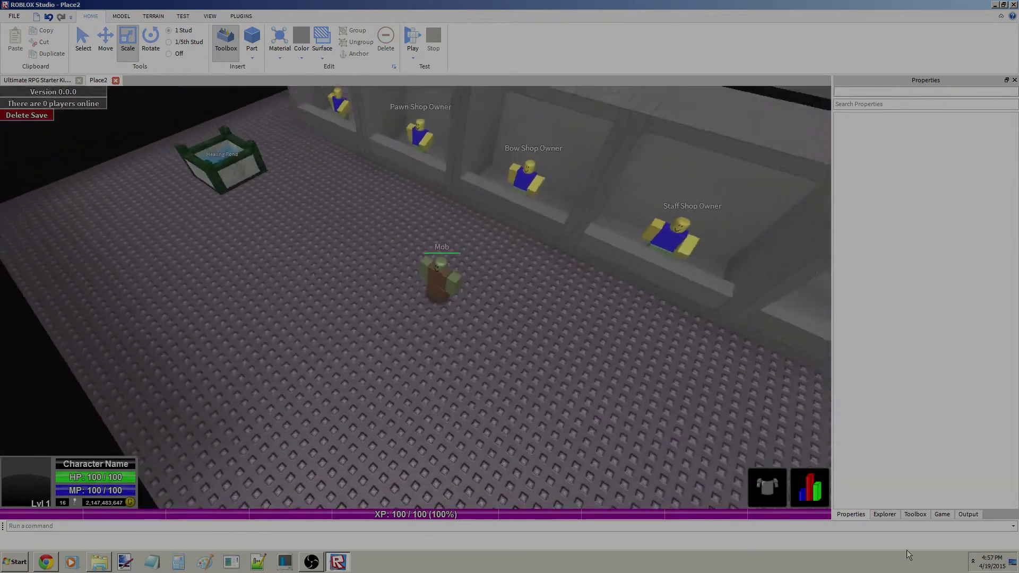
# Expand GAME_PROPERTIES and view AdditionalXPNeeded's properties, showing its Value of 100.
pyautogui.click(884, 514)
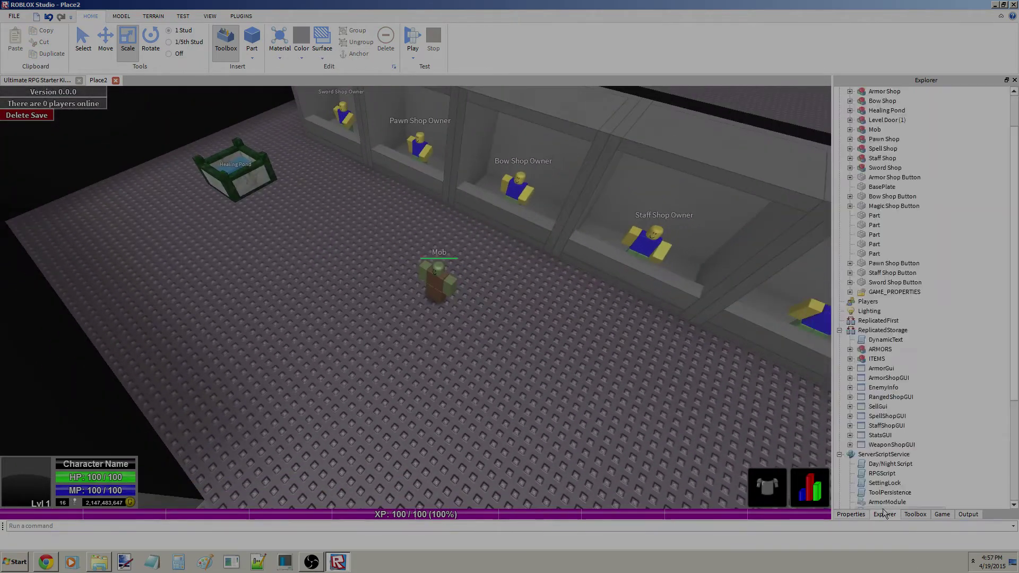
pyautogui.click(849, 292)
pyautogui.click(896, 301)
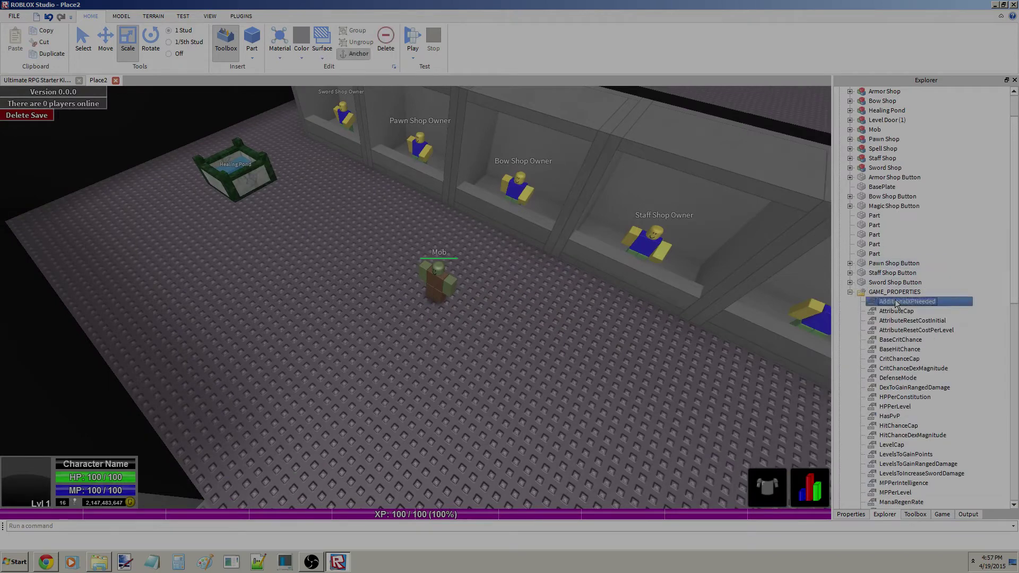
pyautogui.click(850, 514)
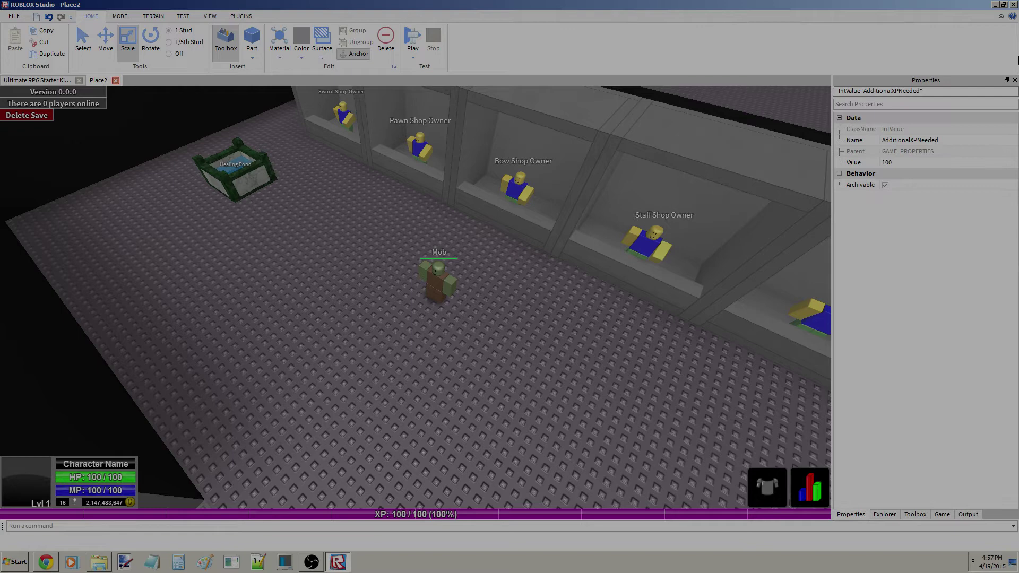
pyautogui.click(911, 163)
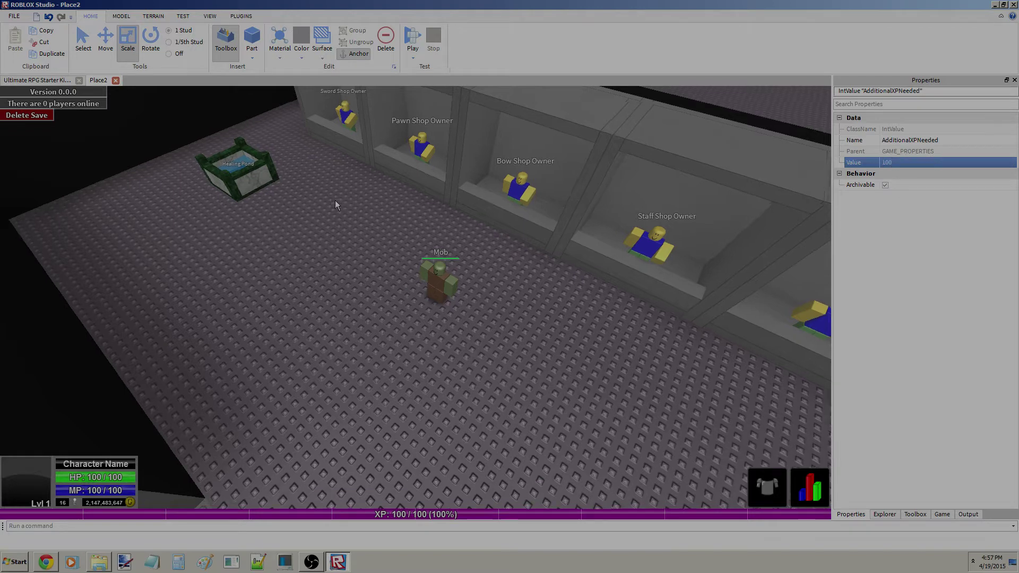
pyautogui.moveTo(335, 199); pyautogui.dragTo(342, 200, button='right')
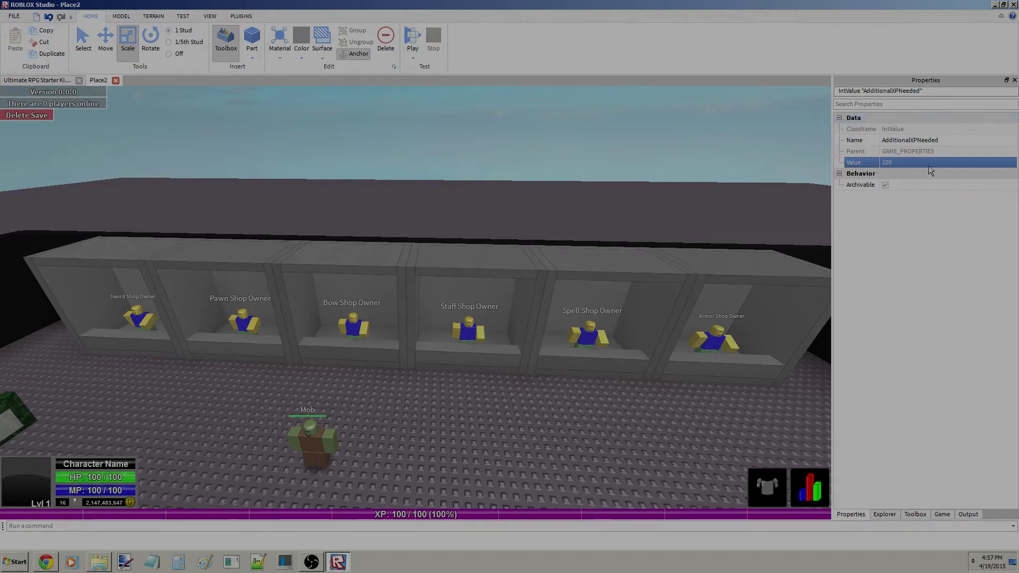
pyautogui.click(891, 512)
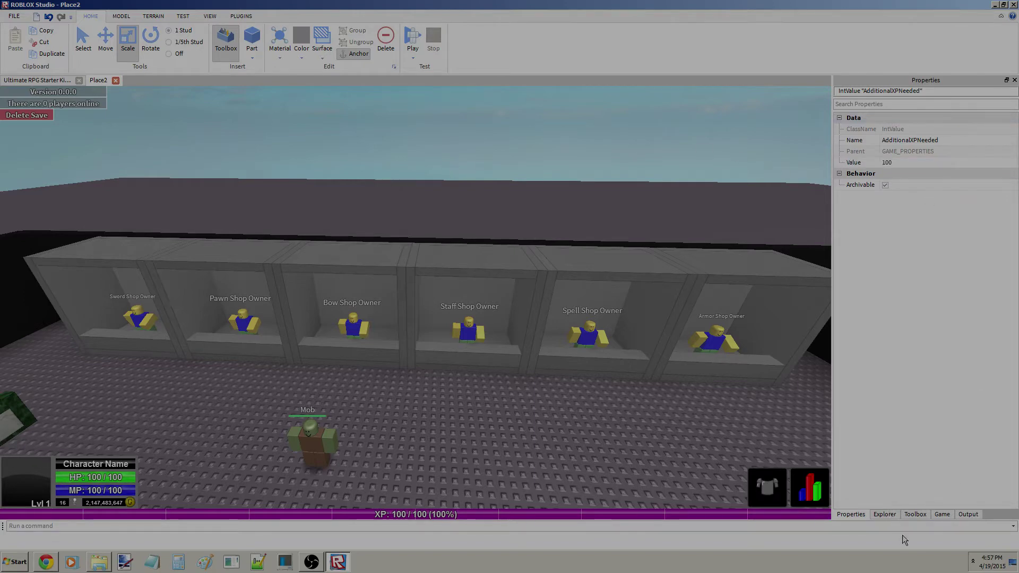
pyautogui.click(894, 516)
pyautogui.press('Down')
pyautogui.press('F2')
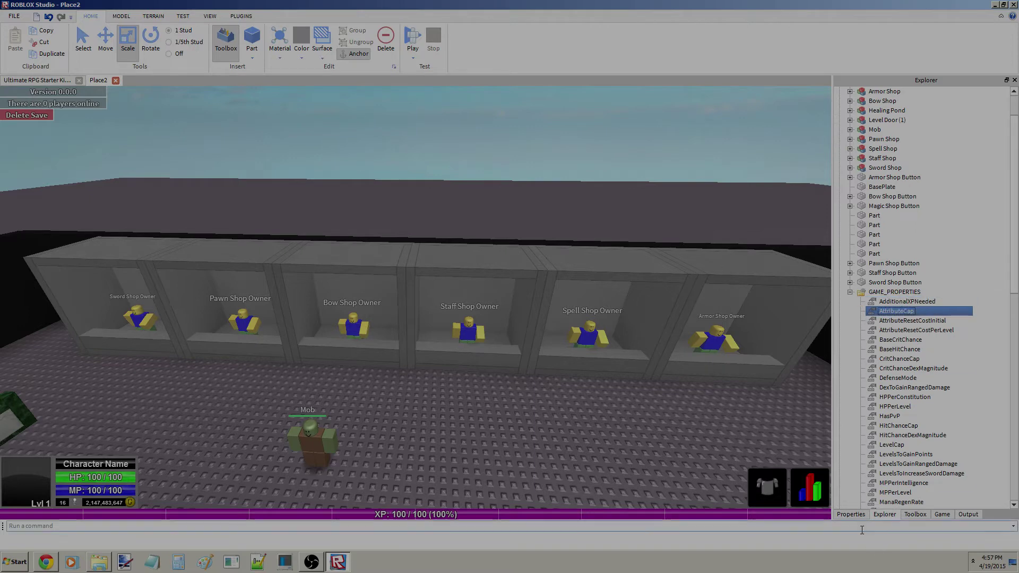
pyautogui.click(843, 517)
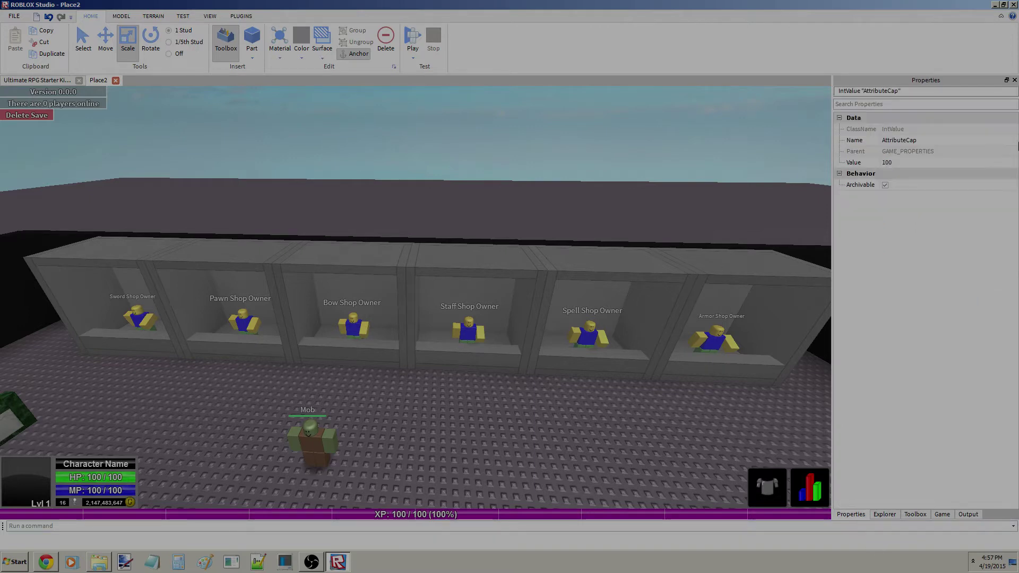
pyautogui.click(891, 162)
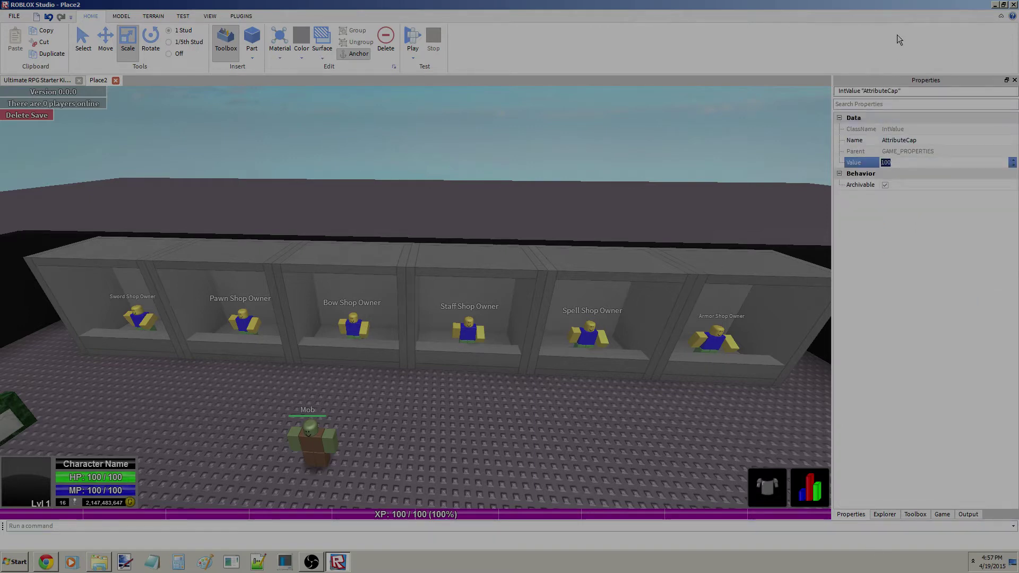
pyautogui.write('2147388421')
pyautogui.press('Return')
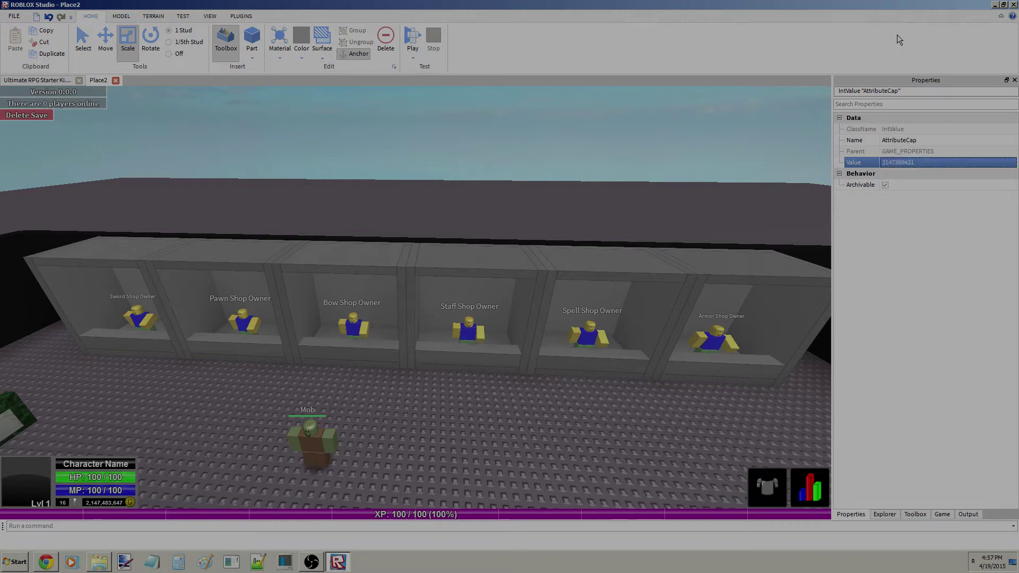
pyautogui.click(945, 164)
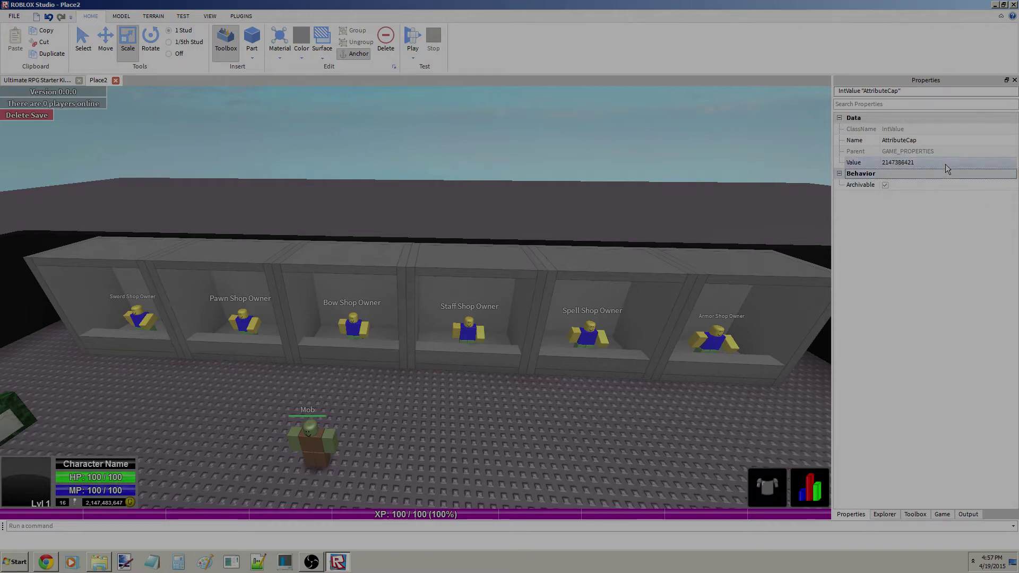
pyautogui.rightClick(917, 162)
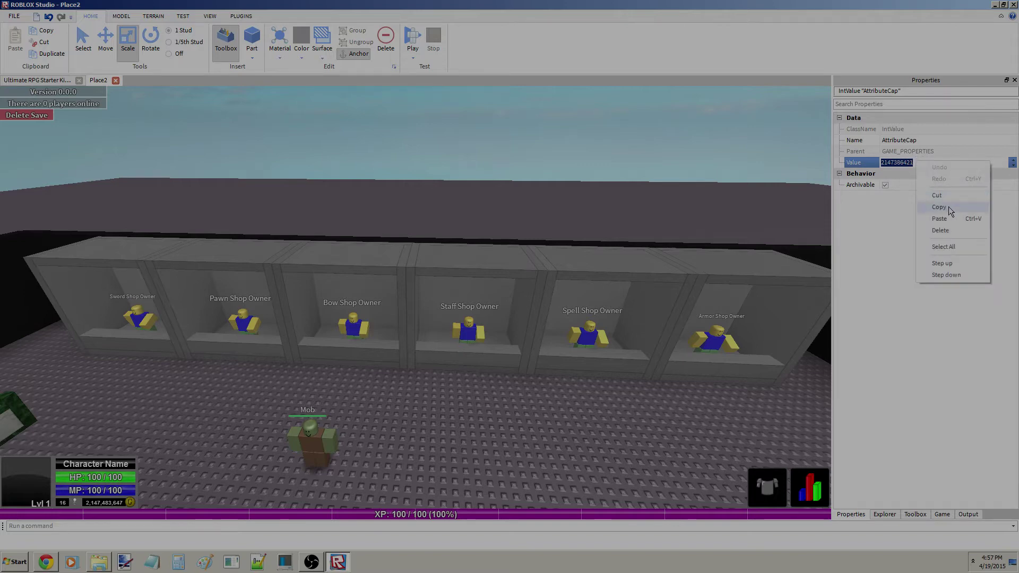
pyautogui.click(938, 207)
# Put AttributeResetCostInitial's Value of 1000 into edit mode.
pyautogui.click(884, 514)
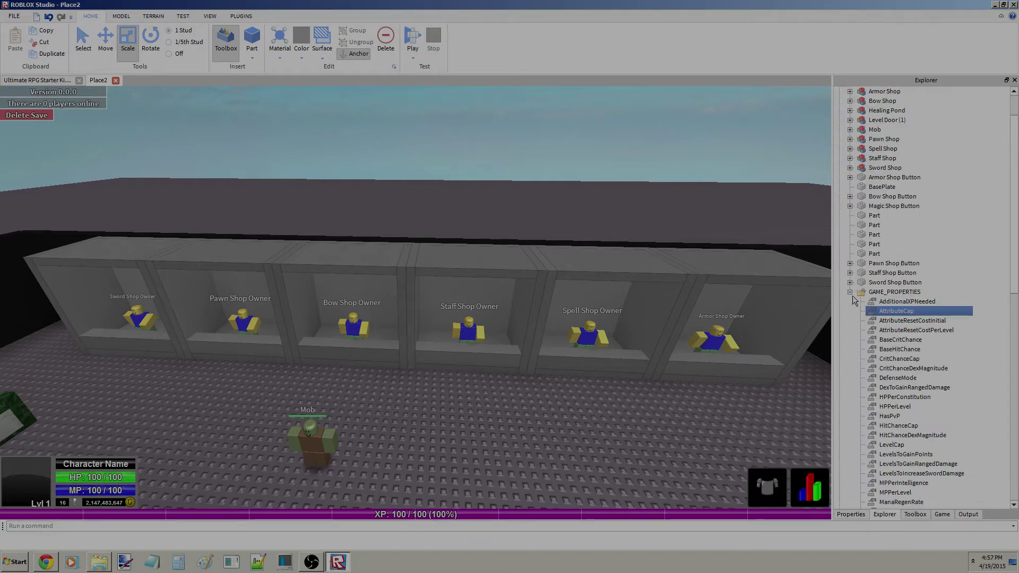
pyautogui.click(921, 322)
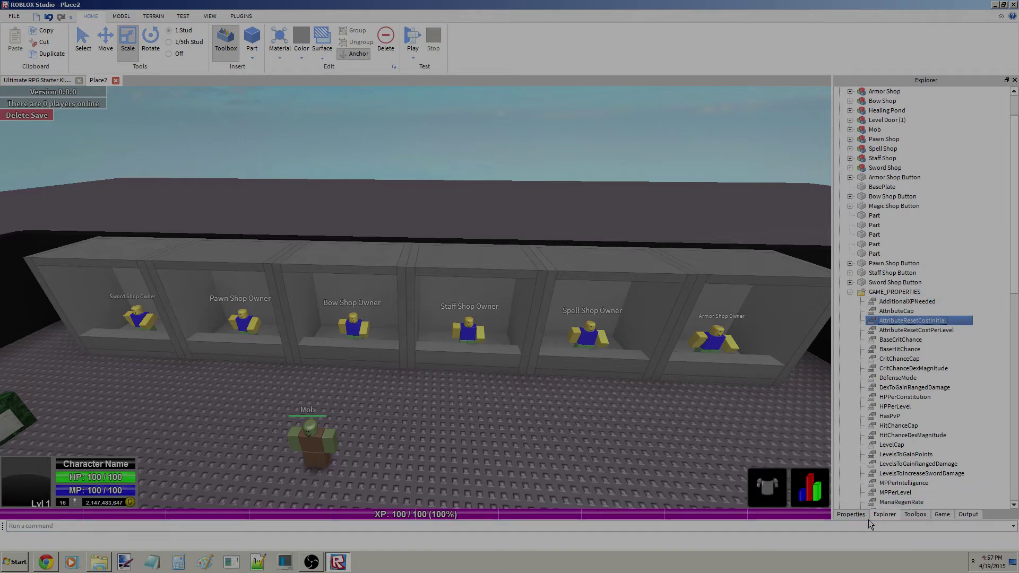
pyautogui.click(851, 514)
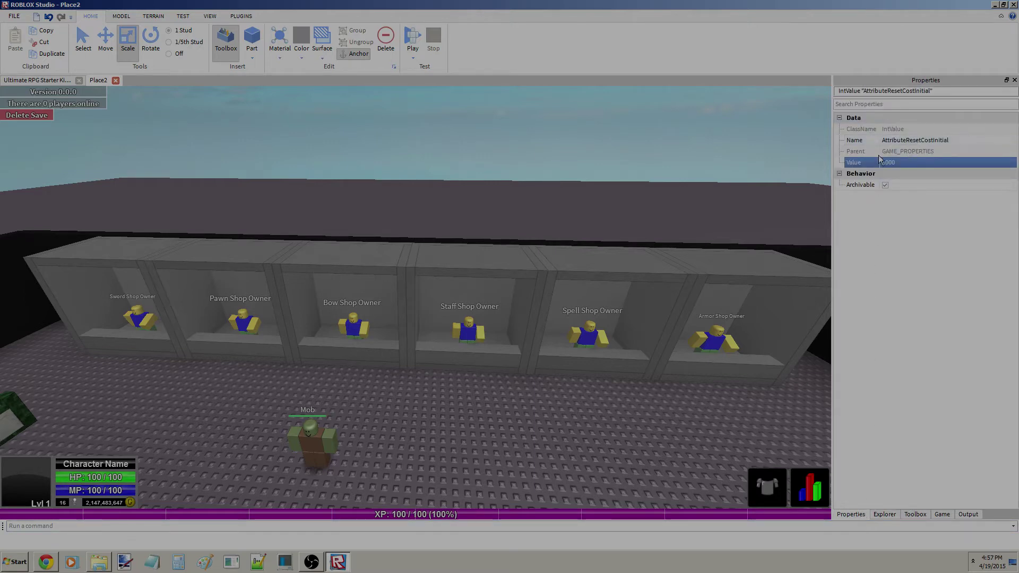
pyautogui.click(907, 165)
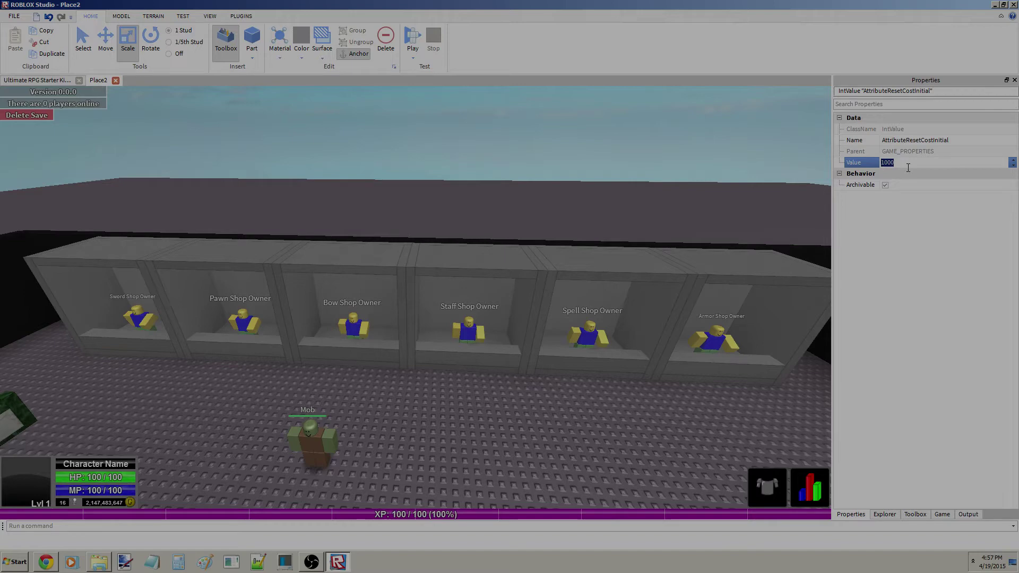
pyautogui.click(412, 37)
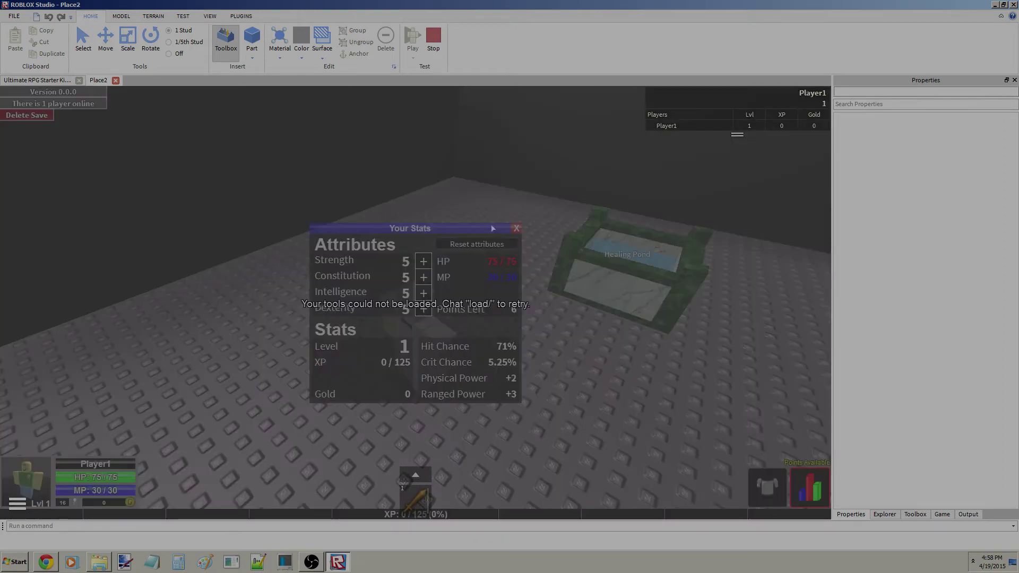
pyautogui.click(488, 245)
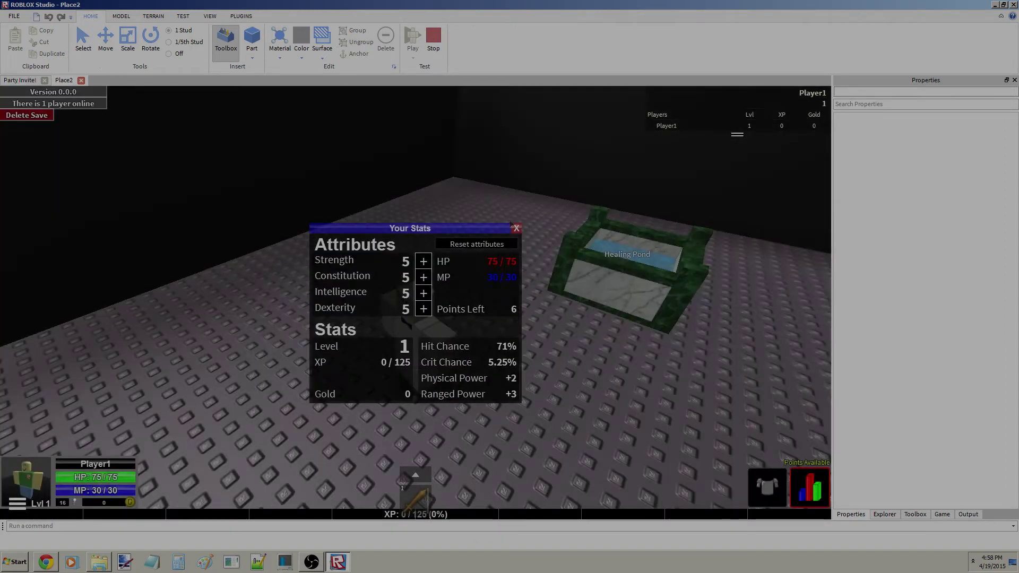
pyautogui.click(516, 228)
# Stop the play-test and set AttributeResetCostPerLevel to 0.
pyautogui.click(433, 36)
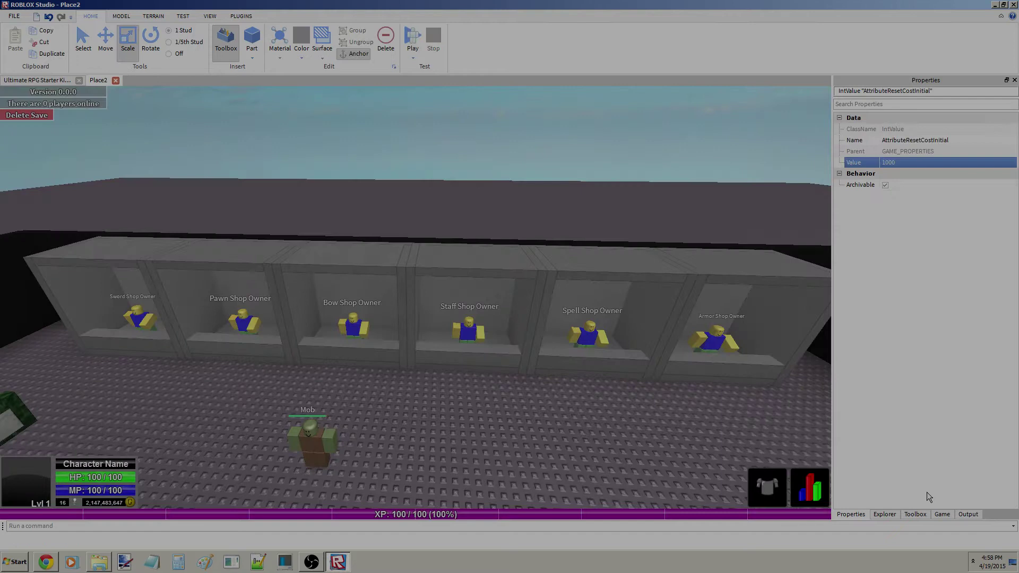
pyautogui.click(931, 161)
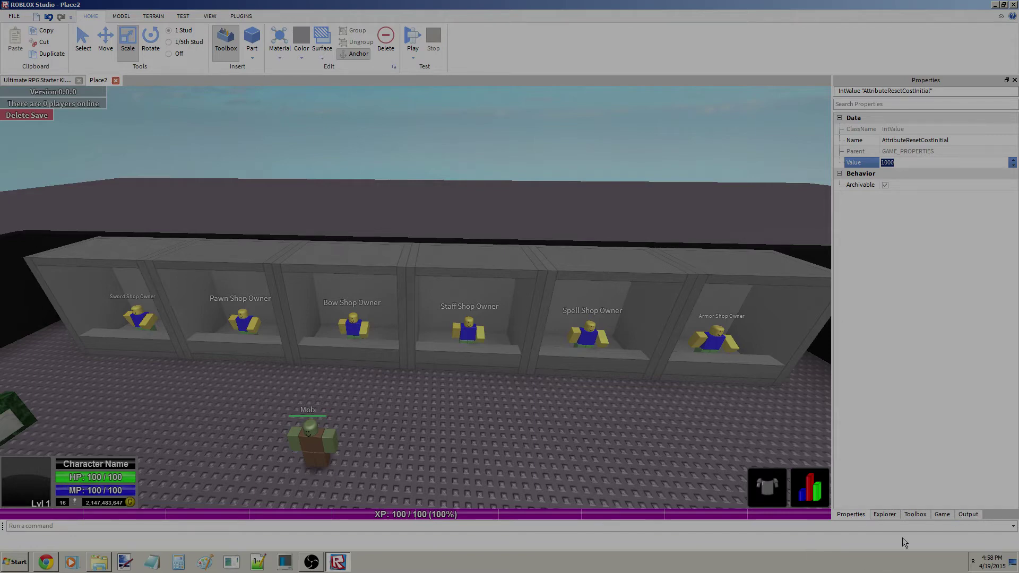
pyautogui.click(884, 515)
pyautogui.click(916, 330)
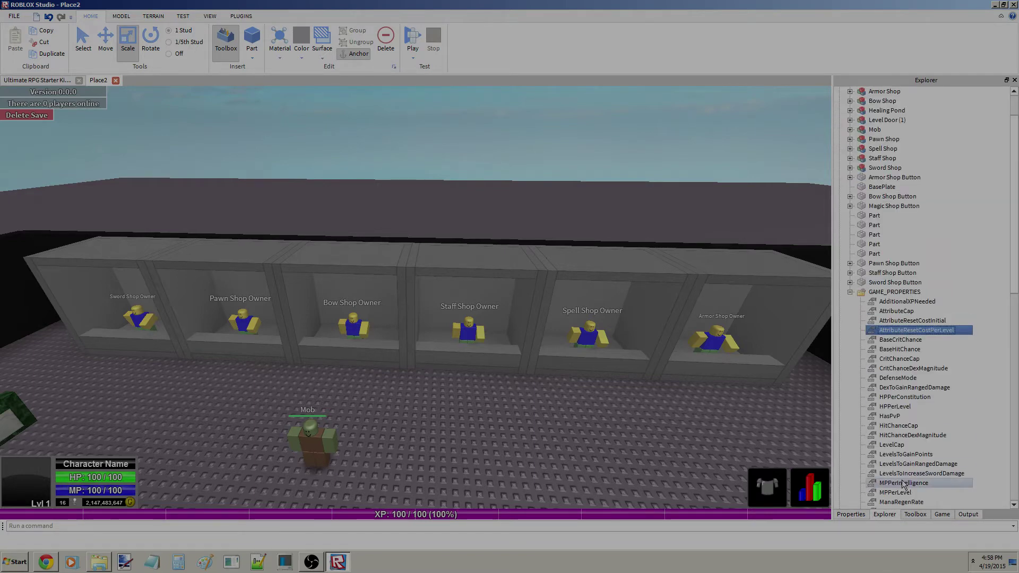
pyautogui.click(850, 514)
pyautogui.click(905, 165)
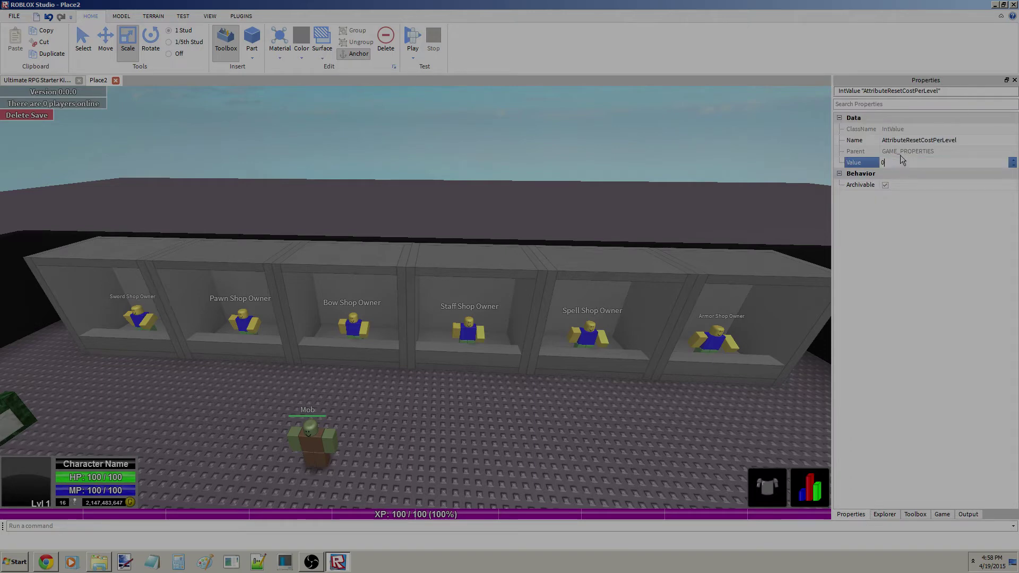
pyautogui.write('0')
pyautogui.click(885, 514)
# Check BaseCritChance, then set BaseHitChance to 80.
pyautogui.click(912, 349)
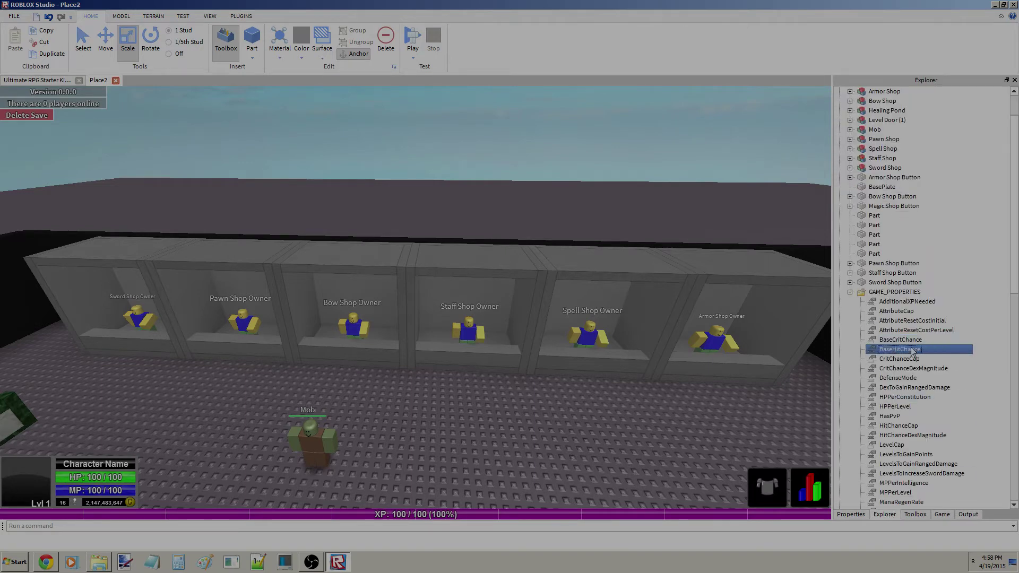
pyautogui.click(900, 339)
pyautogui.click(850, 514)
pyautogui.click(902, 162)
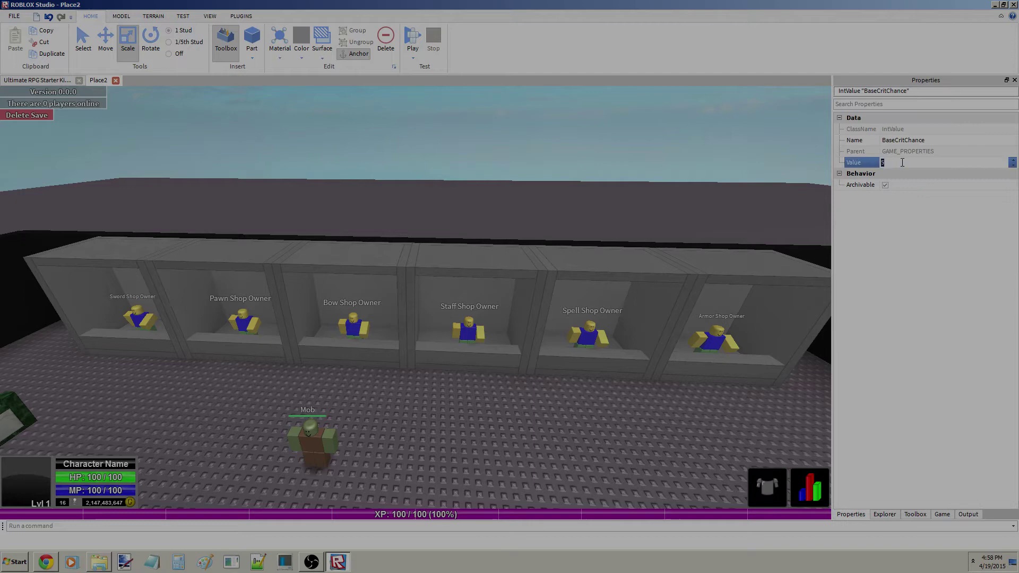
pyautogui.click(884, 514)
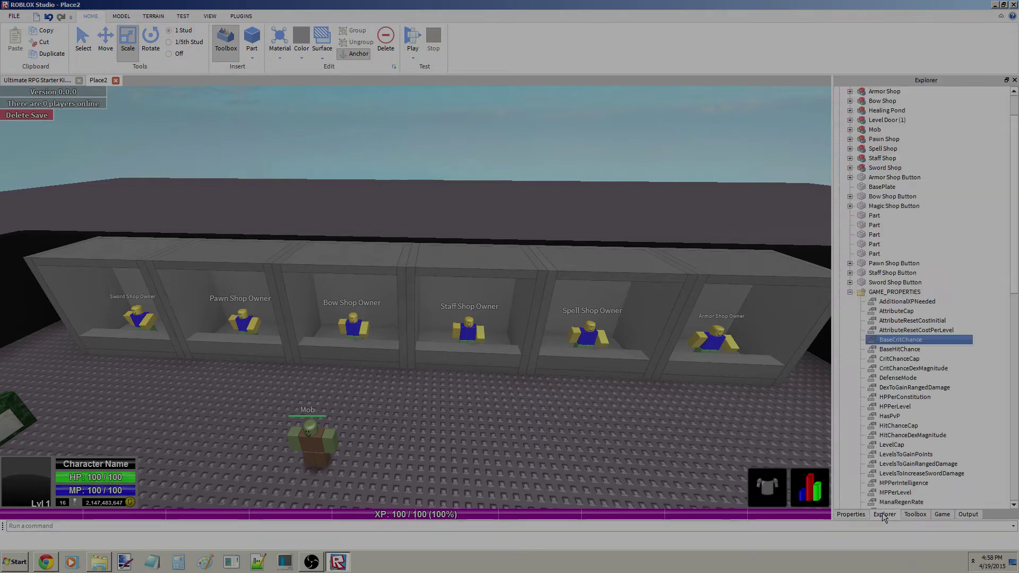
pyautogui.click(900, 350)
pyautogui.click(850, 514)
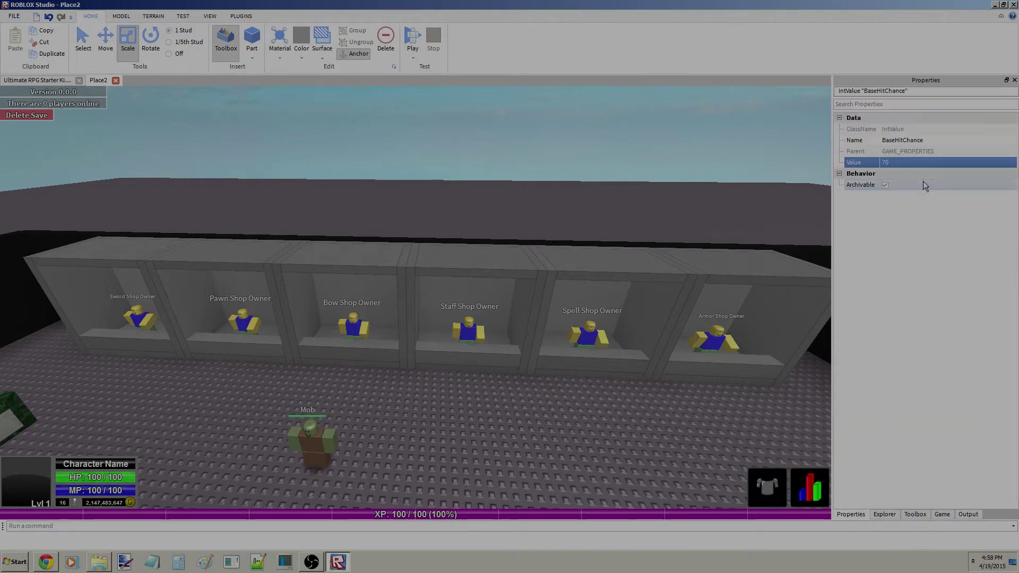
pyautogui.click(907, 162)
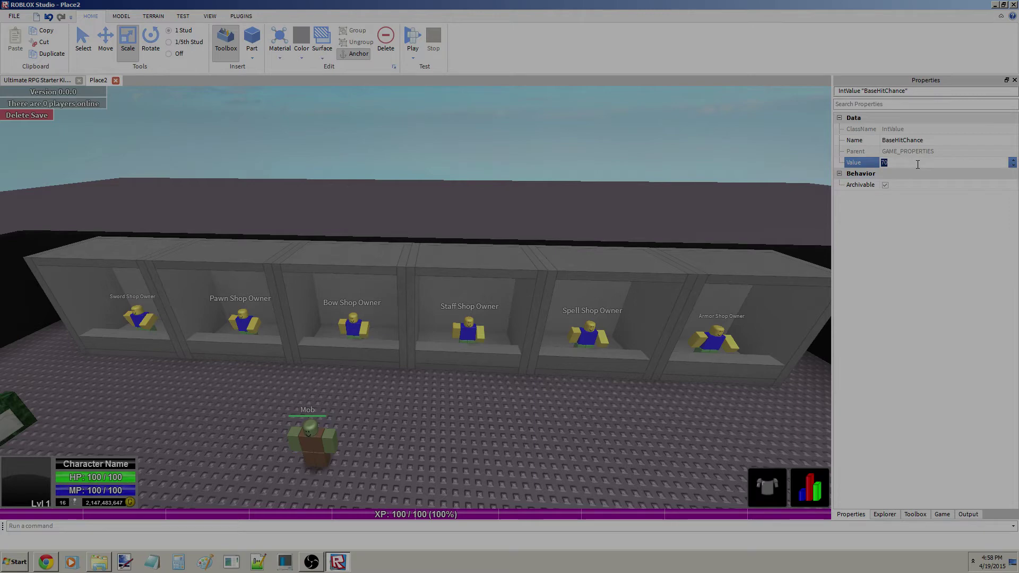
pyautogui.write('80')
pyautogui.press('Return')
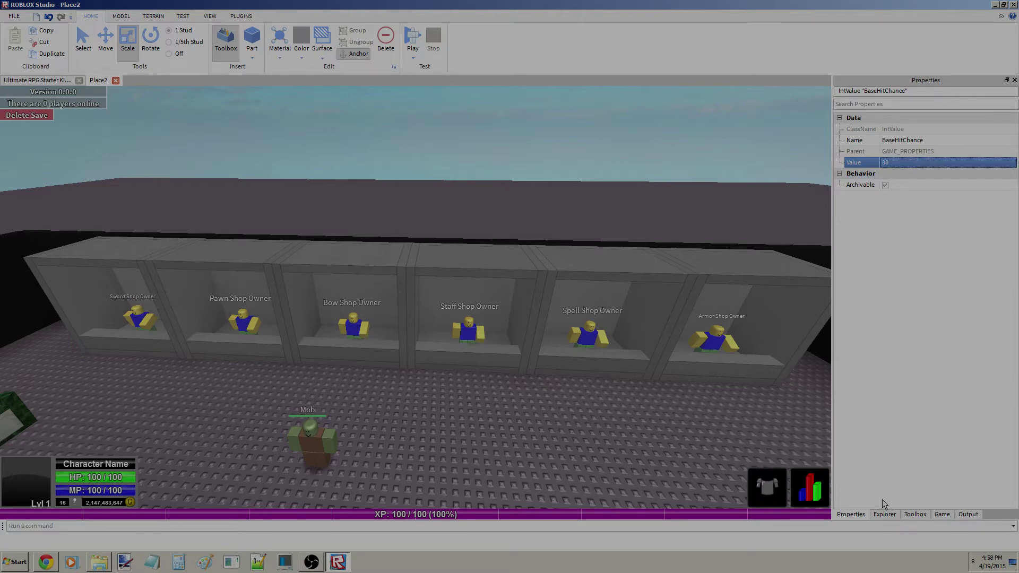
# Set CritChanceCap to 100.
pyautogui.click(884, 514)
pyautogui.click(920, 359)
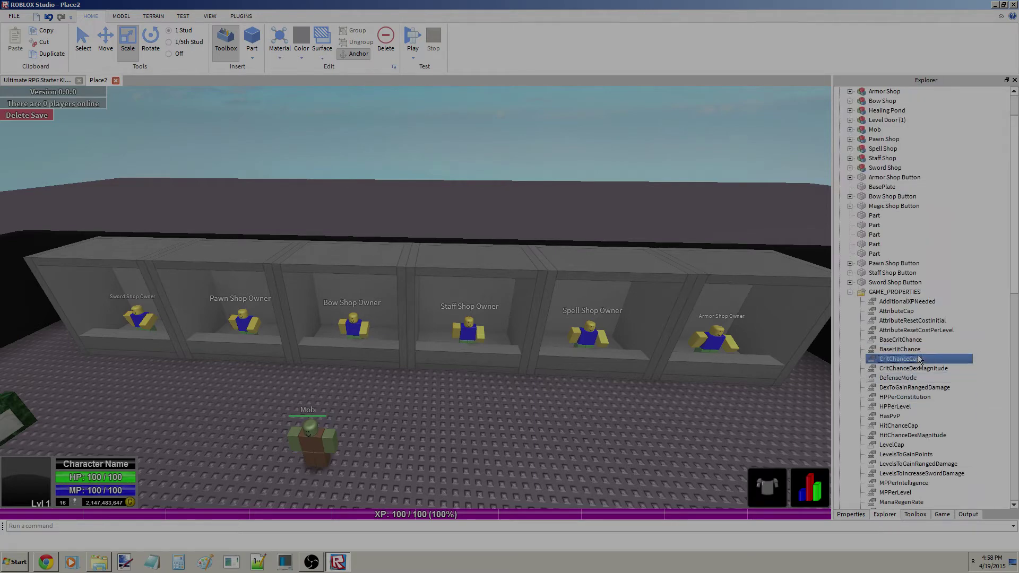
pyautogui.click(853, 514)
pyautogui.click(955, 162)
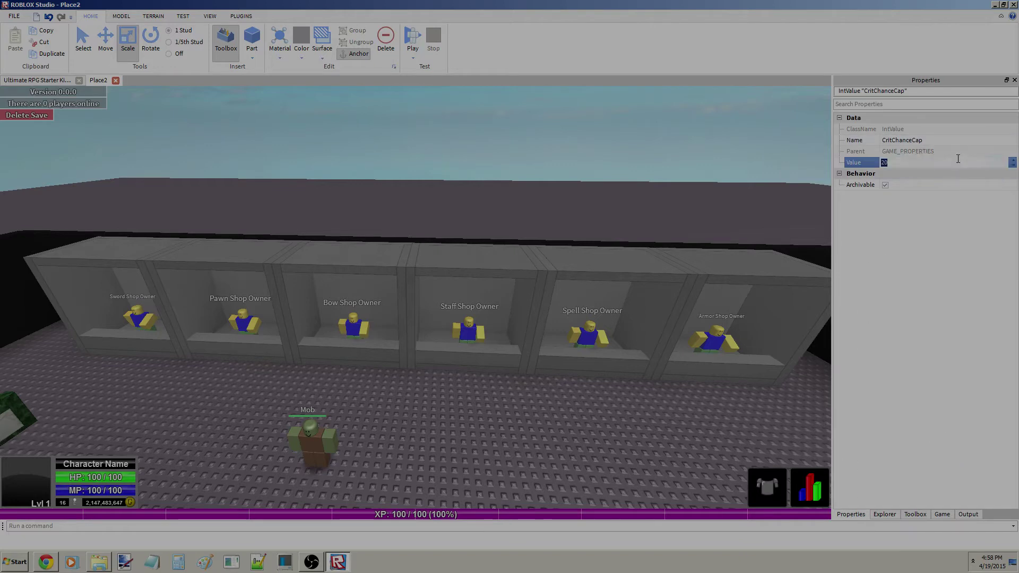
pyautogui.write('100')
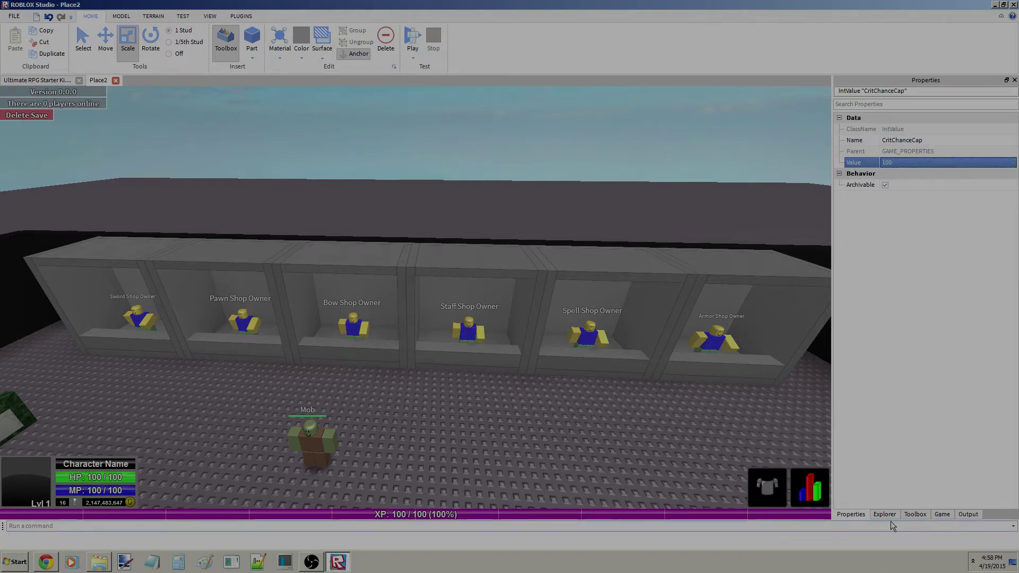
pyautogui.click(894, 526)
# Leave CritChanceDexMagnitude at 5 and check DefenseMode's value of 3.
pyautogui.click(884, 514)
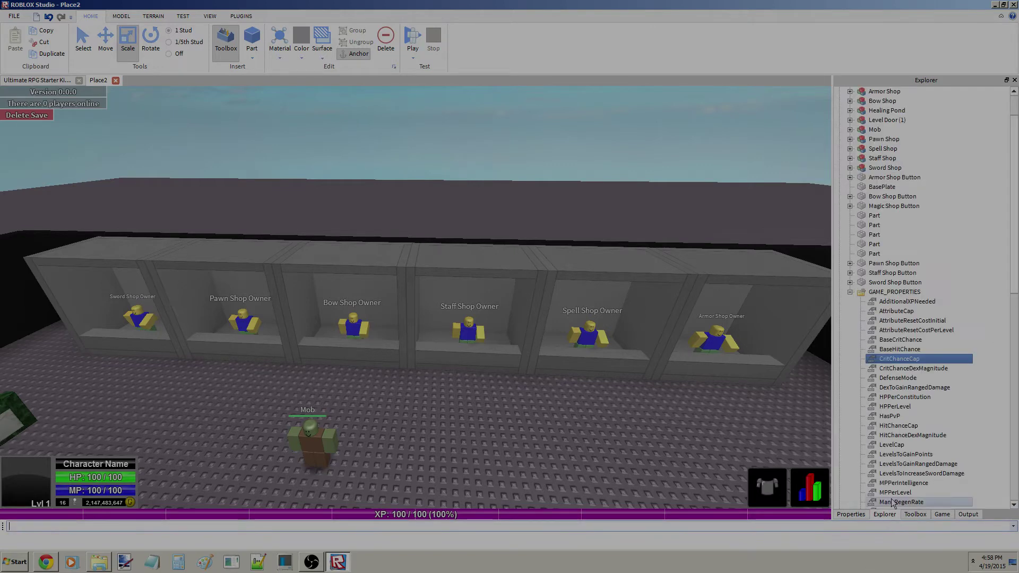
pyautogui.click(913, 368)
pyautogui.click(859, 514)
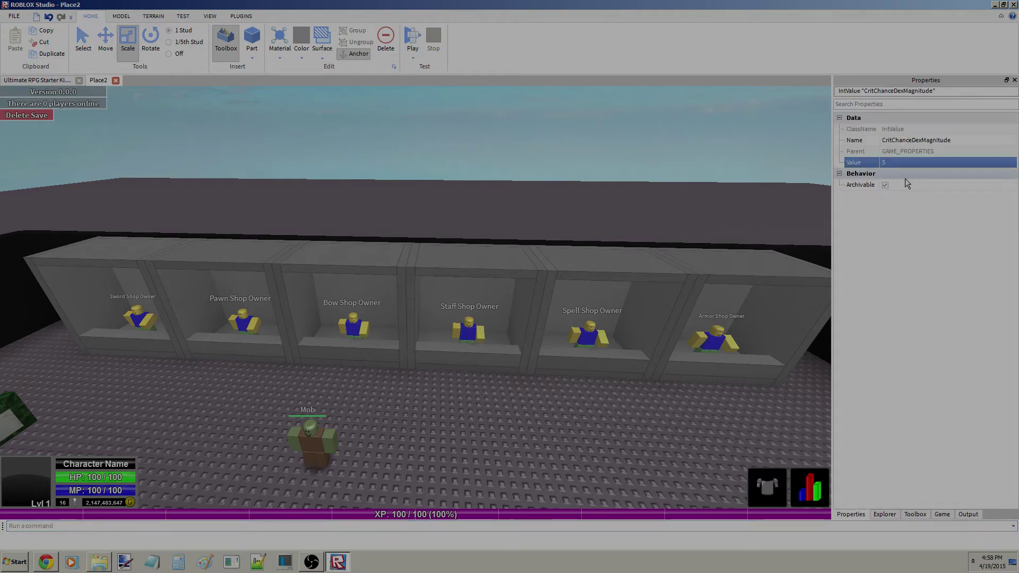
pyautogui.click(905, 163)
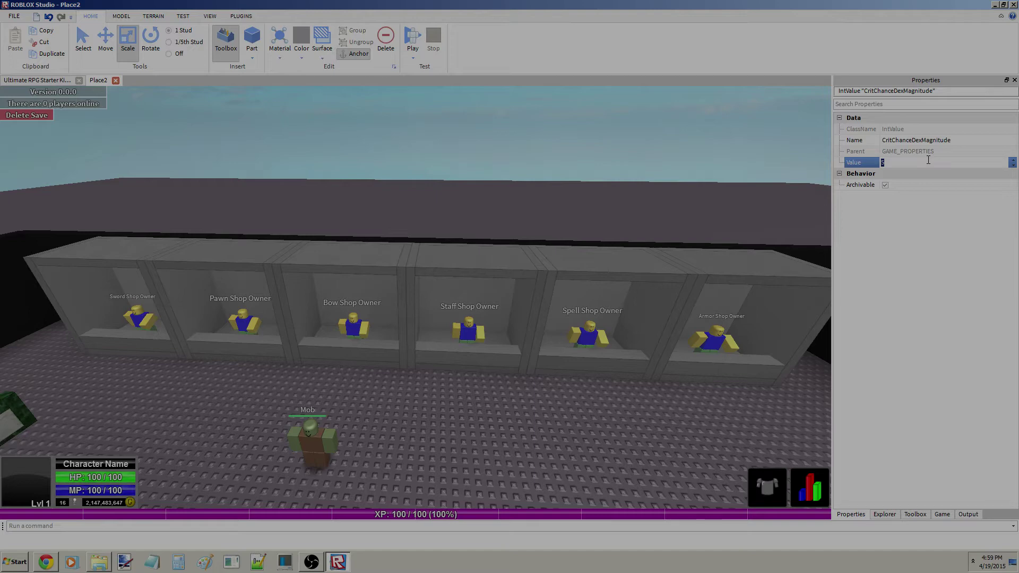
pyautogui.press('Return')
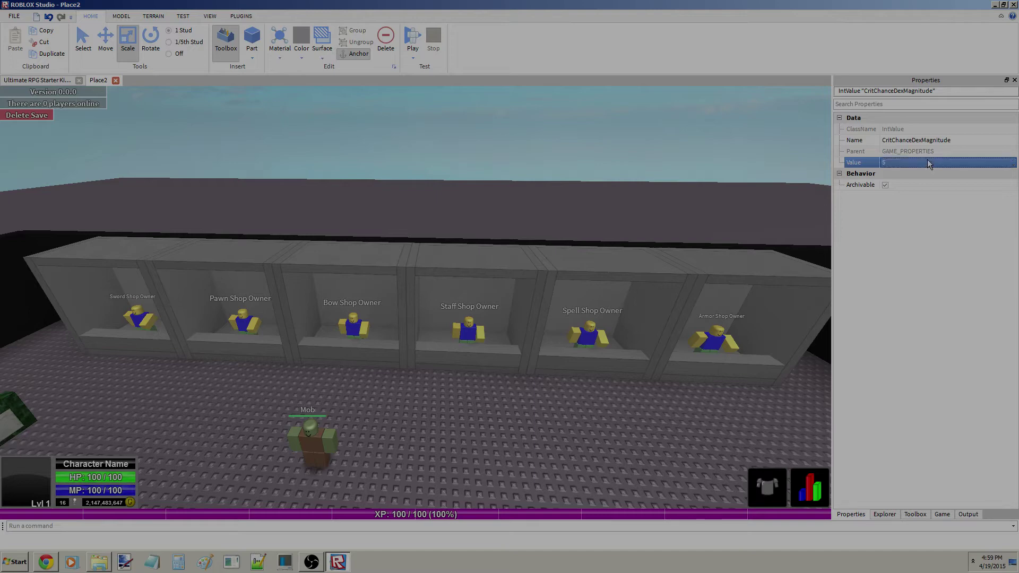
pyautogui.click(884, 514)
pyautogui.click(902, 374)
pyautogui.click(855, 515)
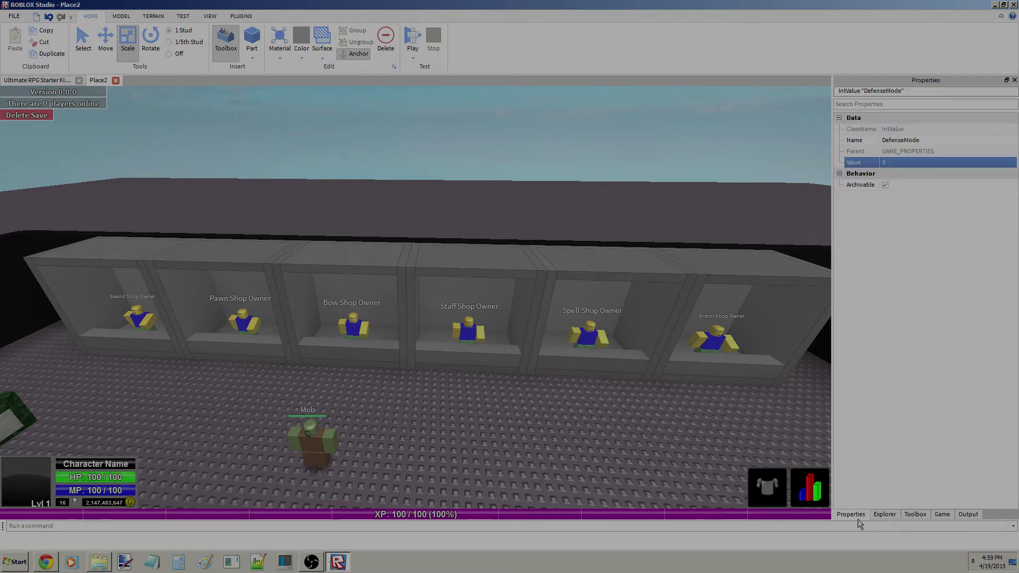
pyautogui.click(884, 514)
# Look down the shop hall and view DexToGainRangedDamage's properties.
pyautogui.scroll(-2, 921, 318)
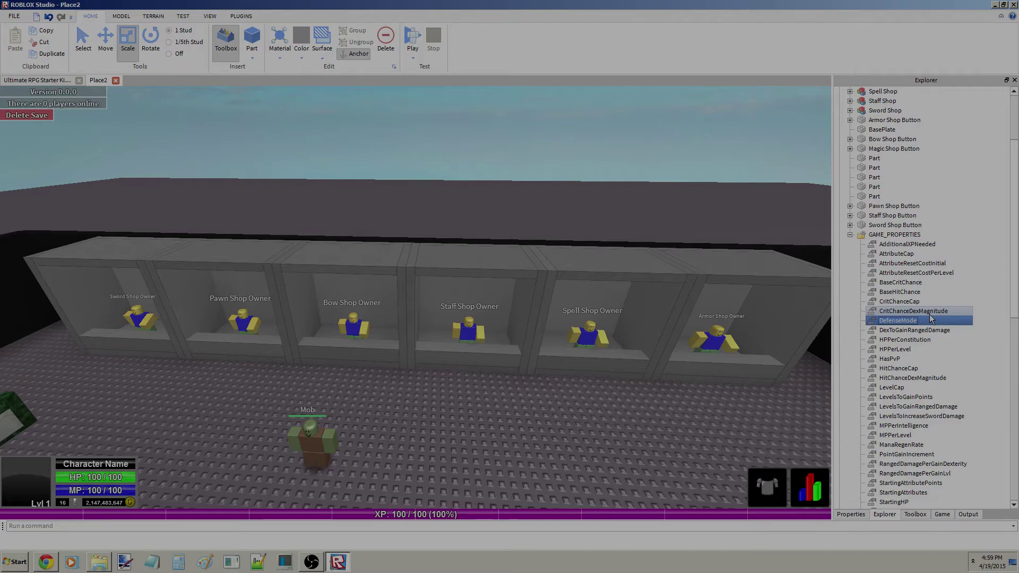
pyautogui.moveTo(693, 330); pyautogui.dragTo(702, 341, button='right')
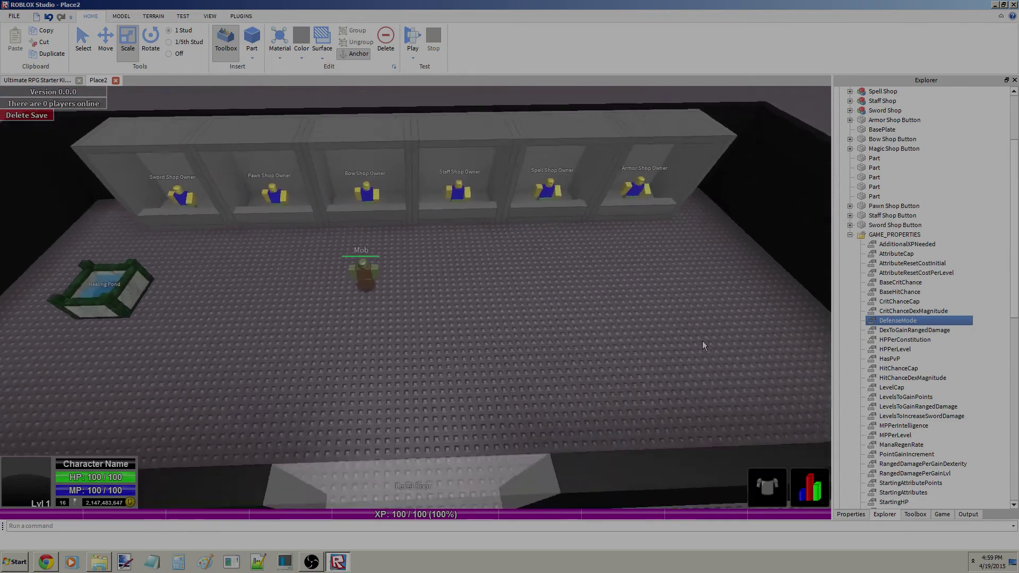
pyautogui.scroll(3, 700, 334)
pyautogui.scroll(2, 461, 273)
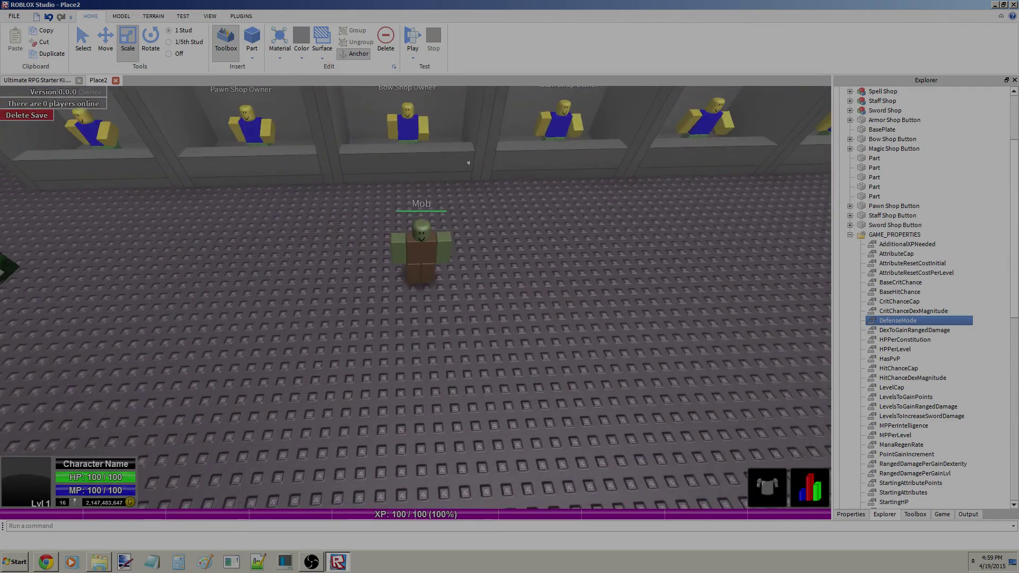
pyautogui.click(898, 331)
pyautogui.click(851, 514)
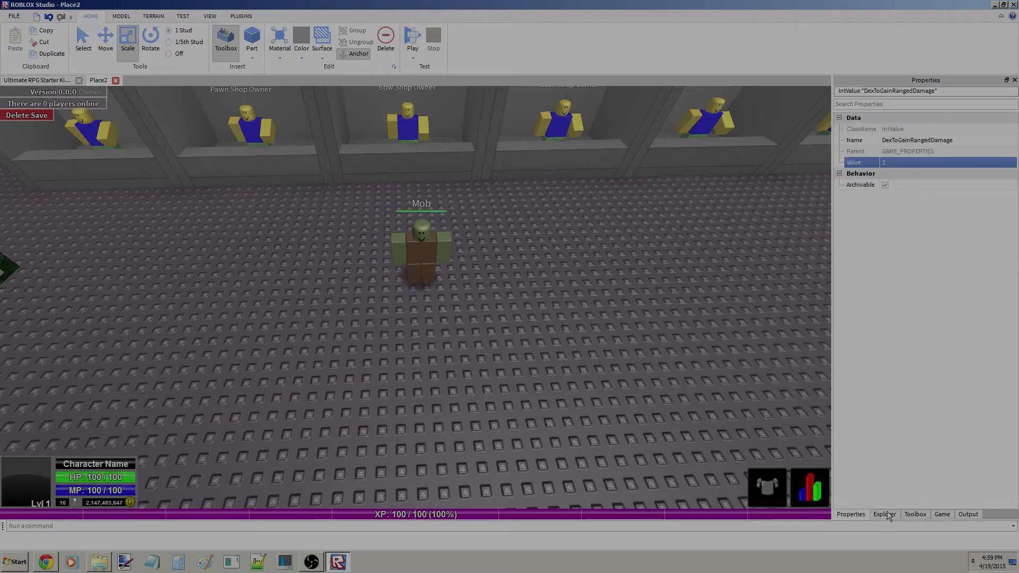
pyautogui.moveTo(684, 396); pyautogui.dragTo(683, 396, button='right')
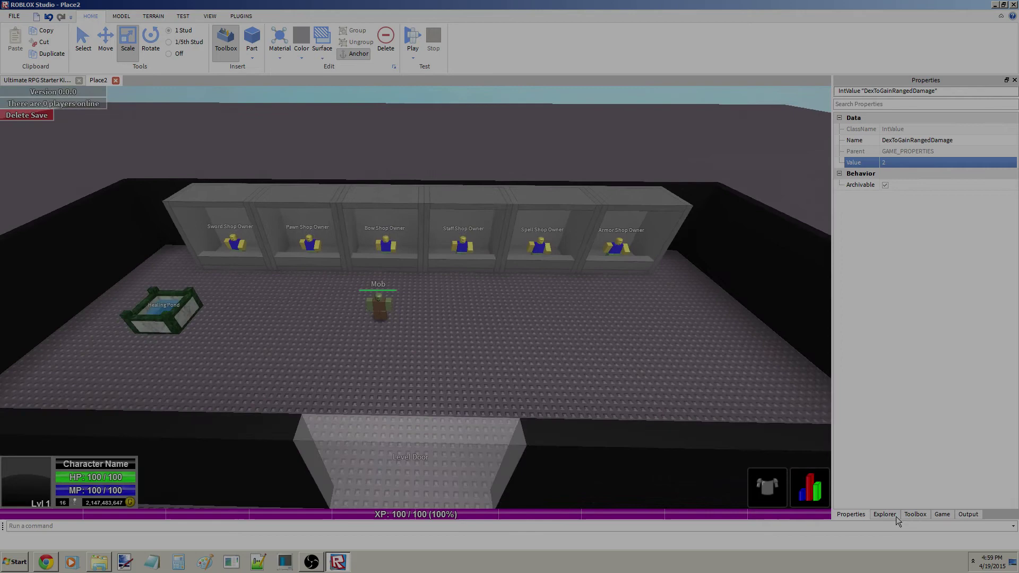
# Check HPPerConstitution's value of 10, then view HPPerLevel's properties.
pyautogui.click(885, 514)
pyautogui.click(902, 350)
pyautogui.click(902, 340)
pyautogui.click(850, 514)
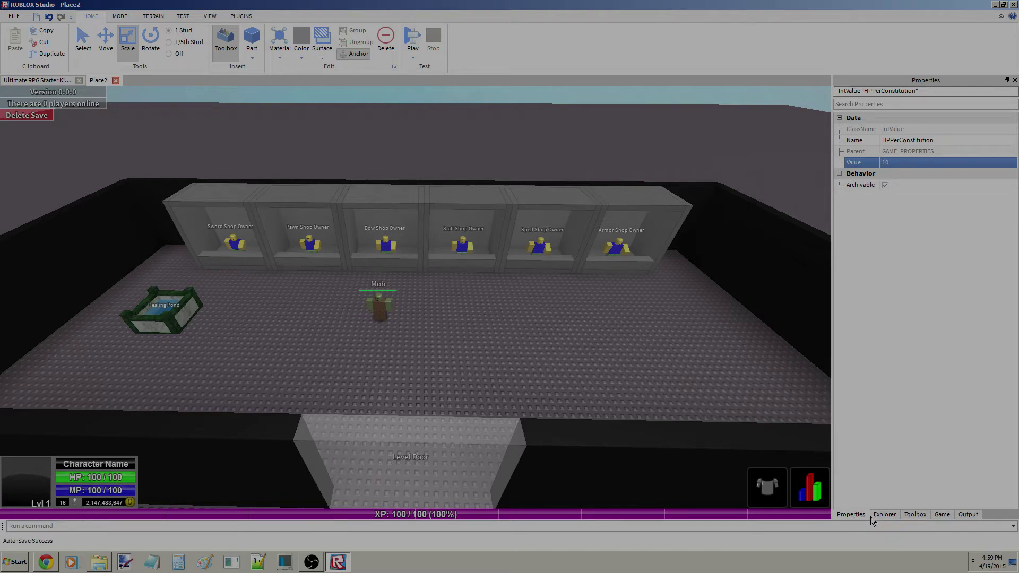
pyautogui.click(891, 514)
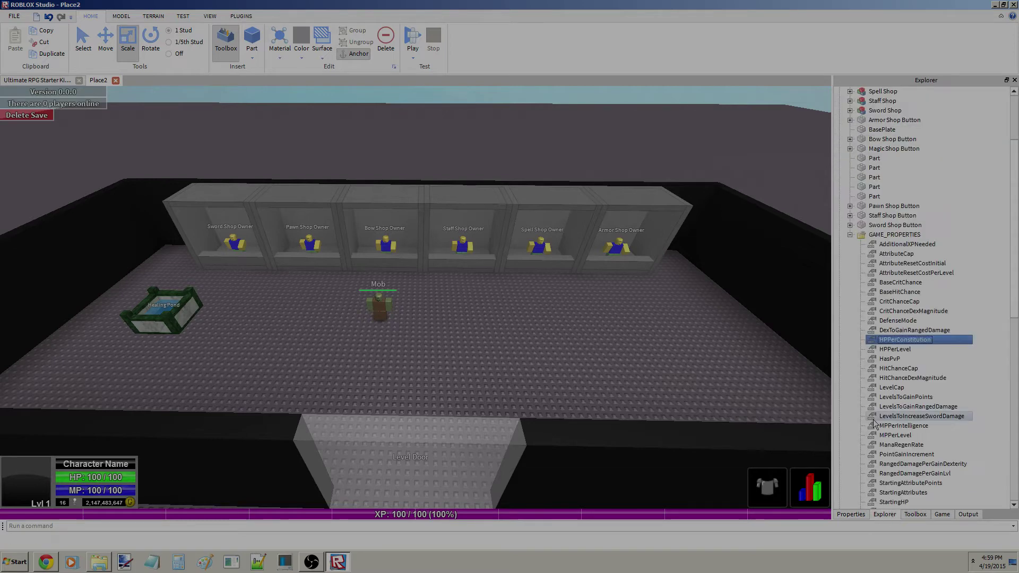
pyautogui.click(884, 349)
pyautogui.click(856, 515)
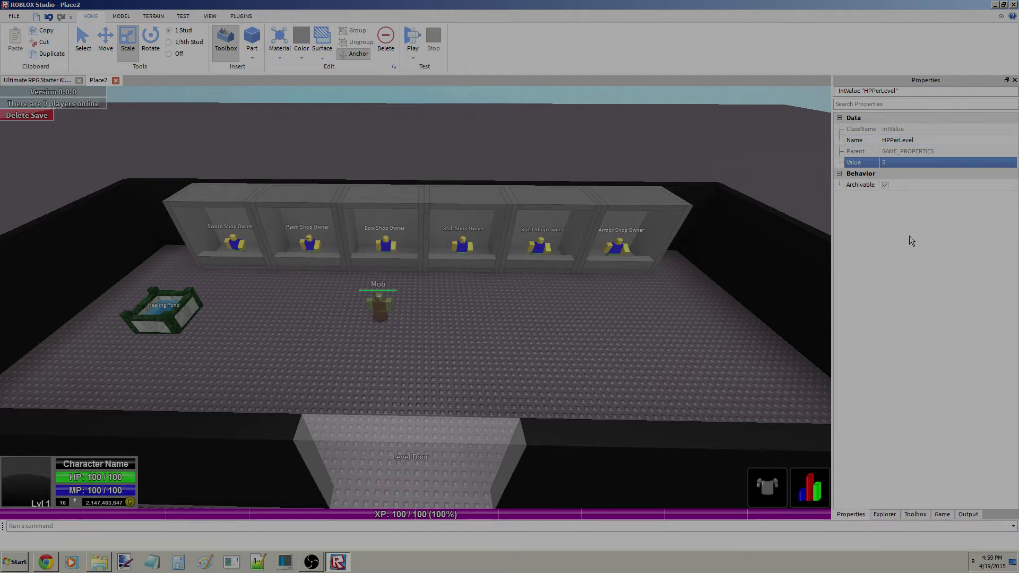
# Set HPPerLevel to 15.
pyautogui.click(894, 165)
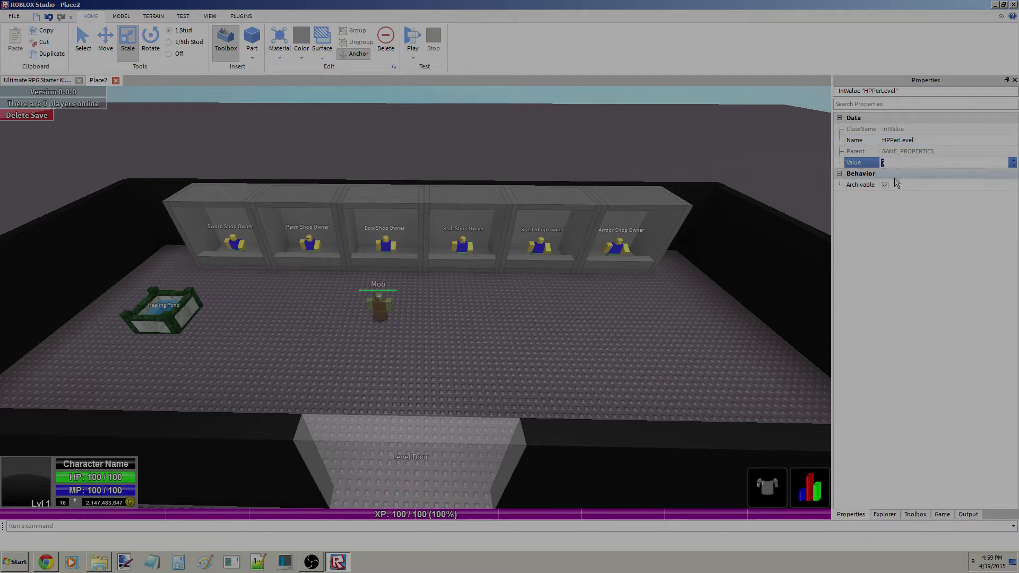
pyautogui.write('15')
pyautogui.press('Return')
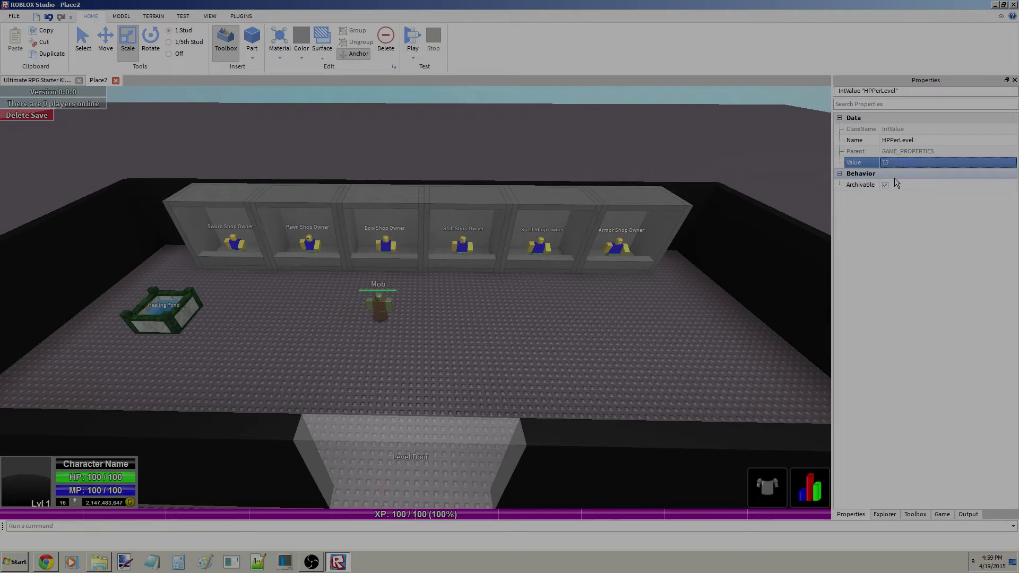
pyautogui.click(909, 161)
# Check HasPvP, then set HitChanceCap to 100.
pyautogui.click(884, 514)
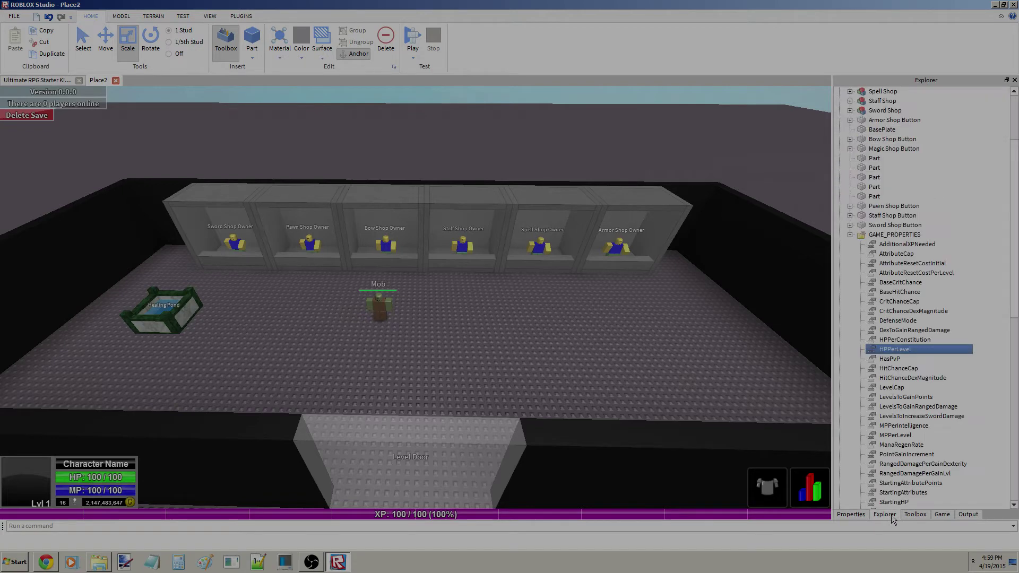
pyautogui.click(890, 359)
pyautogui.click(857, 515)
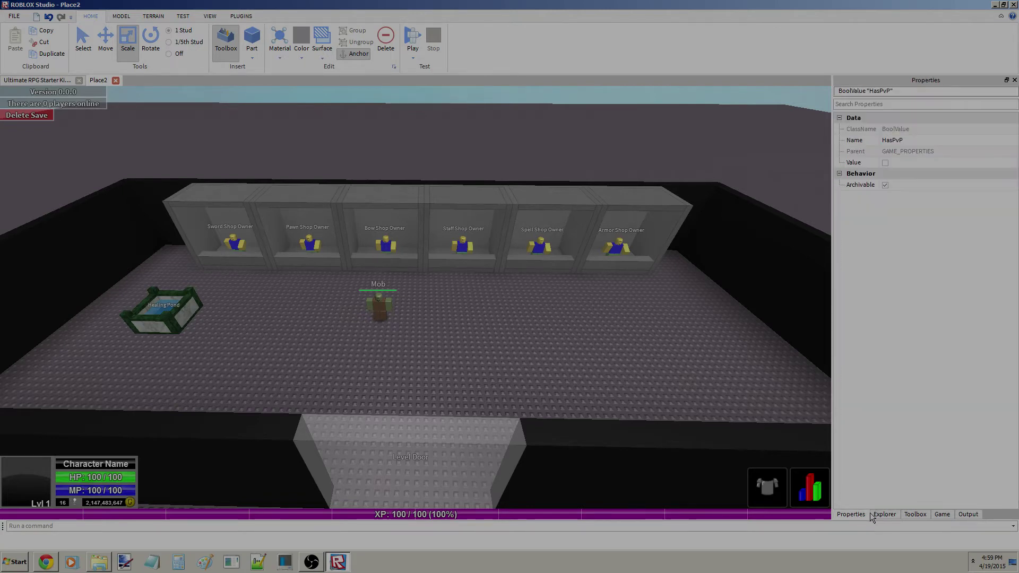
pyautogui.click(884, 514)
pyautogui.click(897, 368)
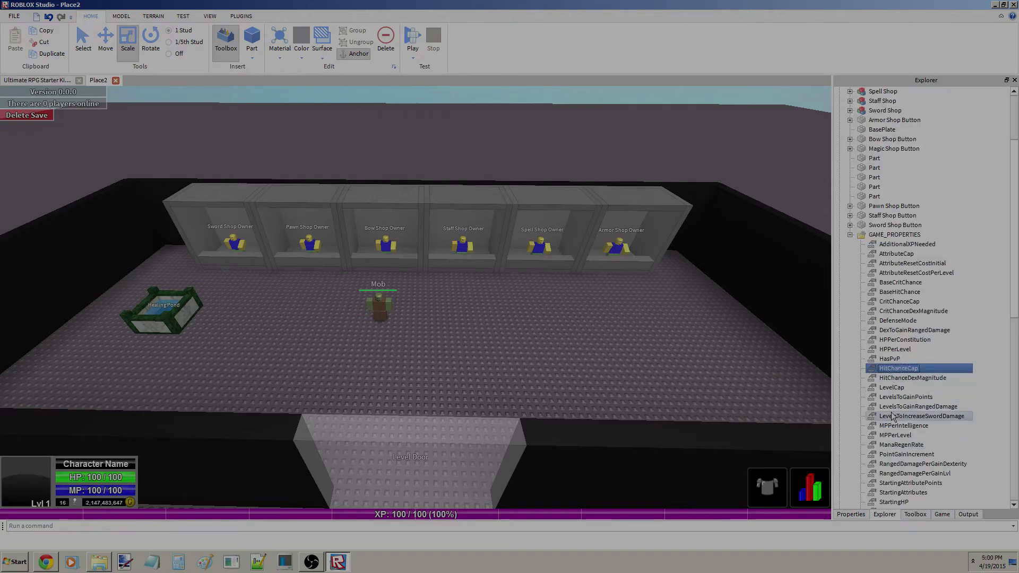
pyautogui.click(863, 514)
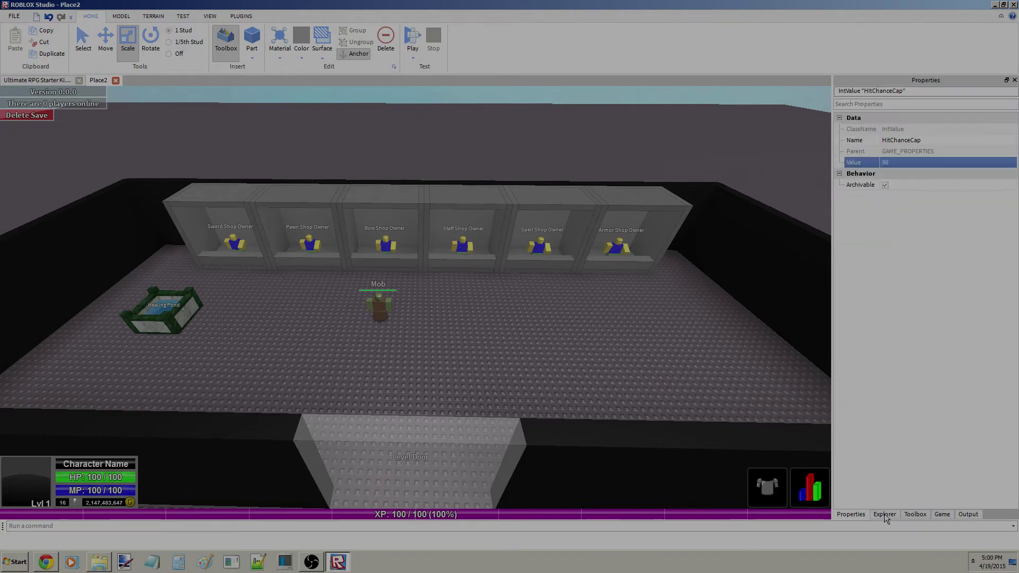
pyautogui.click(947, 162)
pyautogui.write('100')
pyautogui.press('Return')
# Visit HitChanceDexMagnitude, then lower CritChanceDexMagnitude to 3.
pyautogui.click(885, 514)
pyautogui.click(921, 379)
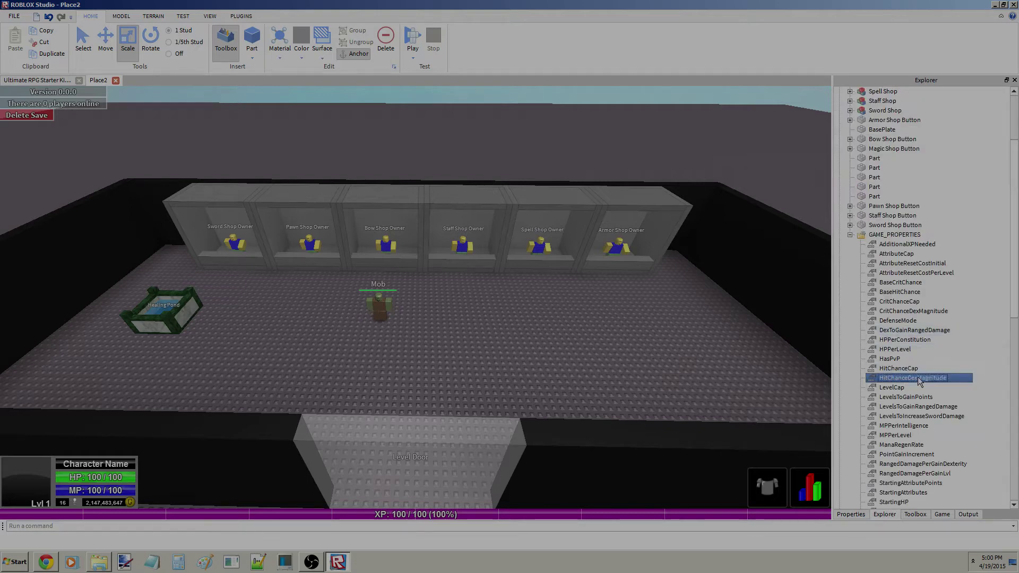
pyautogui.click(862, 515)
pyautogui.click(920, 166)
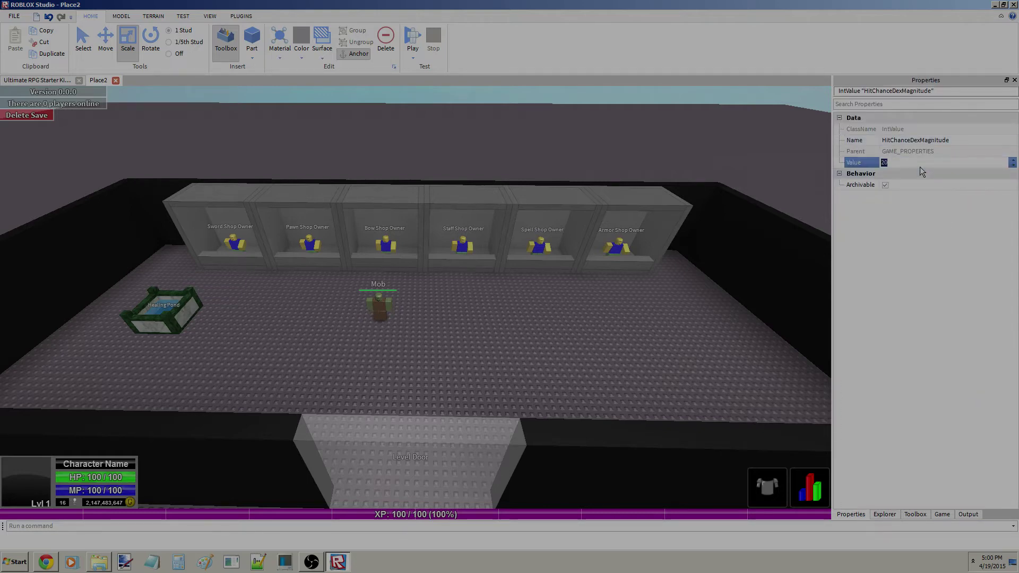
pyautogui.click(885, 514)
pyautogui.click(913, 310)
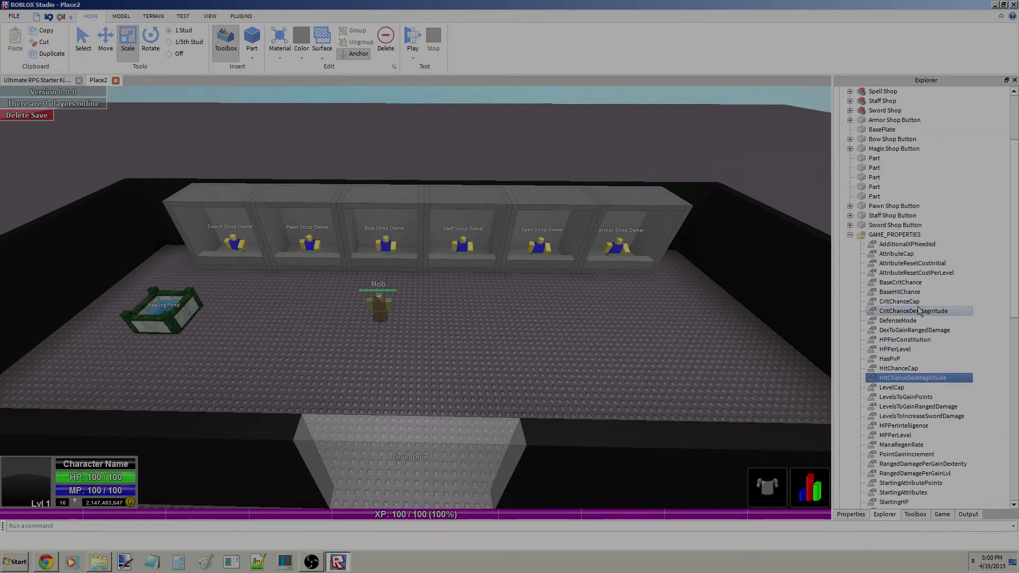
pyautogui.click(855, 514)
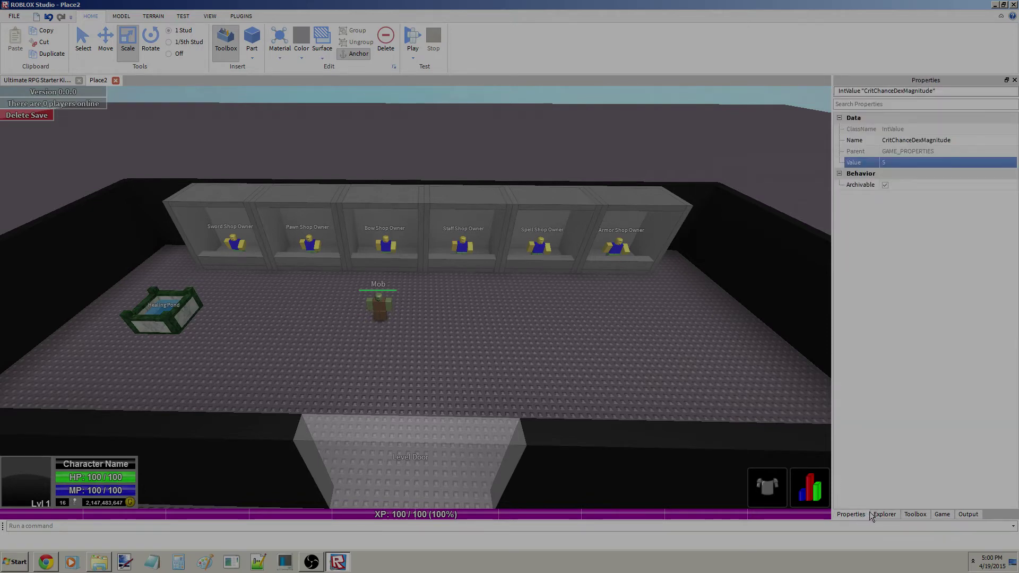
pyautogui.click(925, 162)
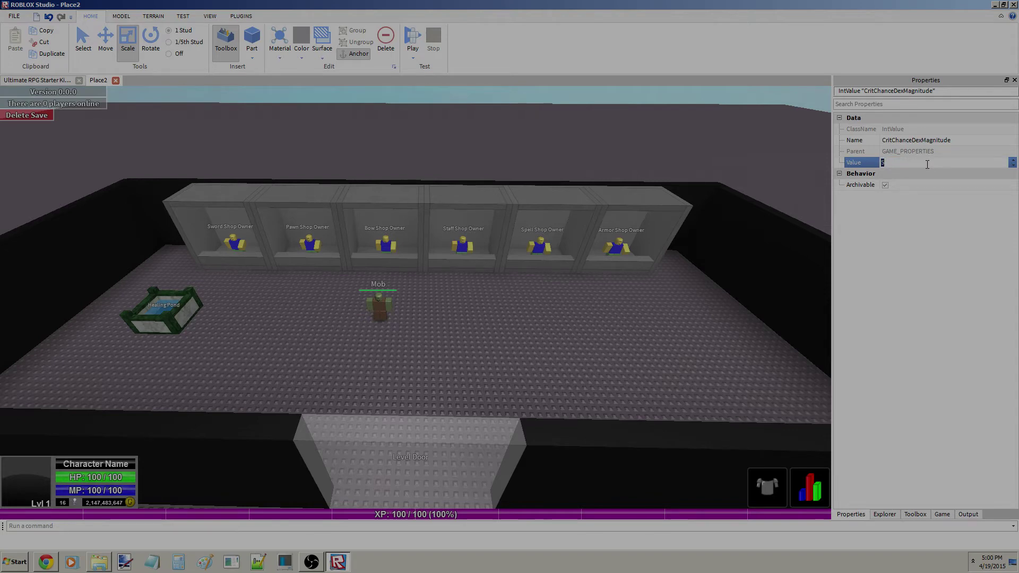
pyautogui.click(884, 514)
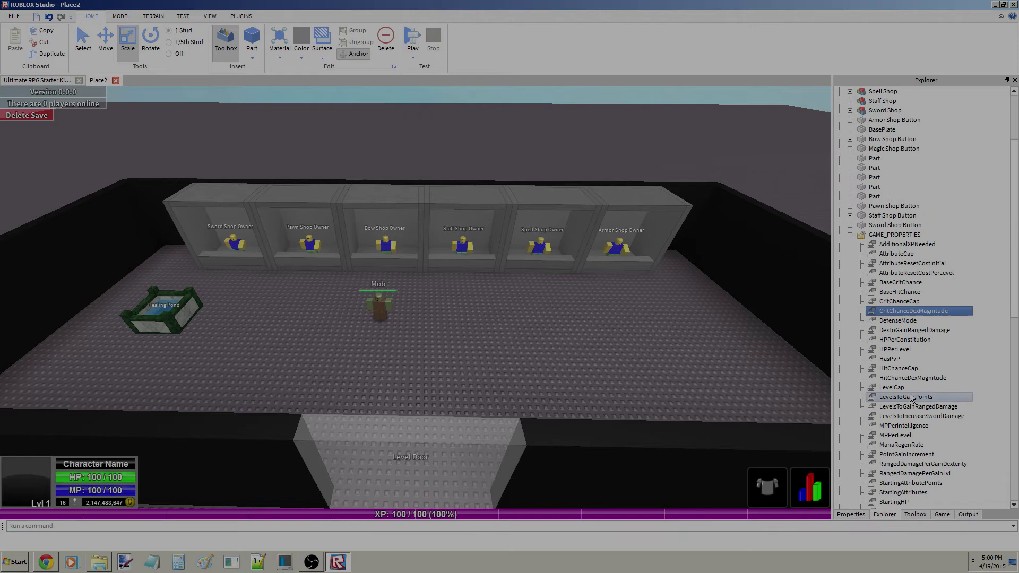
# Lower HitChanceDexMagnitude to 10.
pyautogui.click(912, 378)
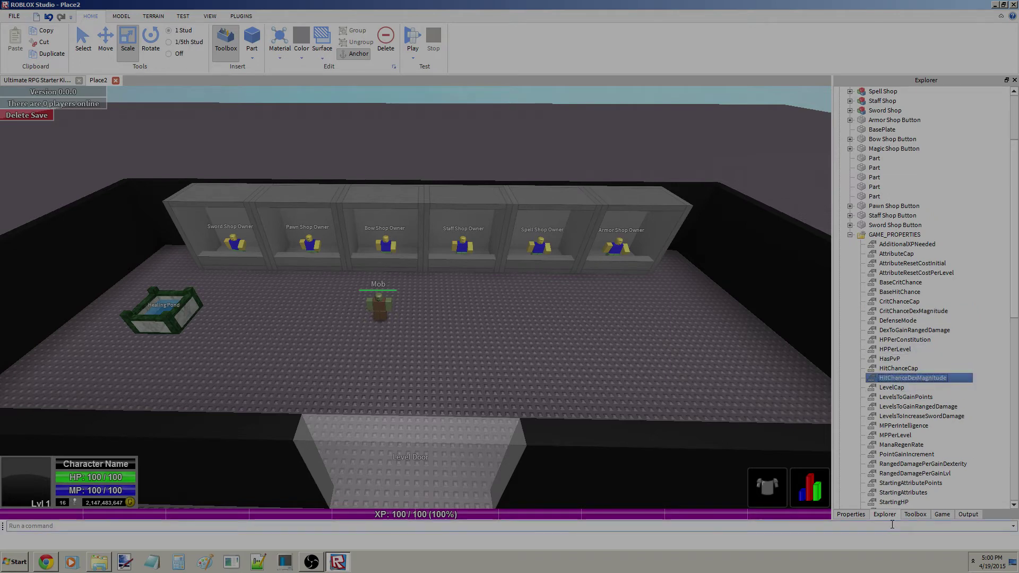
pyautogui.click(851, 514)
pyautogui.click(911, 165)
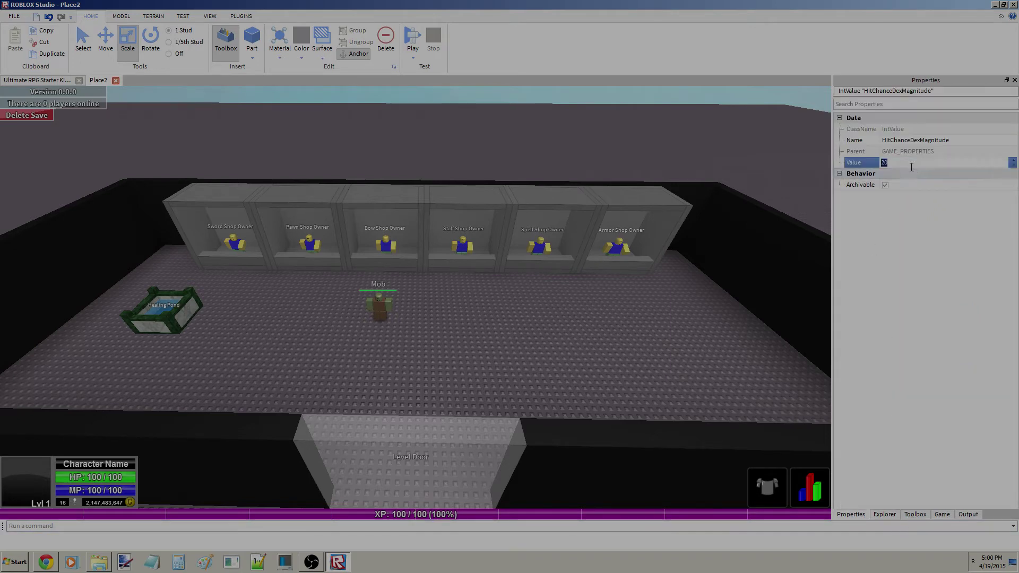
pyautogui.write('1')
pyautogui.press('Return')
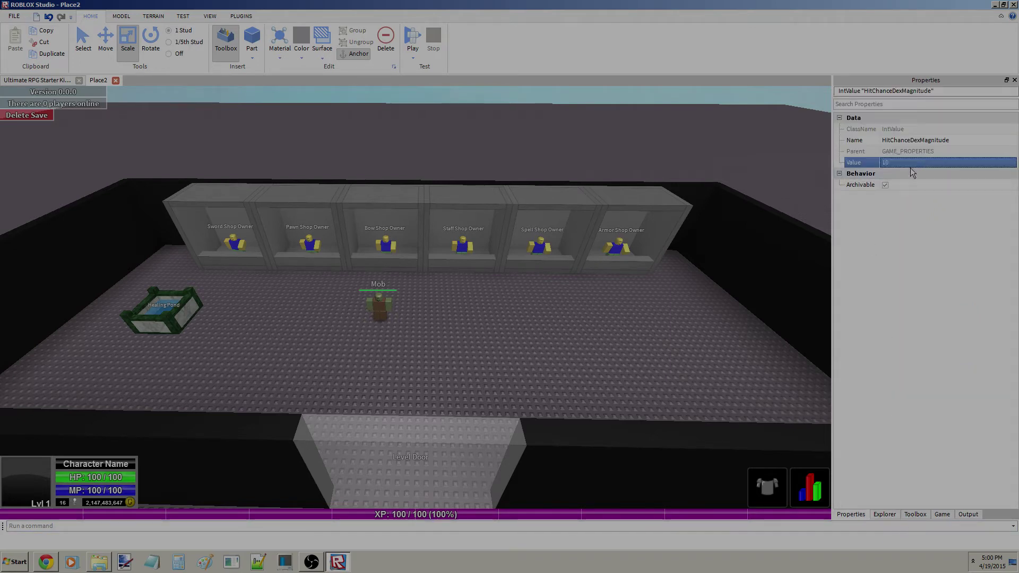
pyautogui.click(884, 514)
pyautogui.click(926, 283)
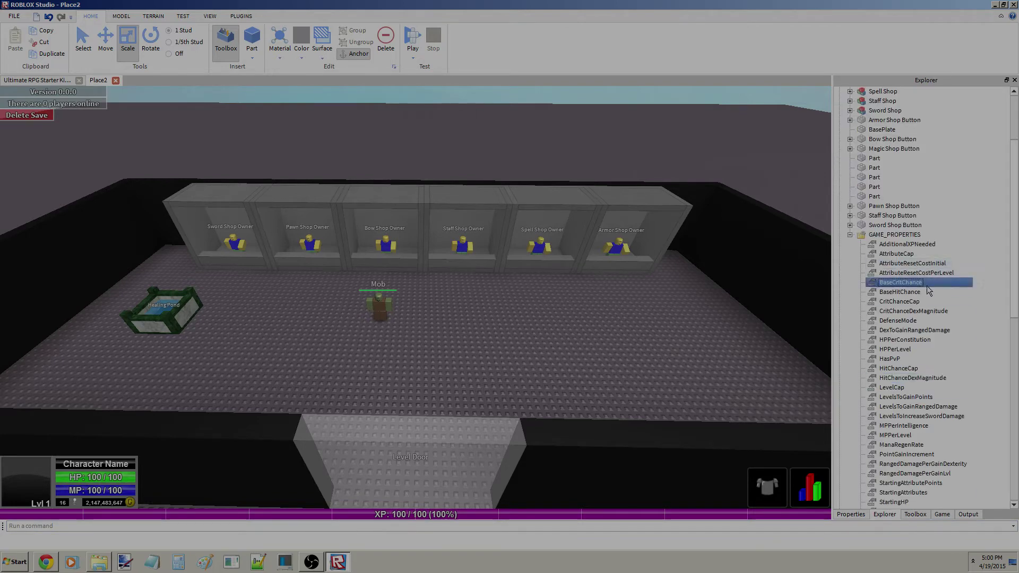
pyautogui.click(913, 311)
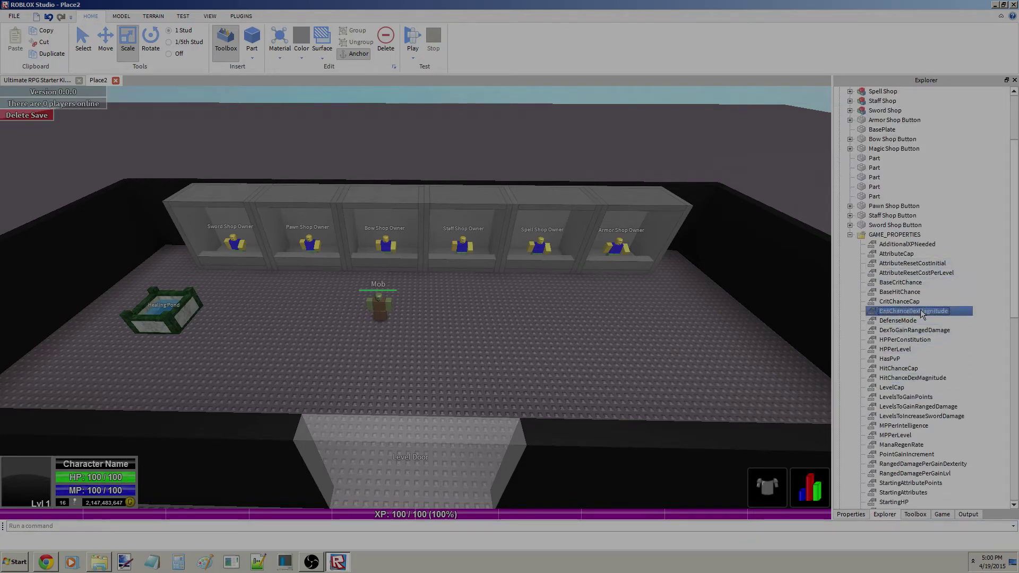
pyautogui.click(852, 514)
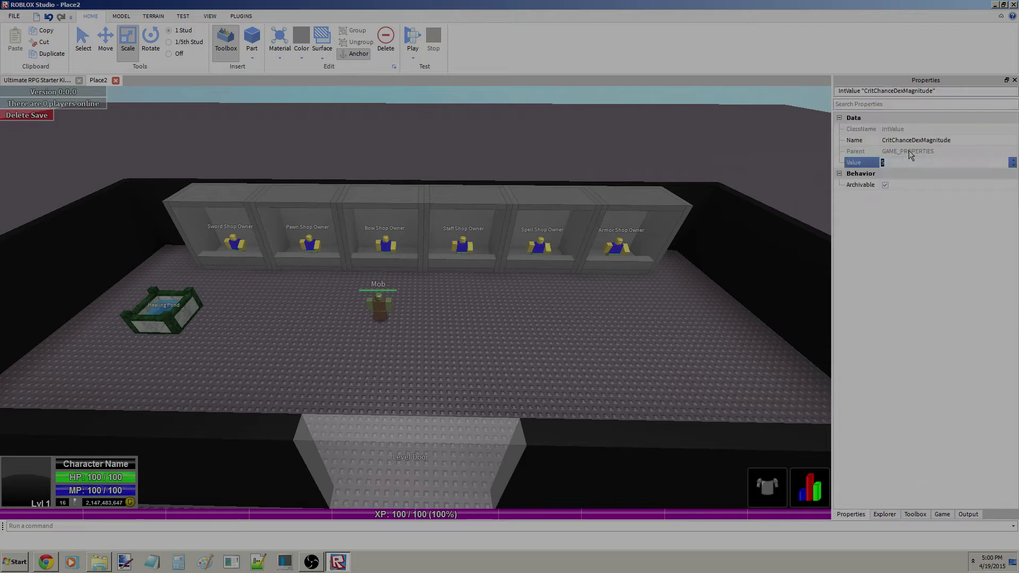
pyautogui.click(910, 161)
pyautogui.click(884, 514)
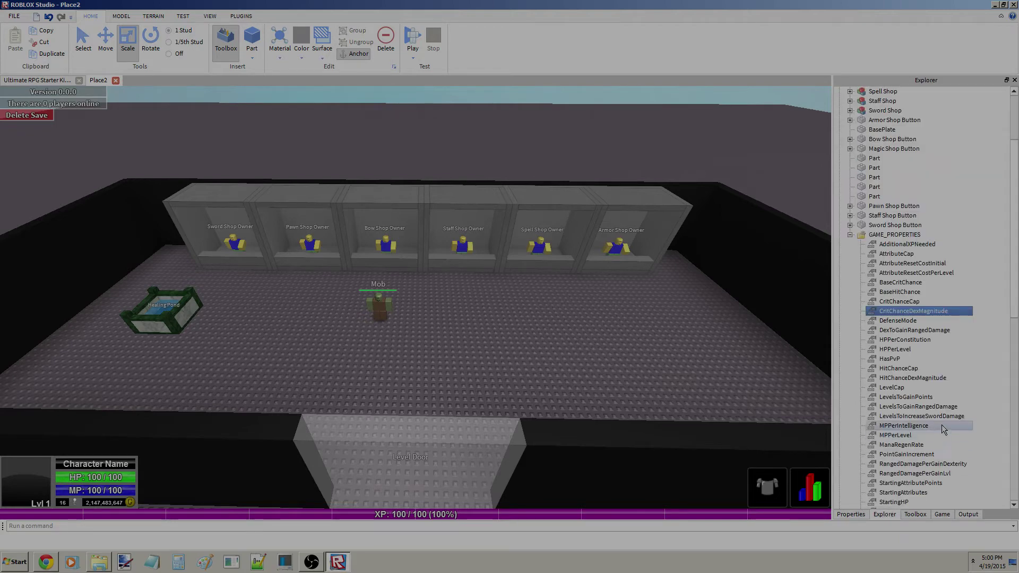
pyautogui.click(892, 388)
pyautogui.click(864, 515)
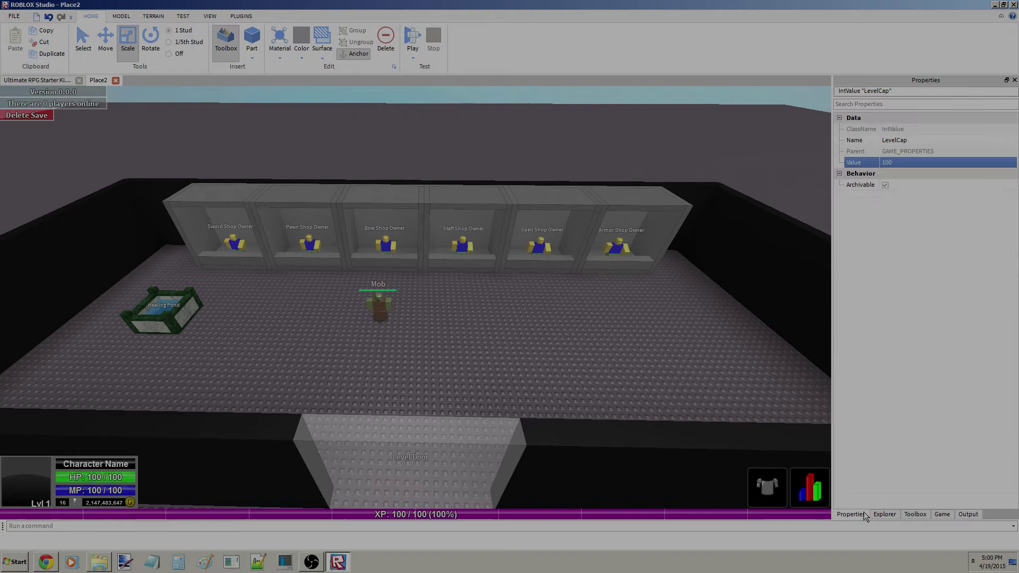
pyautogui.click(928, 161)
pyautogui.hotkey('ctrl', 'v')
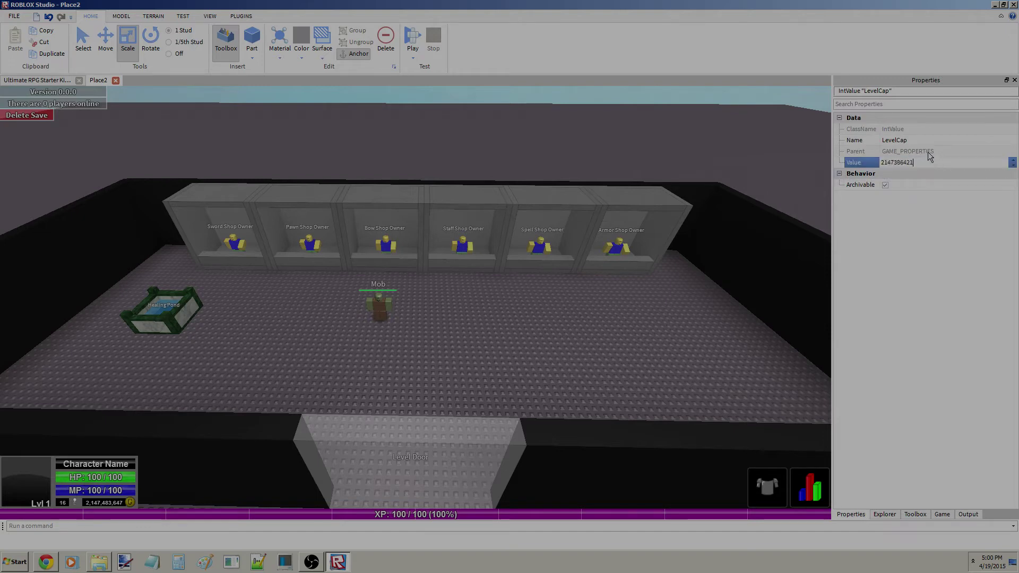
pyautogui.press('Return')
pyautogui.click(884, 514)
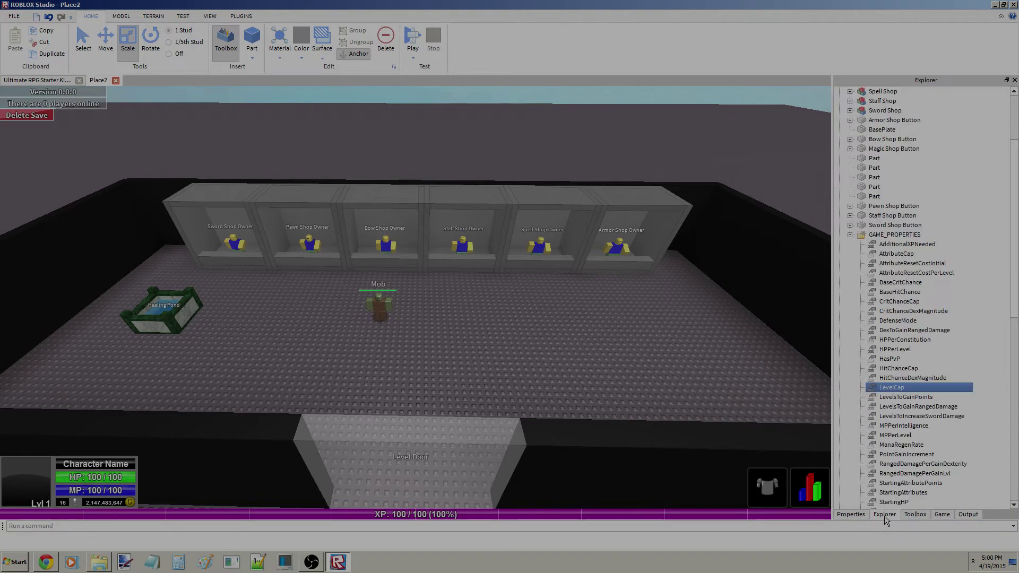
pyautogui.click(913, 377)
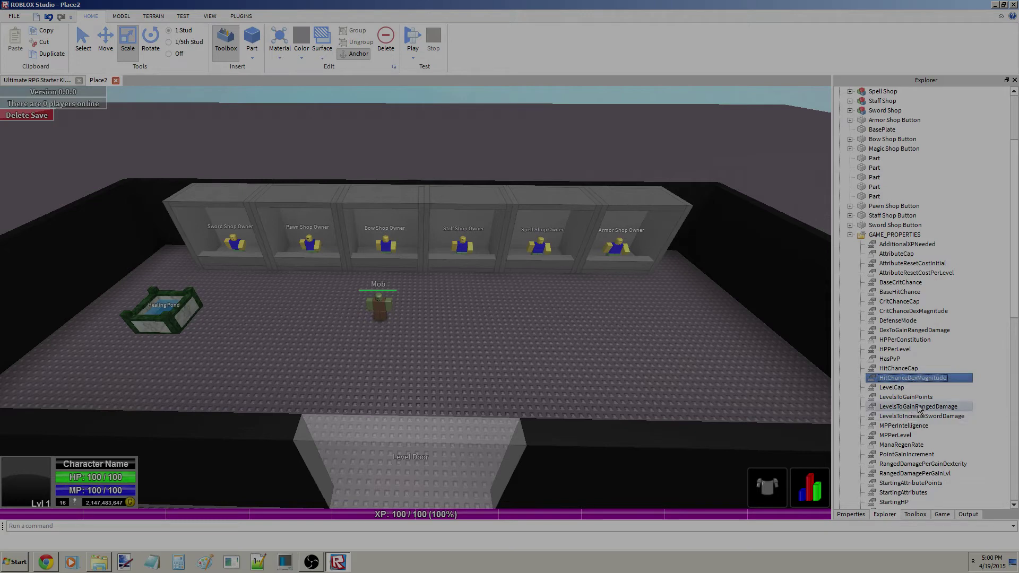
pyautogui.click(856, 516)
pyautogui.click(876, 514)
pyautogui.click(905, 397)
pyautogui.click(855, 515)
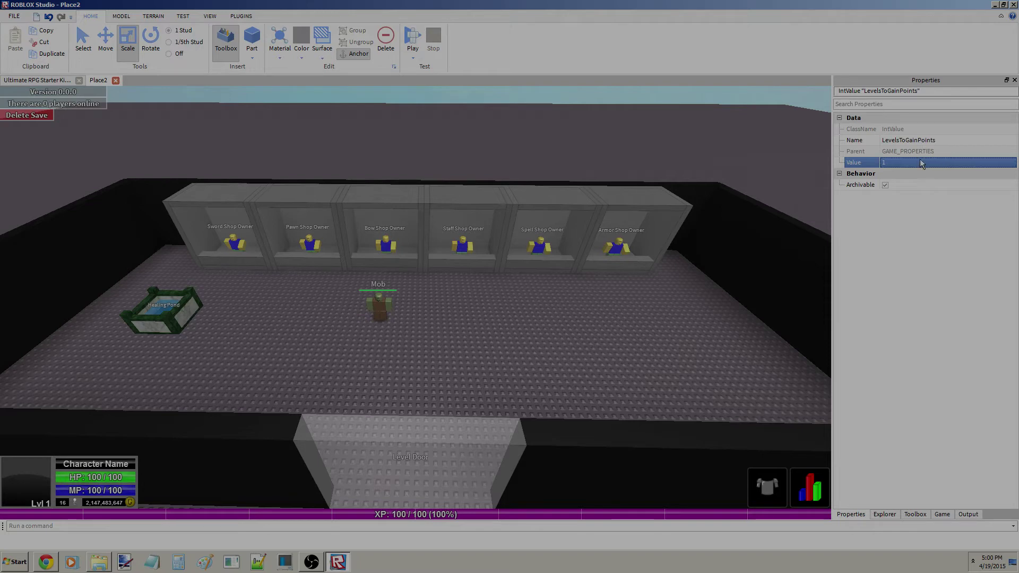
pyautogui.click(906, 163)
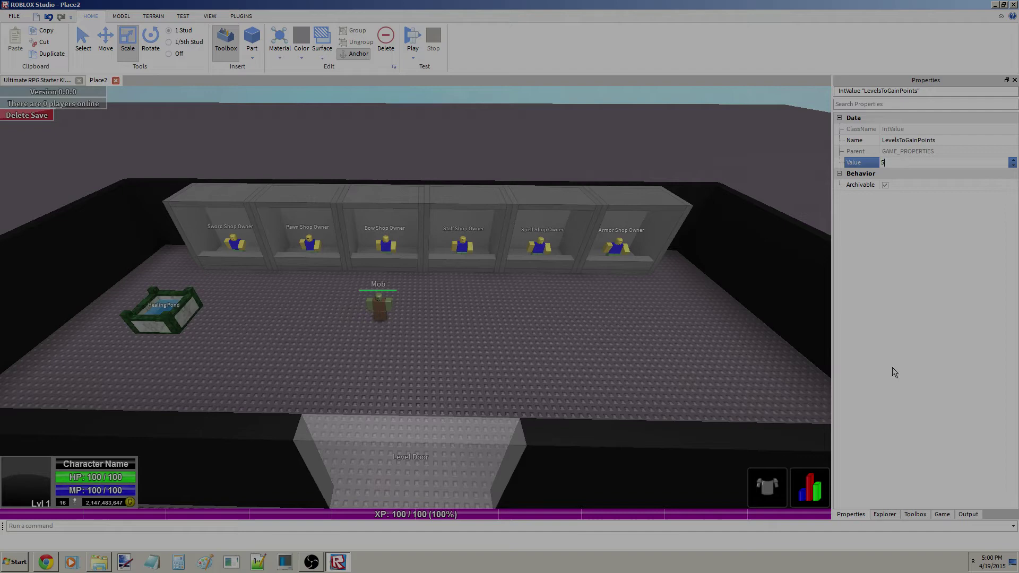
pyautogui.click(885, 514)
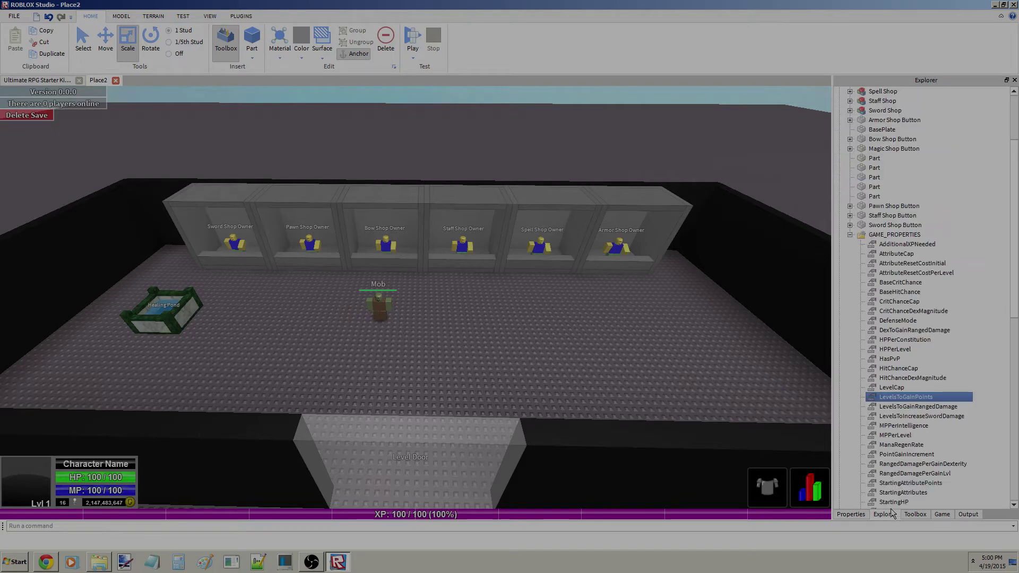
pyautogui.click(914, 406)
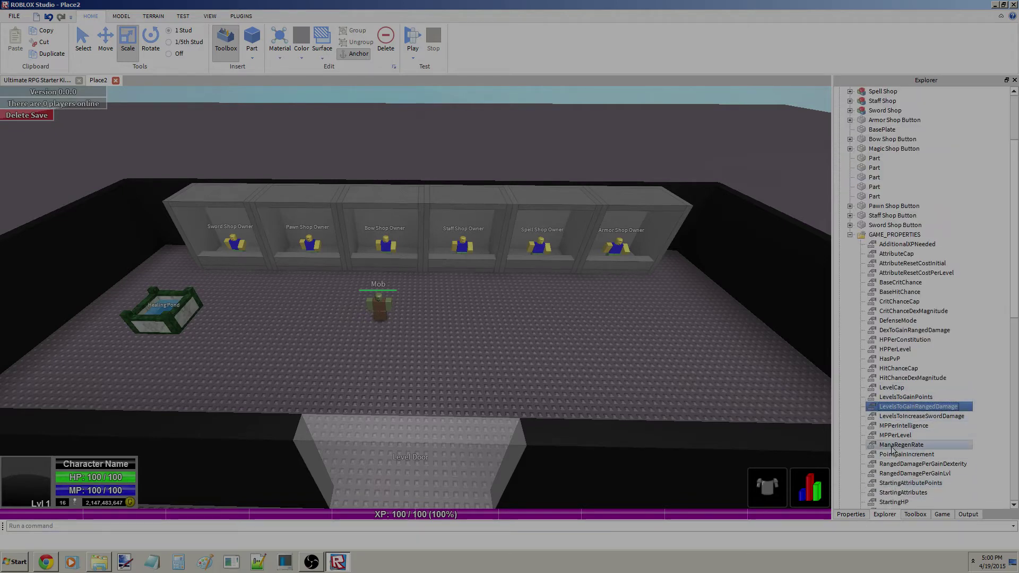
pyautogui.click(909, 397)
pyautogui.click(862, 514)
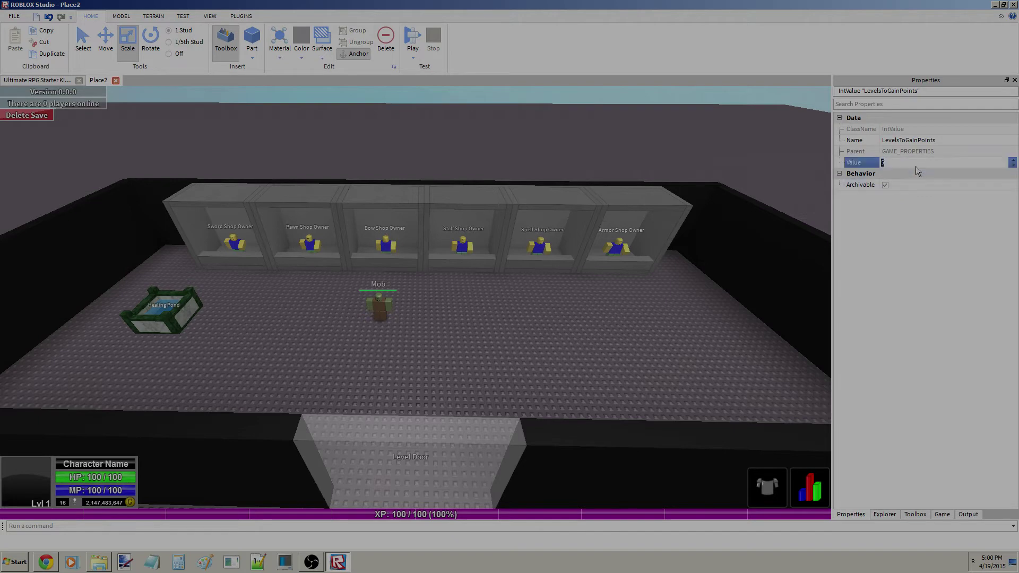
pyautogui.click(885, 514)
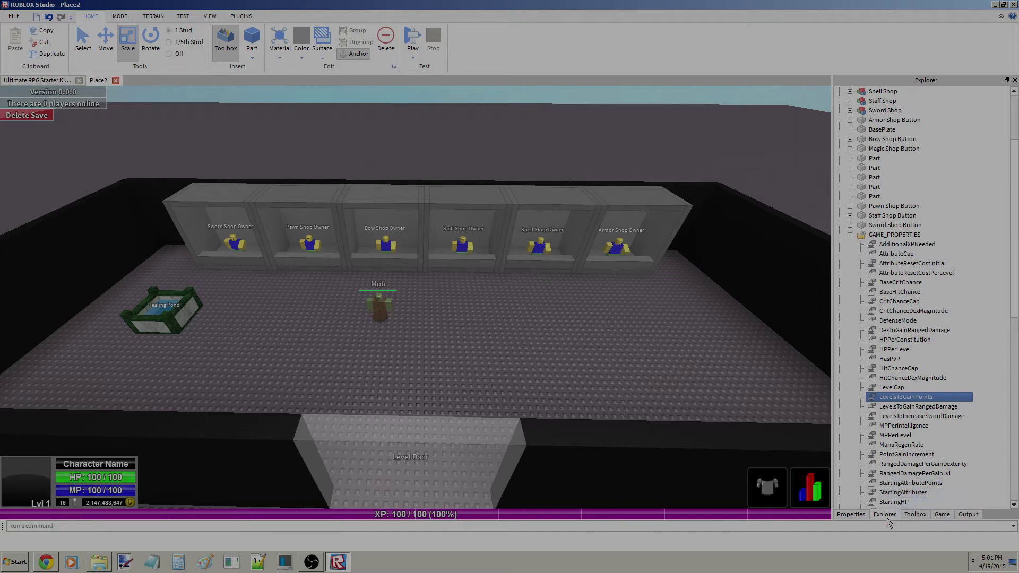
pyautogui.click(861, 517)
pyautogui.click(876, 515)
pyautogui.click(904, 407)
pyautogui.click(856, 515)
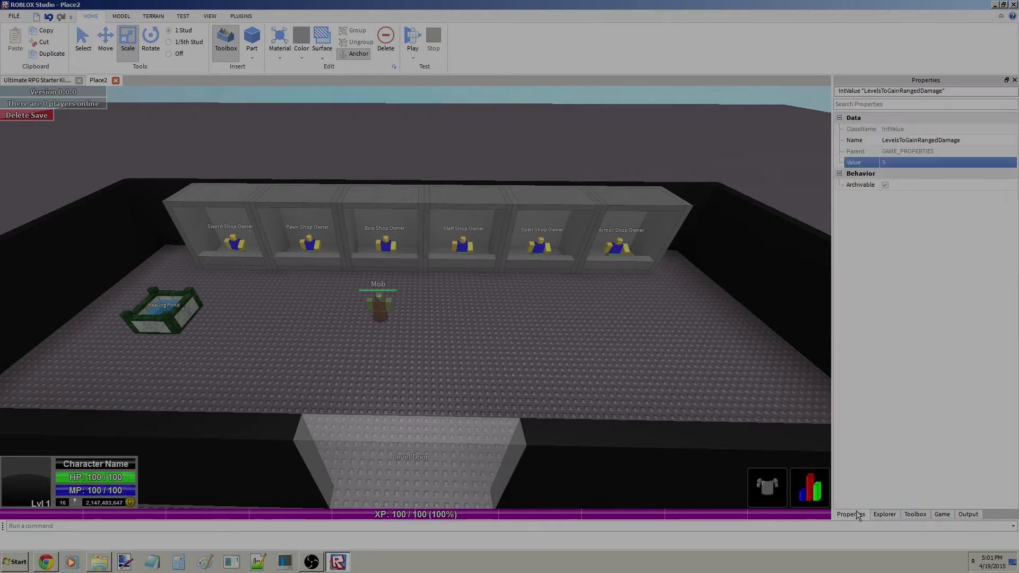
pyautogui.click(883, 515)
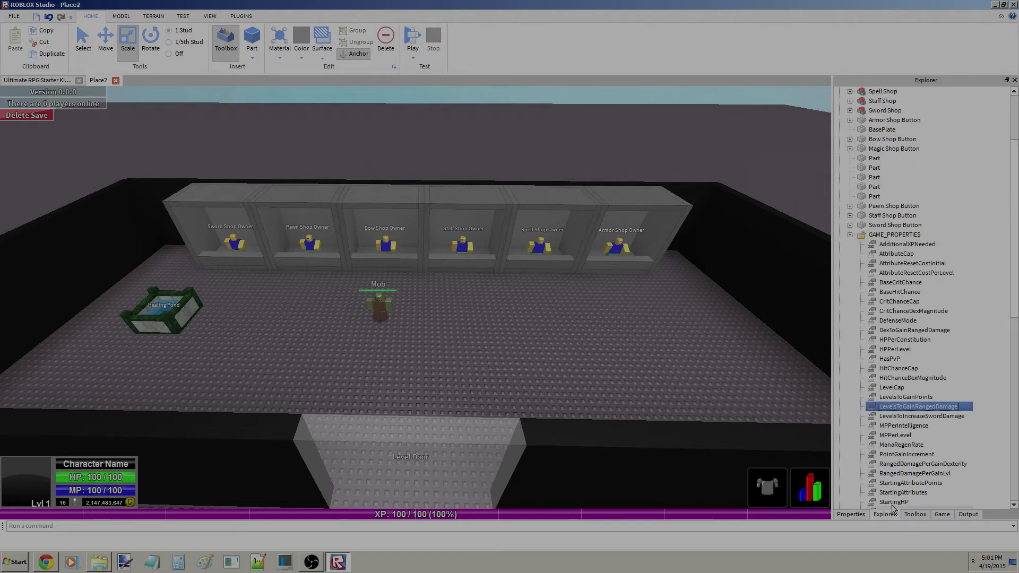
pyautogui.press('Down')
pyautogui.click(864, 514)
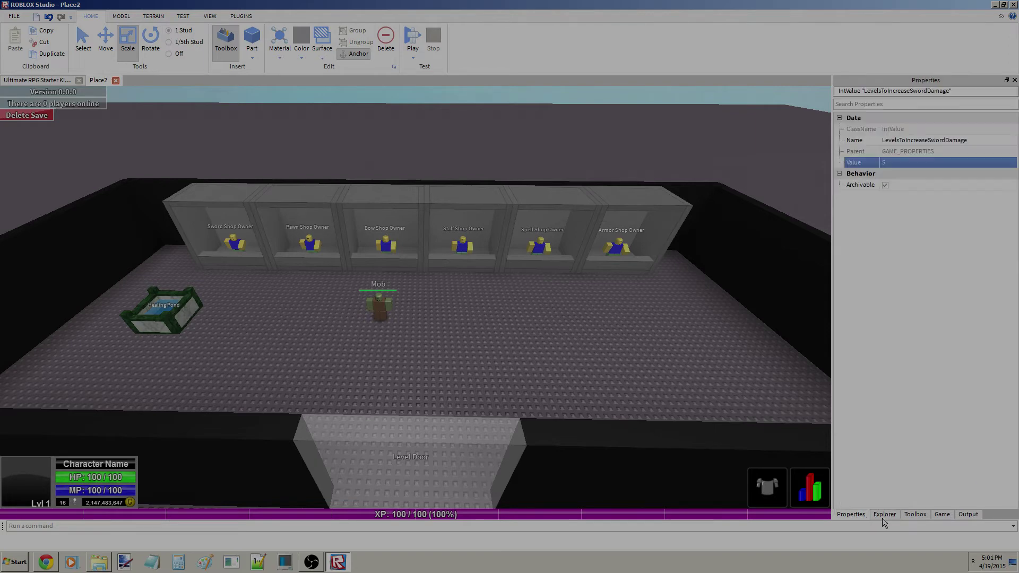
pyautogui.click(884, 515)
pyautogui.press('Down')
pyautogui.press('Down')
pyautogui.press('Down')
pyautogui.click(861, 514)
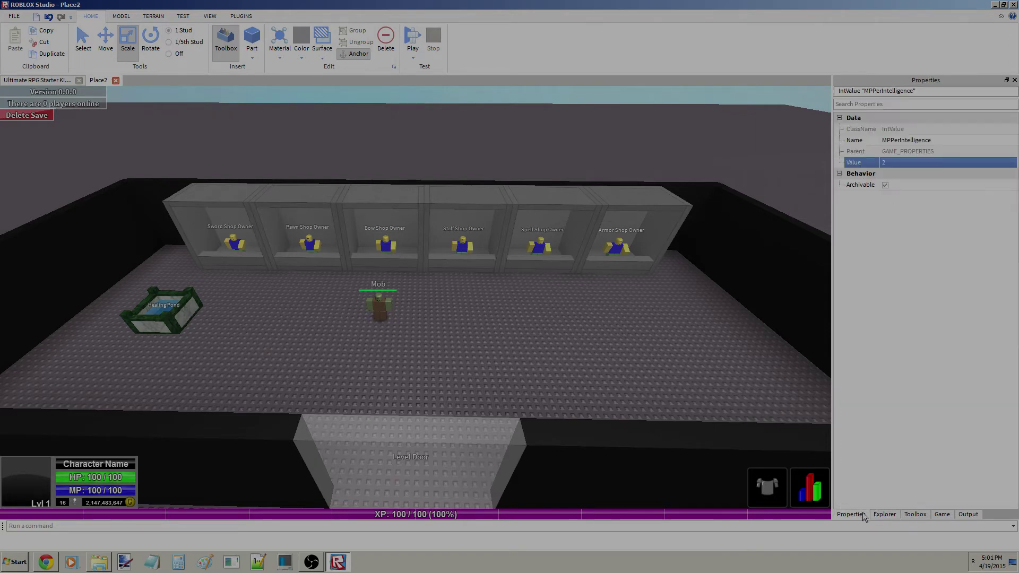
pyautogui.click(876, 515)
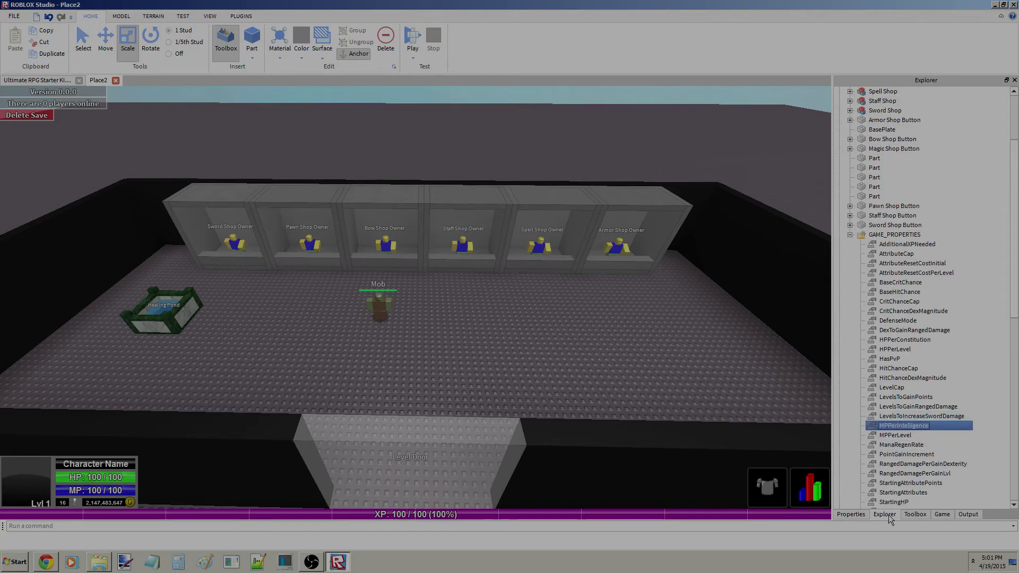
pyautogui.click(861, 516)
pyautogui.click(896, 162)
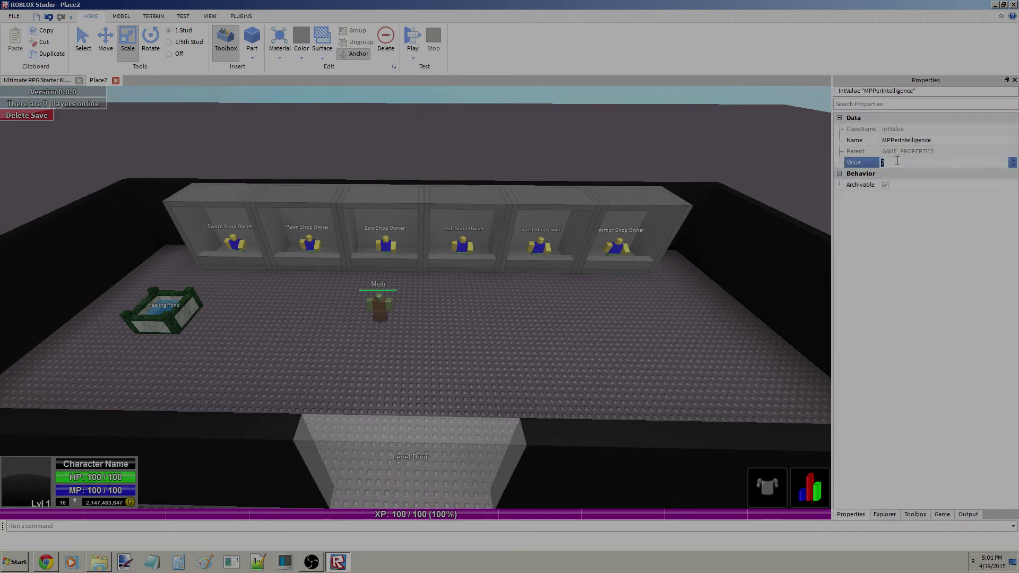
pyautogui.click(883, 515)
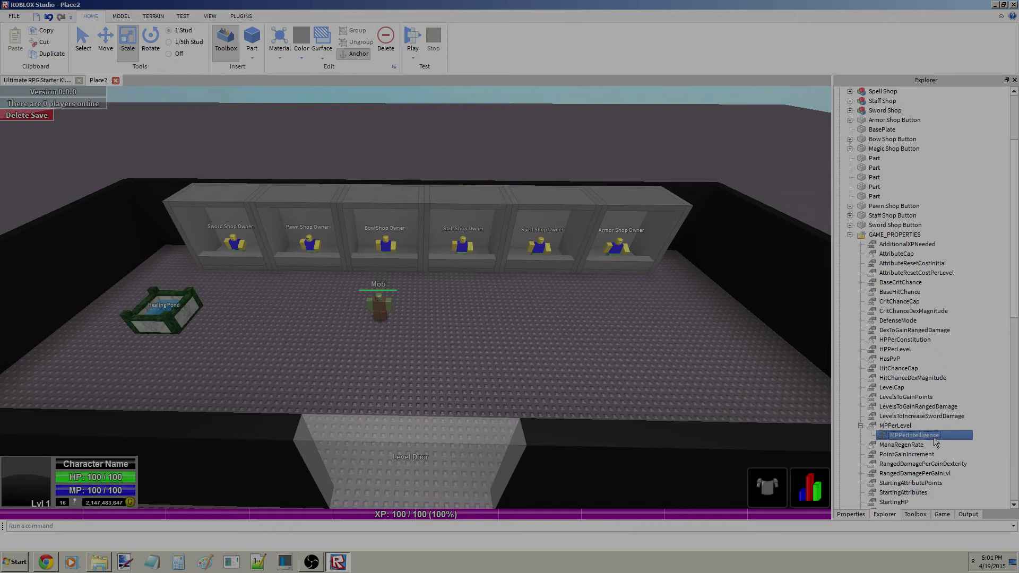
pyautogui.click(934, 436)
pyautogui.moveTo(914, 437); pyautogui.dragTo(894, 234)
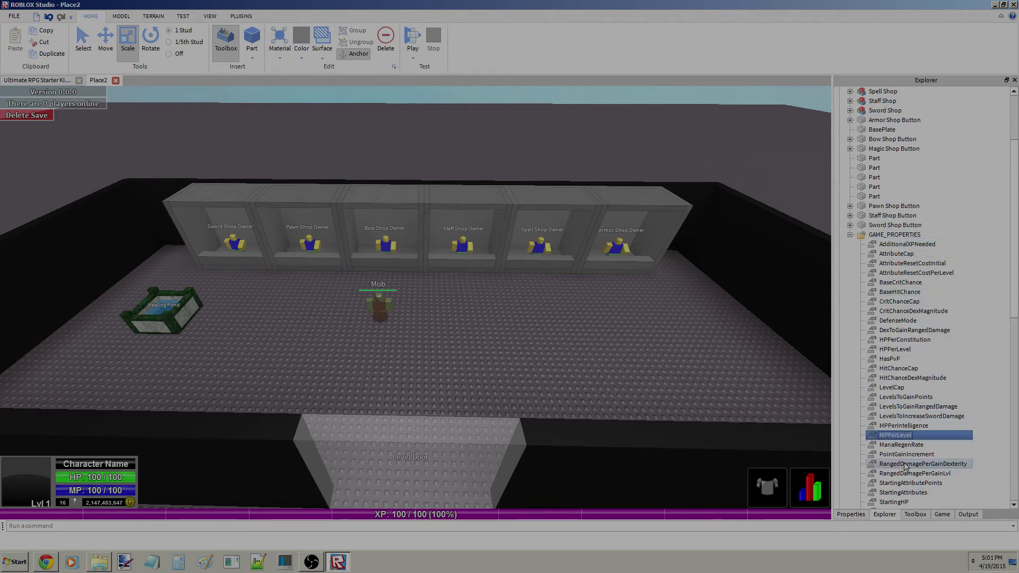
pyautogui.click(850, 515)
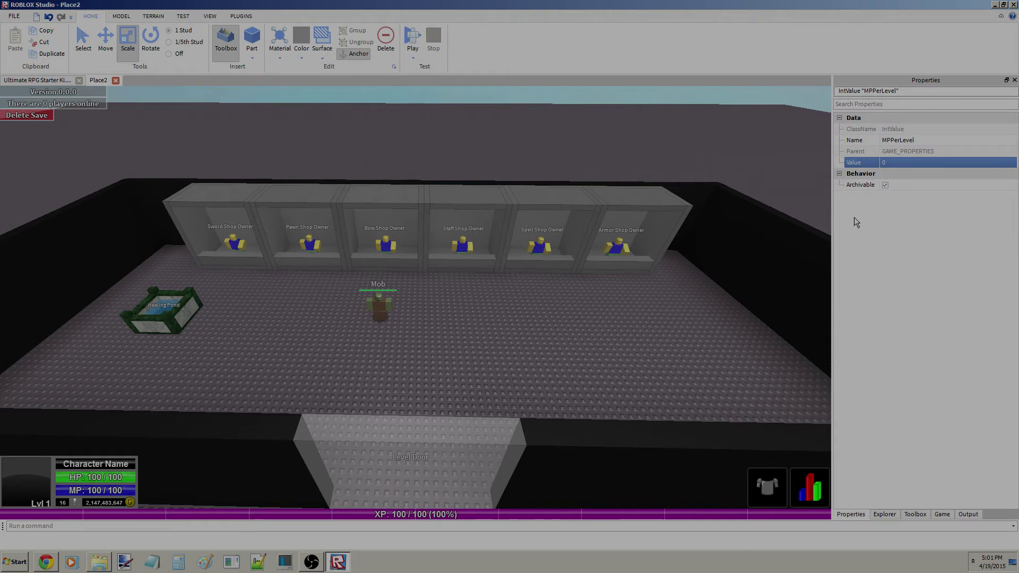
pyautogui.click(908, 162)
pyautogui.click(884, 515)
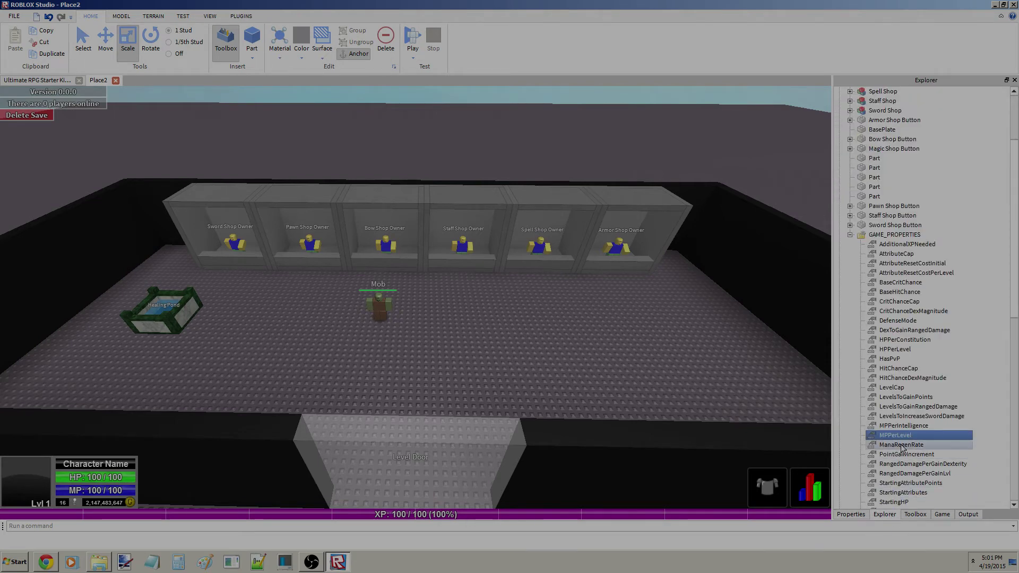
pyautogui.click(899, 448)
pyautogui.click(851, 515)
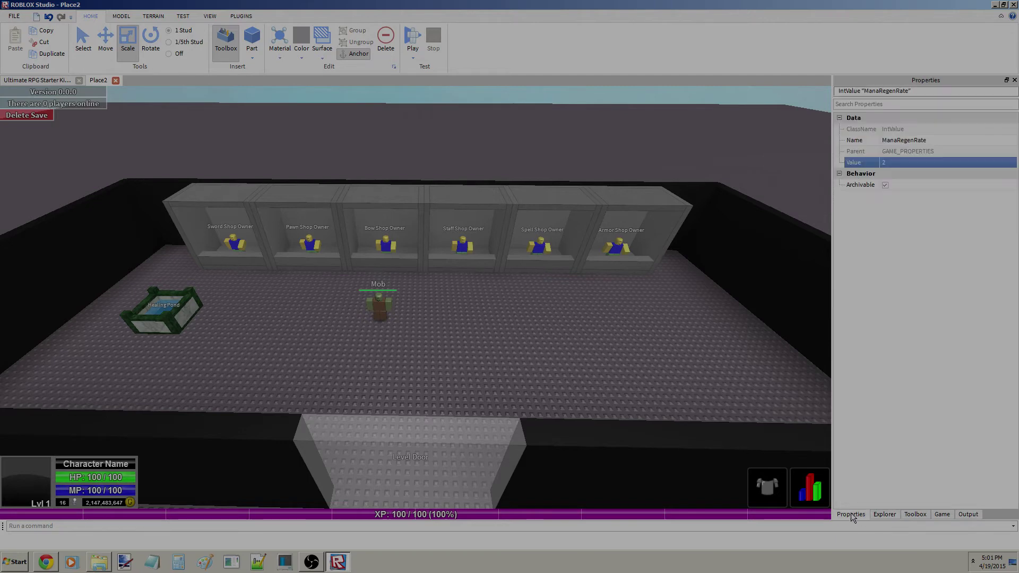
pyautogui.click(902, 162)
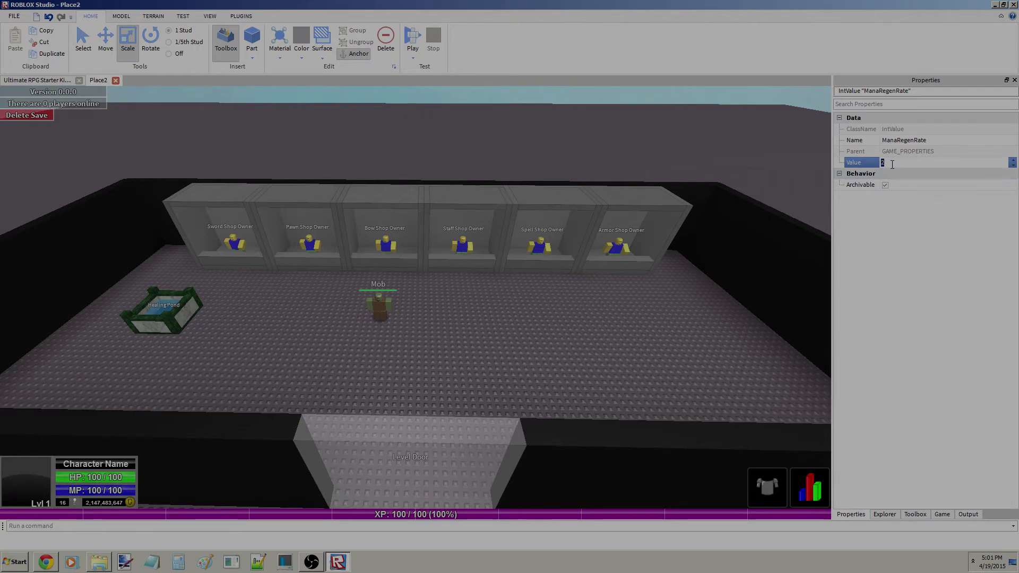
pyautogui.click(885, 514)
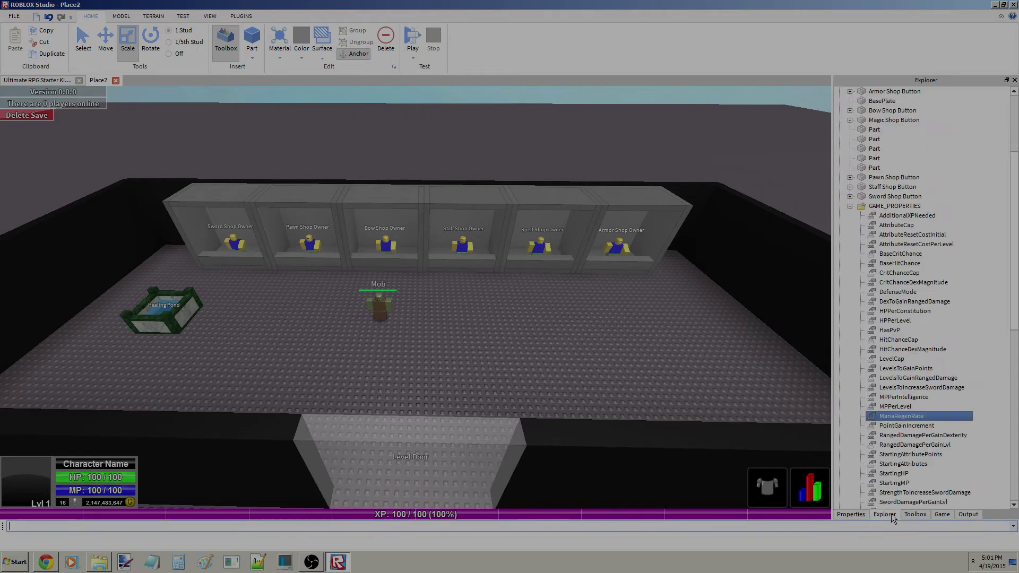
# Review the ManaRegenRate, PointGainIncrement and LevelsToGainPoints values in GAME_PROPERTIES.
pyautogui.click(891, 424)
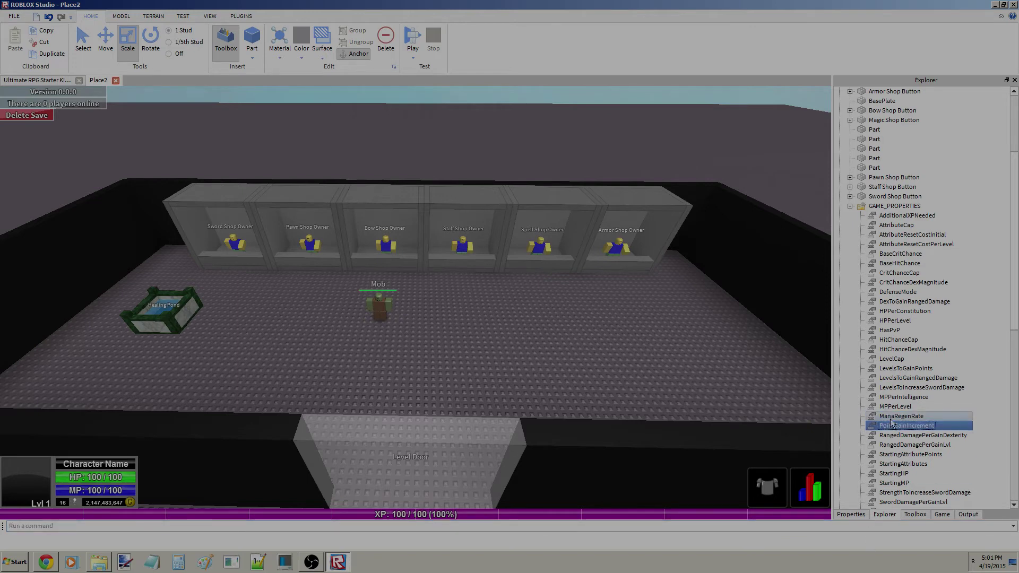
pyautogui.click(896, 417)
pyautogui.click(850, 514)
pyautogui.click(899, 162)
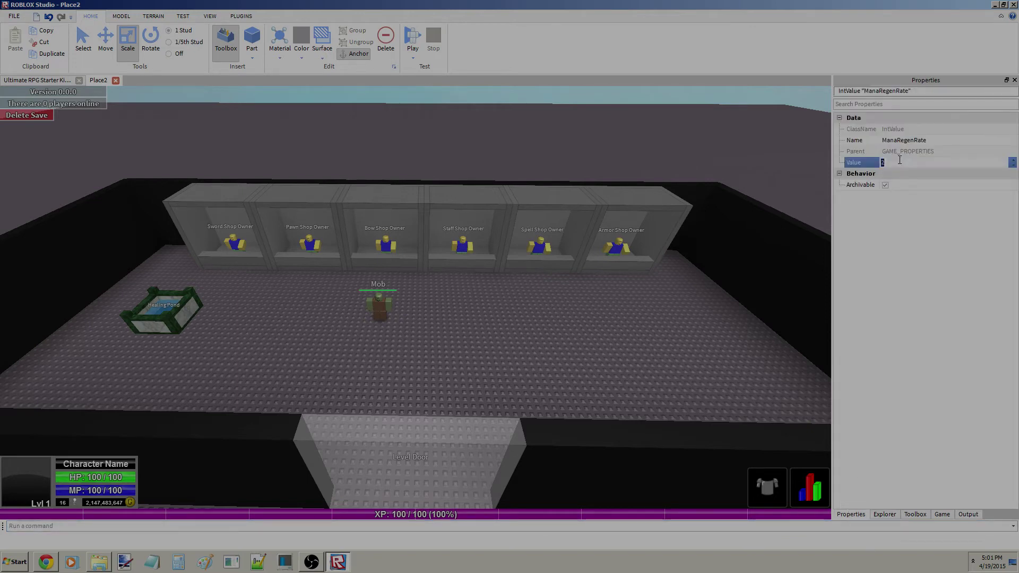
pyautogui.click(883, 514)
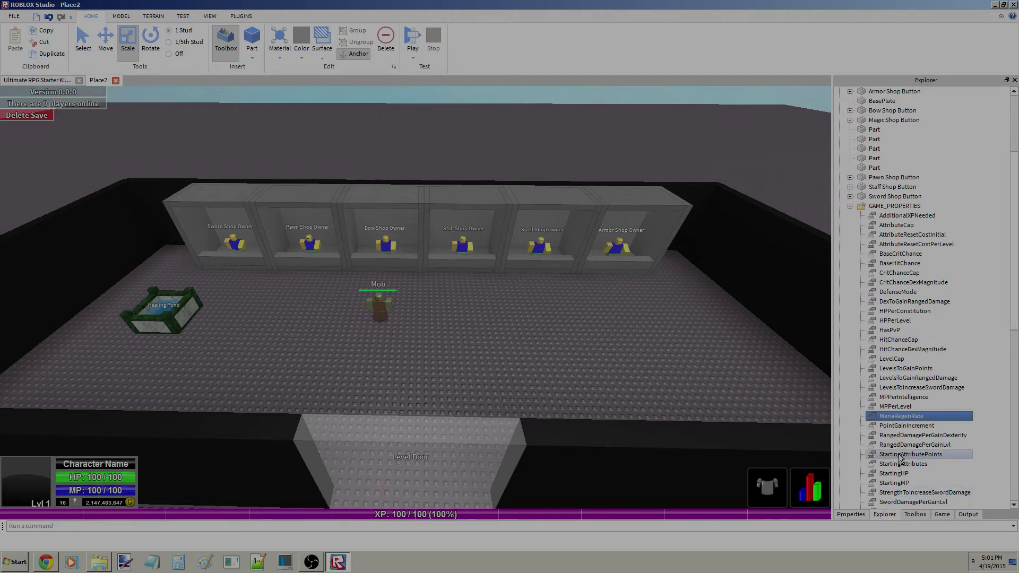
pyautogui.click(906, 425)
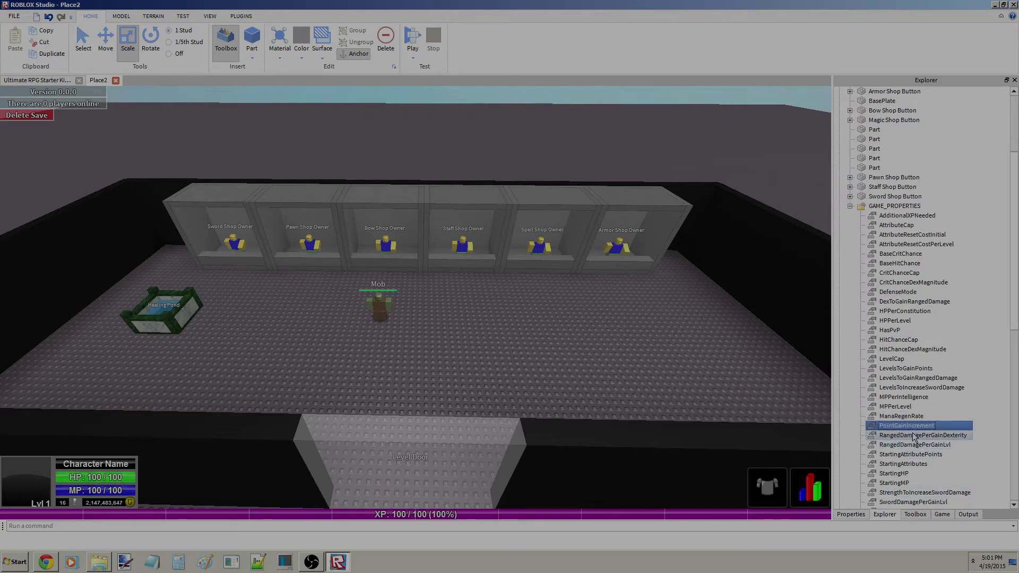
pyautogui.click(864, 515)
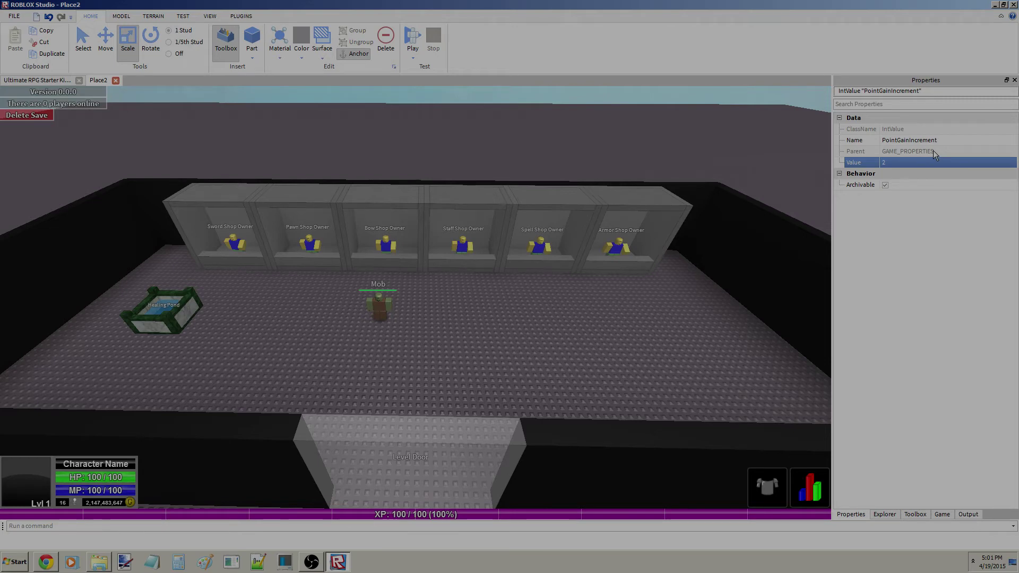
pyautogui.click(884, 514)
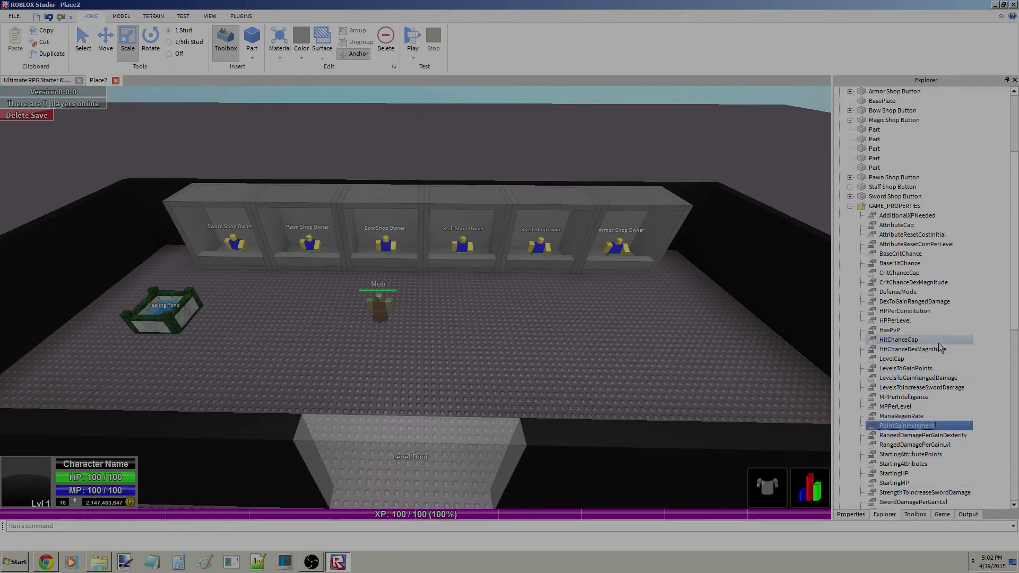
pyautogui.click(907, 368)
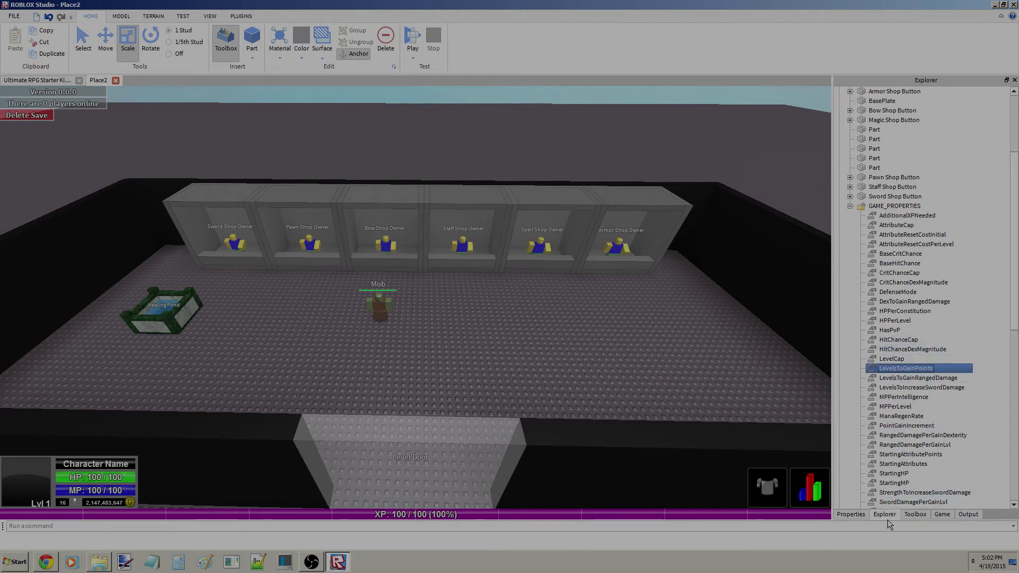
pyautogui.click(864, 514)
pyautogui.click(883, 514)
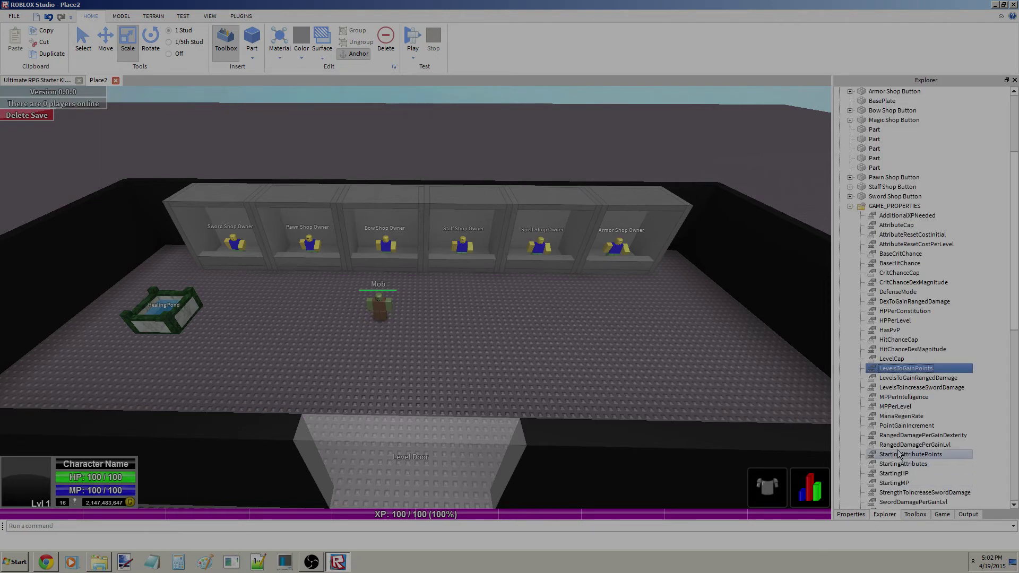
# Change PointGainIncrement's Value to 5.
pyautogui.click(921, 426)
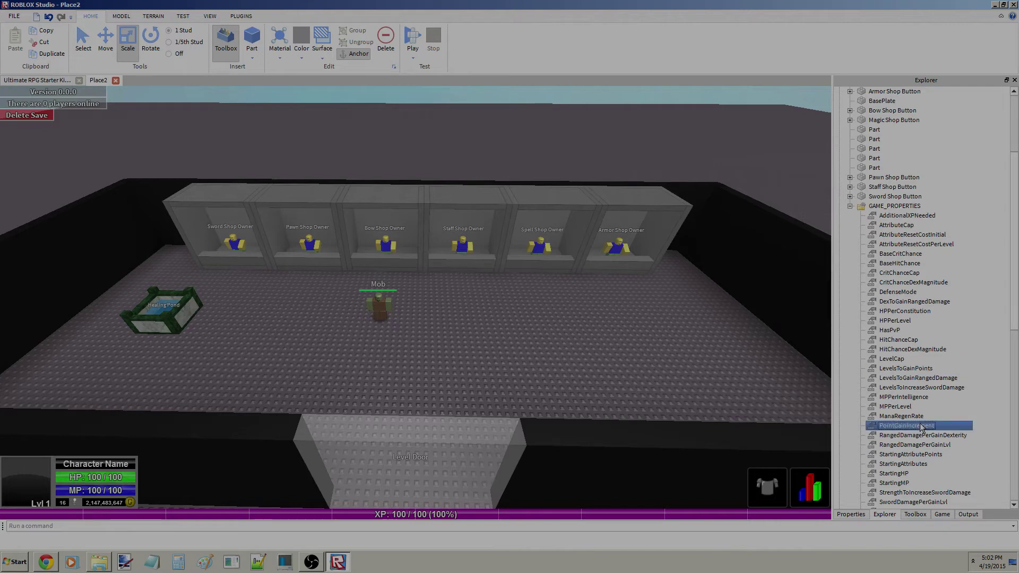
pyautogui.click(863, 515)
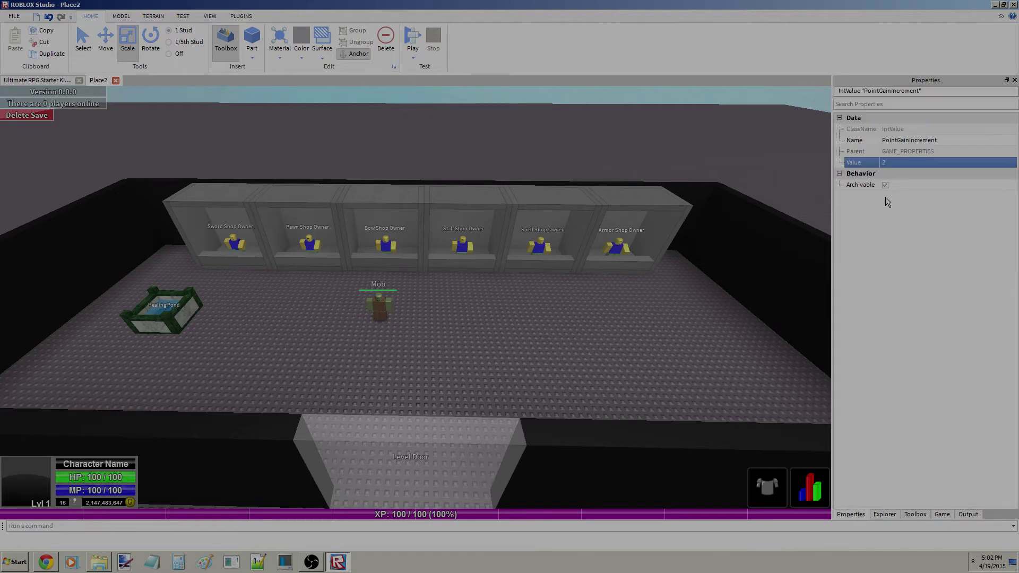
pyautogui.click(928, 164)
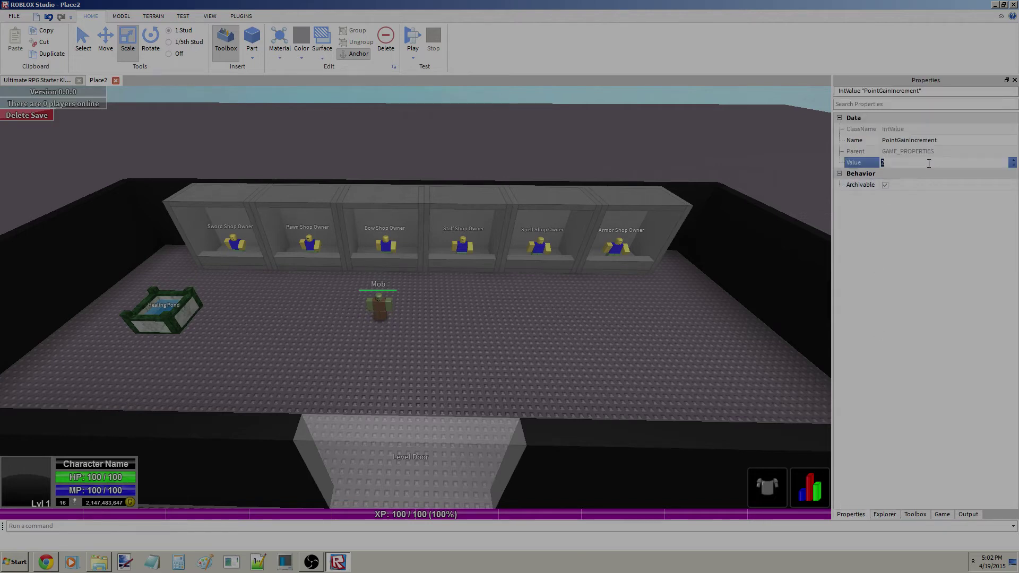
pyautogui.write('5')
pyautogui.press('Return')
pyautogui.click(884, 514)
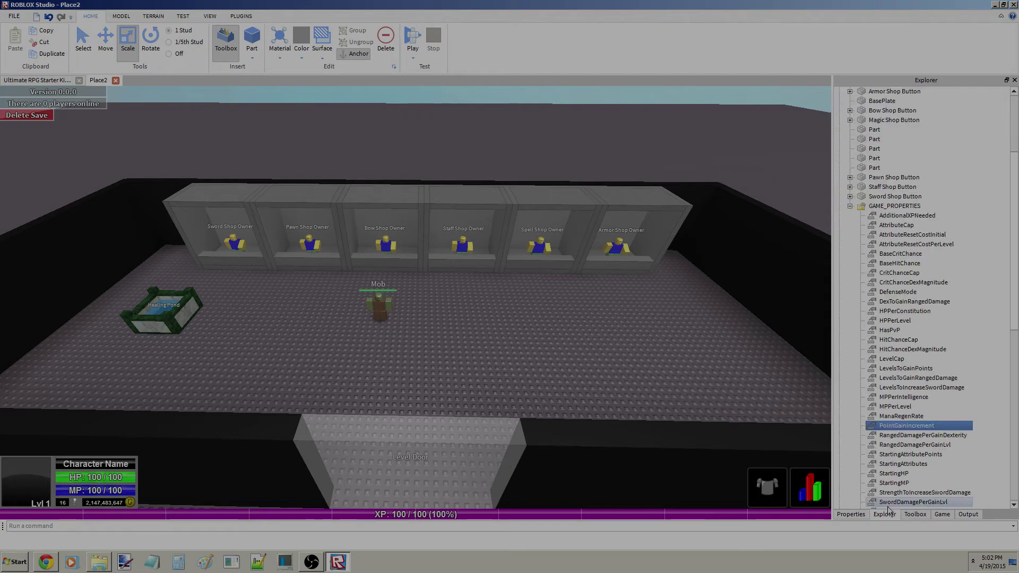
# Check that RangedDamagePerGainDexterity and RangedDamagePerGainLvl both read 1.
pyautogui.press('Up')
pyautogui.press('Up')
pyautogui.press('Up')
pyautogui.press('Up')
pyautogui.press('Up')
pyautogui.press('Up')
pyautogui.press('Up')
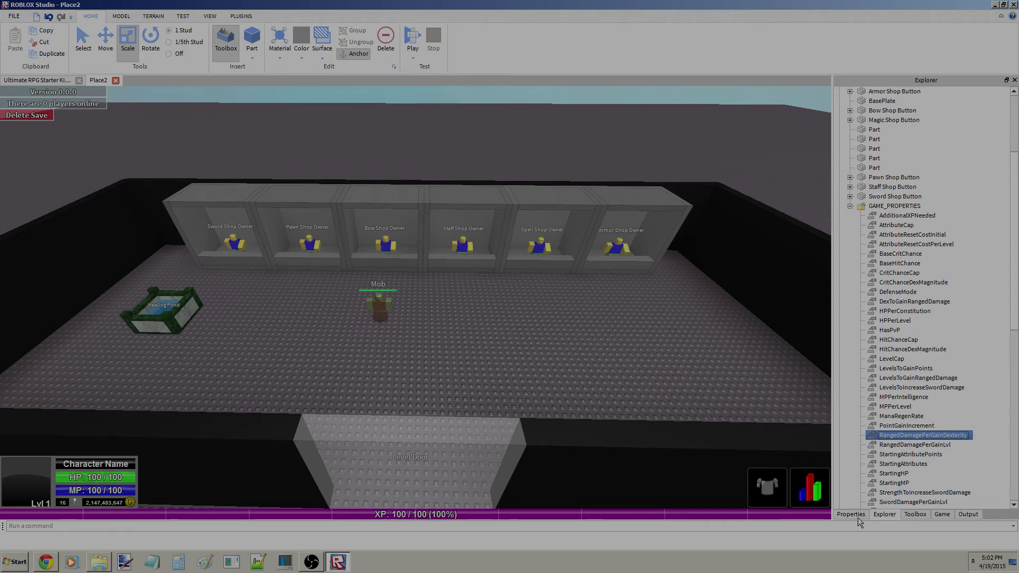
pyautogui.click(858, 518)
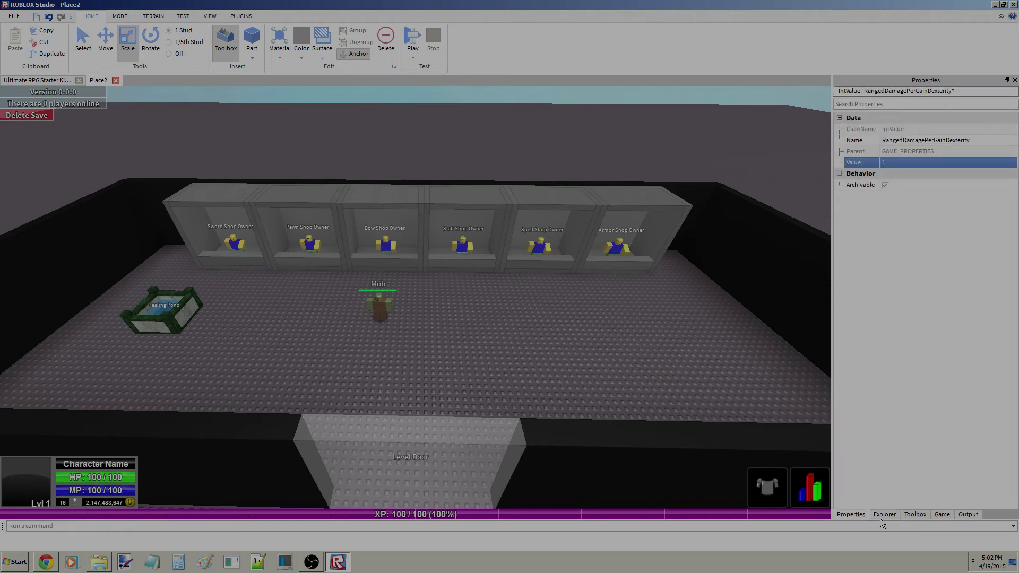
pyautogui.click(883, 516)
pyautogui.press('Down')
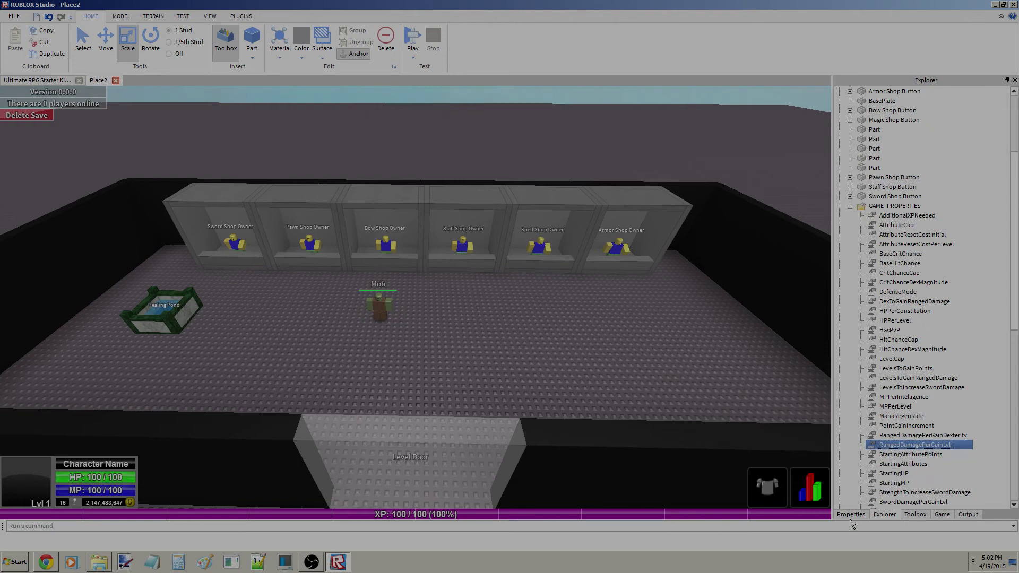
pyautogui.click(852, 516)
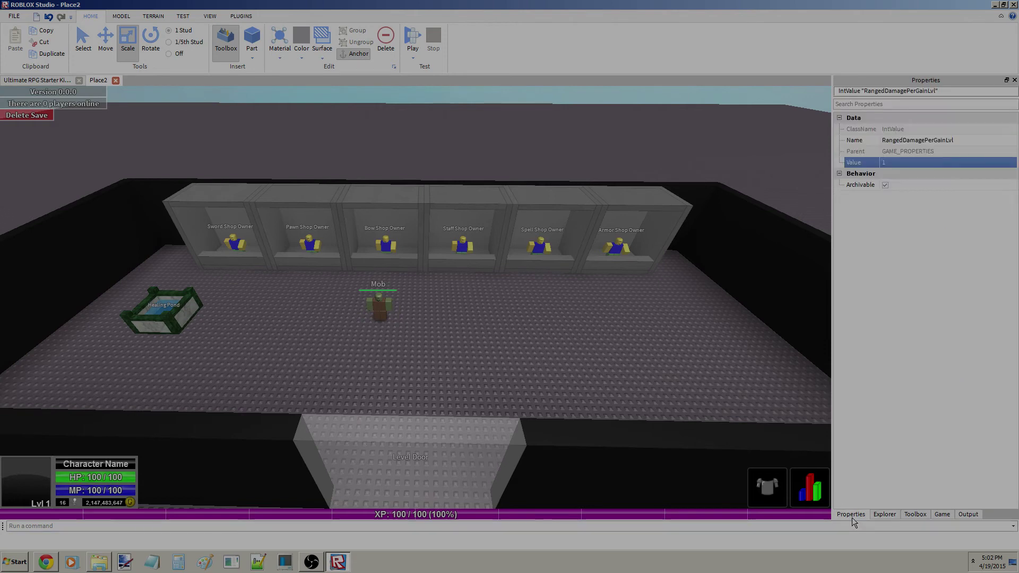
pyautogui.click(883, 513)
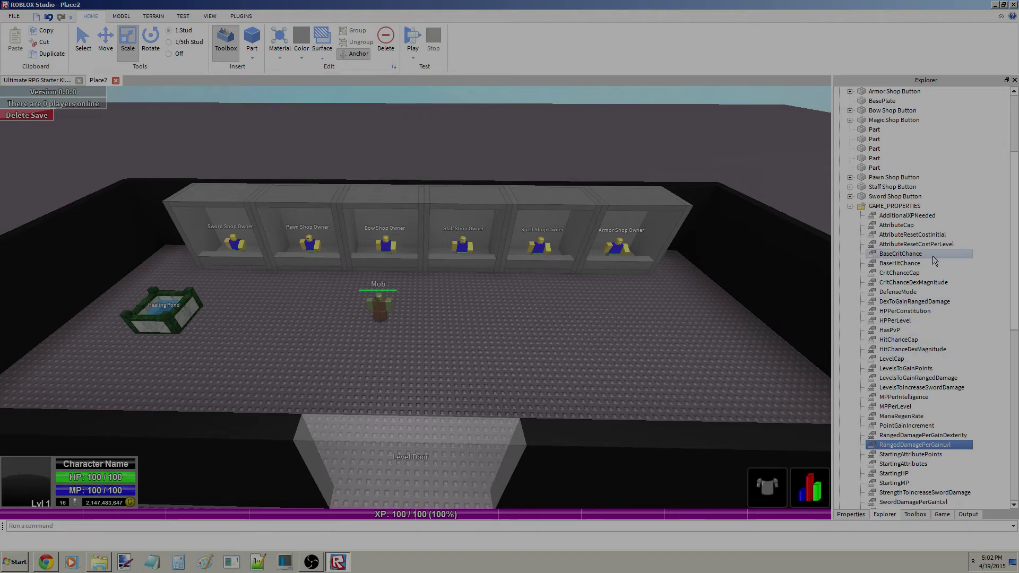
# Check StartingAttributePoints, then set StartingAttributes' Value to 2.
pyautogui.press('Down')
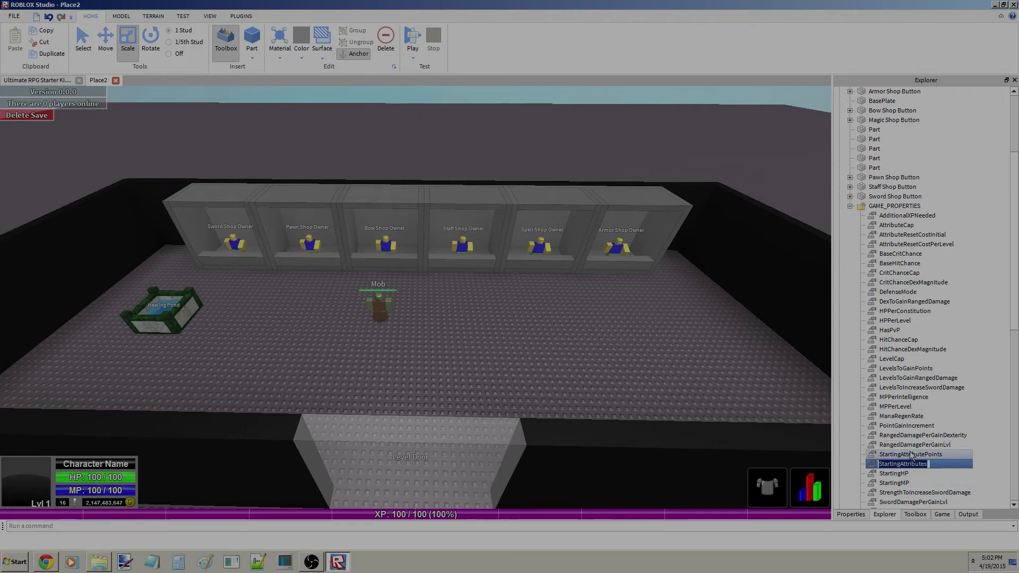
pyautogui.click(862, 518)
pyautogui.click(924, 161)
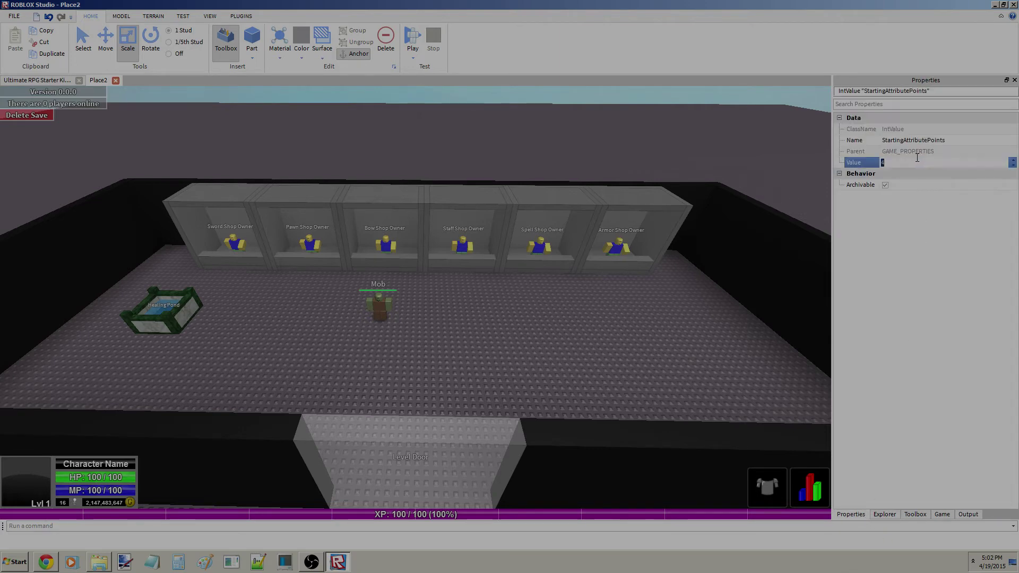
pyautogui.click(893, 516)
pyautogui.click(907, 464)
pyautogui.click(851, 514)
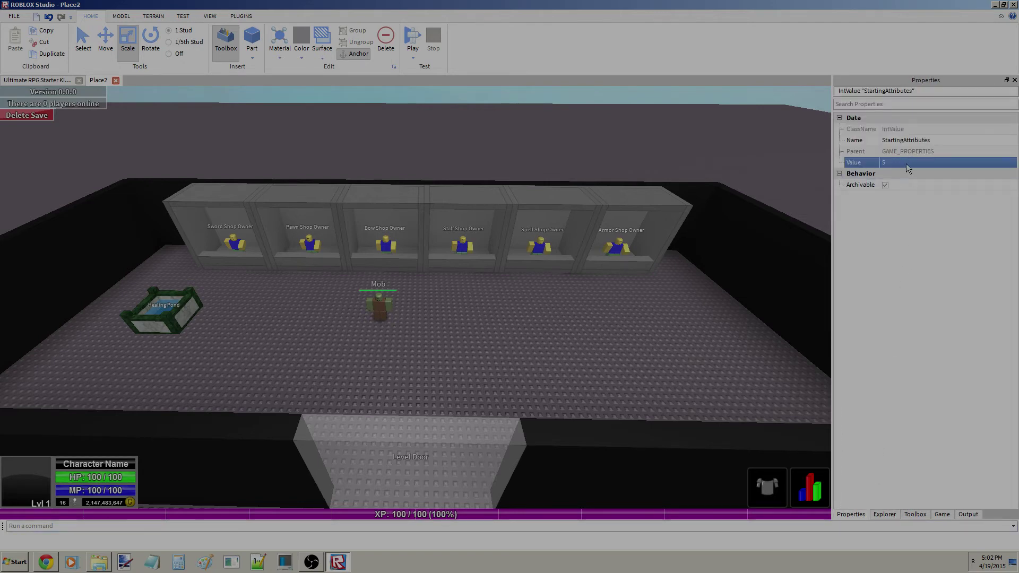
pyautogui.click(897, 515)
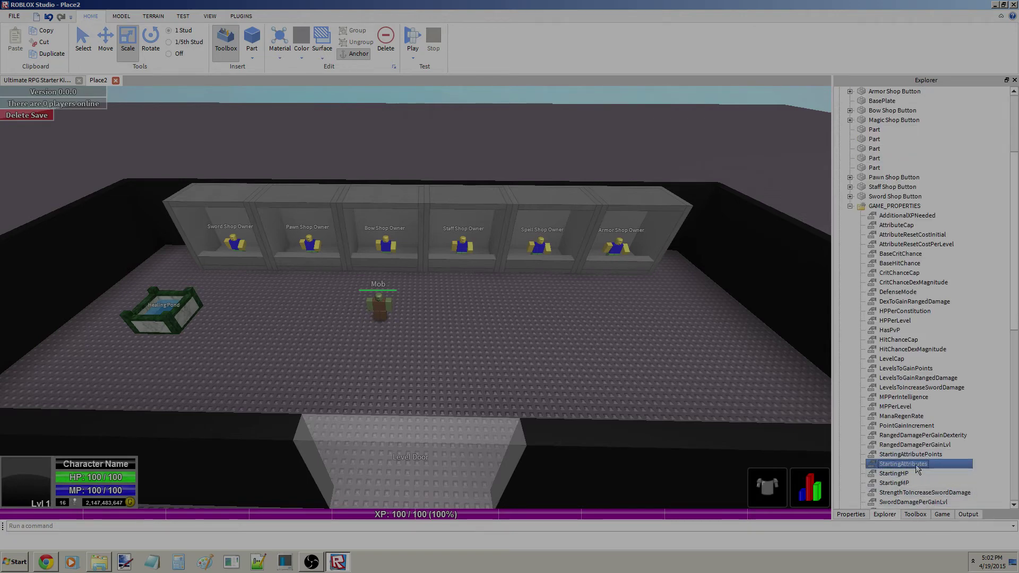
pyautogui.click(864, 515)
pyautogui.click(915, 162)
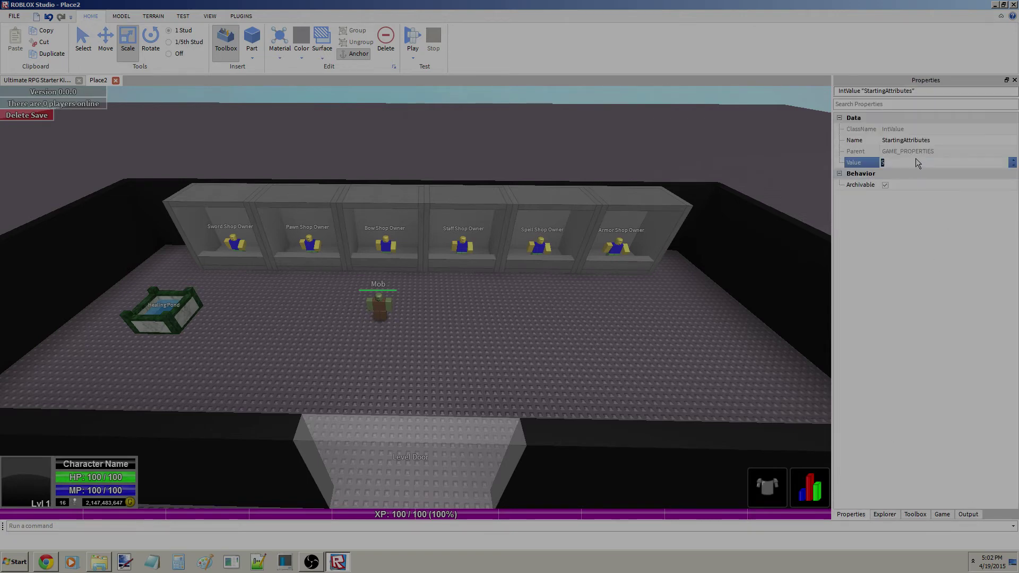
pyautogui.write('5')
pyautogui.write('2')
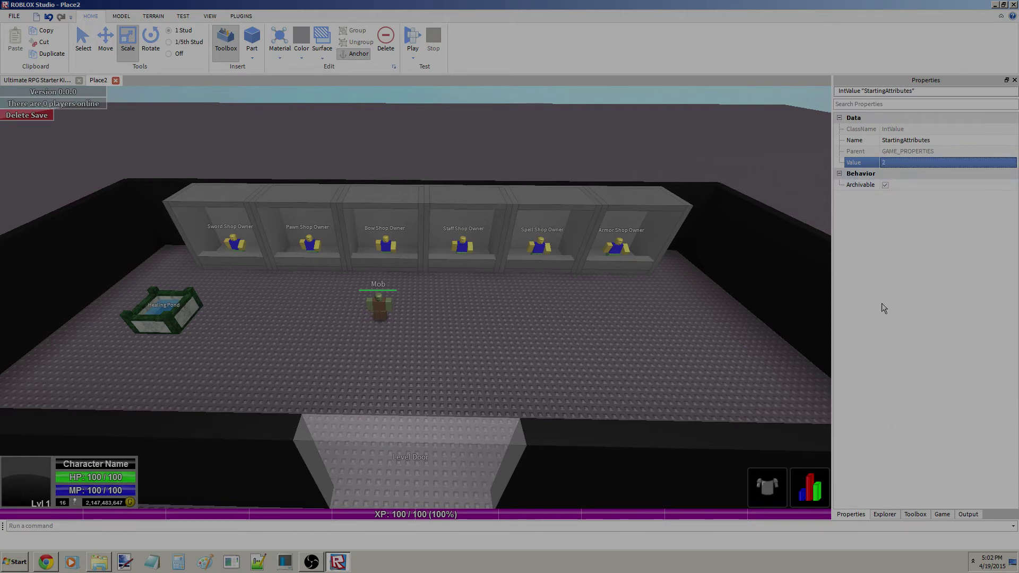
pyautogui.click(904, 163)
pyautogui.click(884, 514)
# Inspect the StartingHP and StartingMP values without changing them.
pyautogui.click(893, 473)
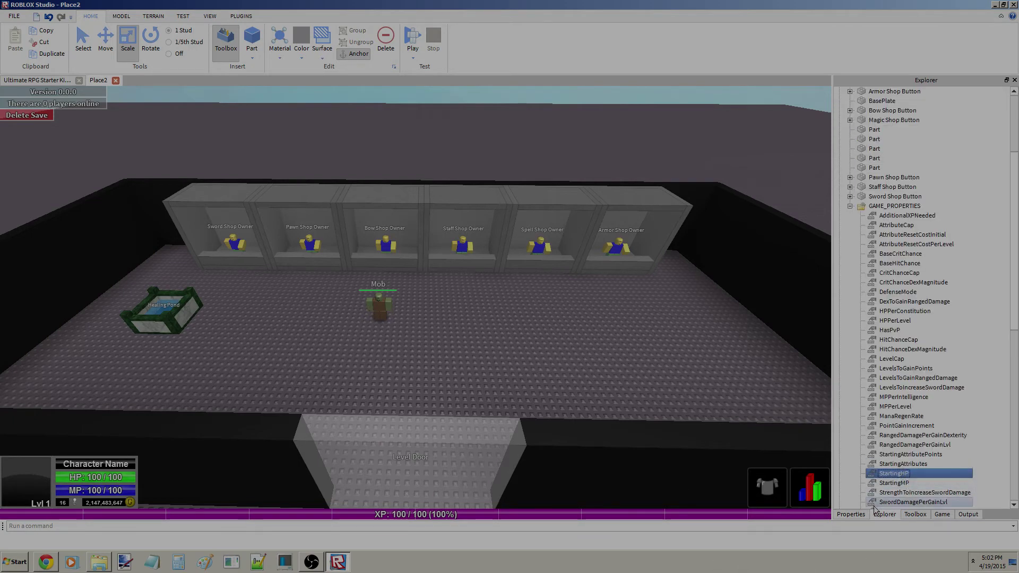
pyautogui.click(850, 515)
pyautogui.click(930, 162)
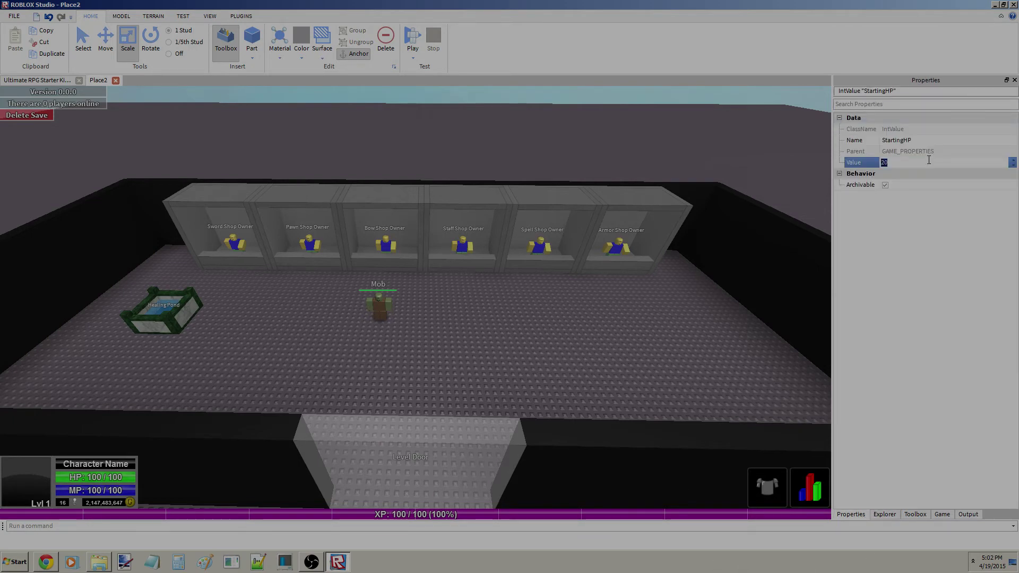
pyautogui.click(884, 514)
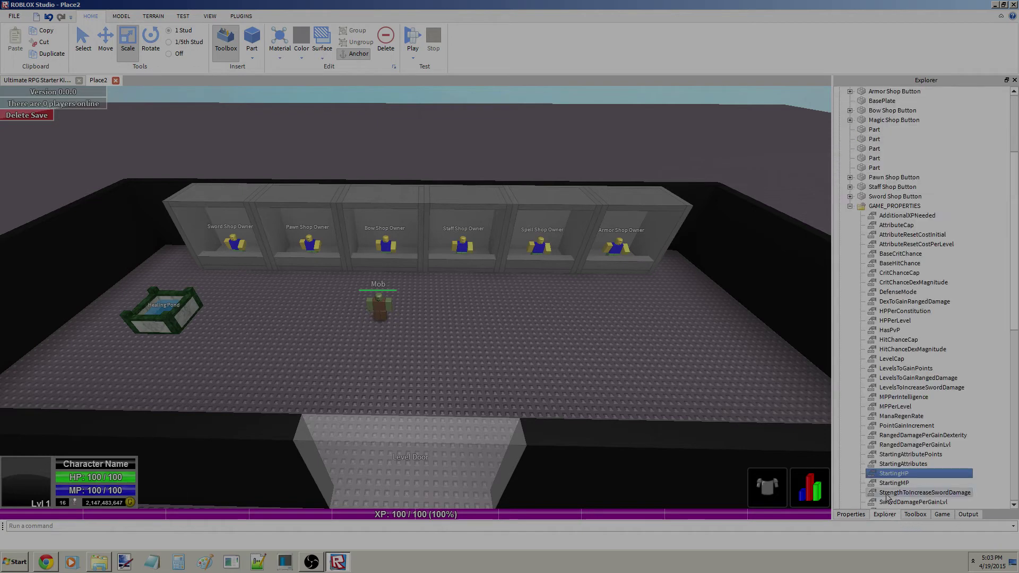
pyautogui.click(893, 483)
pyautogui.click(850, 514)
pyautogui.click(917, 162)
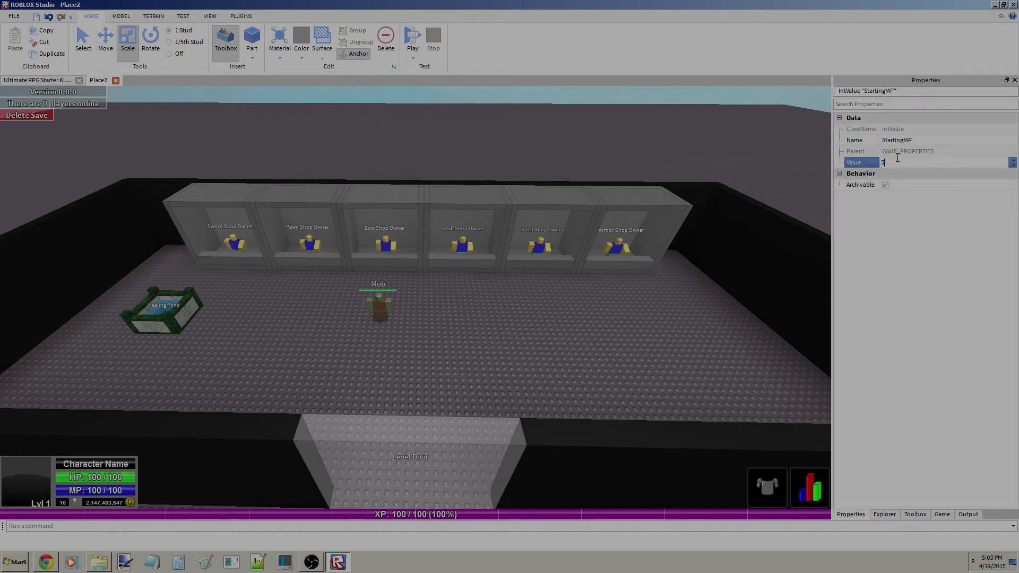
pyautogui.click(884, 514)
# Inspect the StrengthToIncreaseSwordDamage value.
pyautogui.click(924, 493)
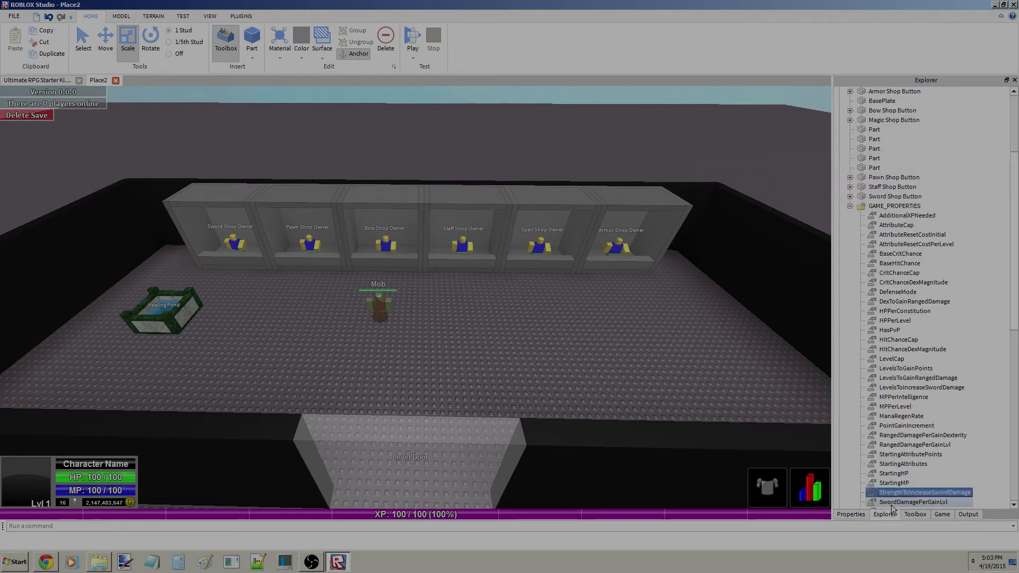
pyautogui.scroll(-3, 902, 456)
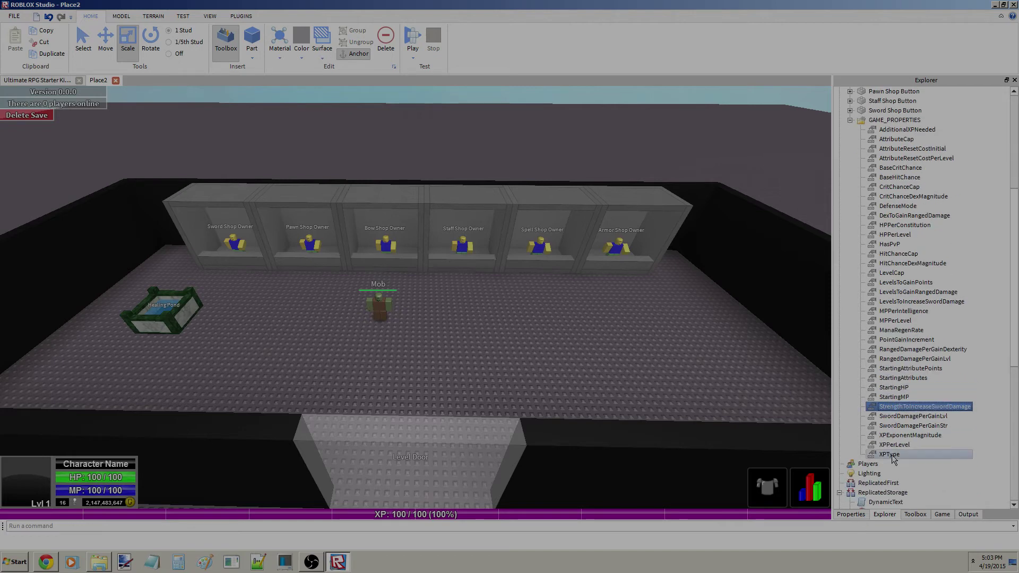
pyautogui.click(845, 514)
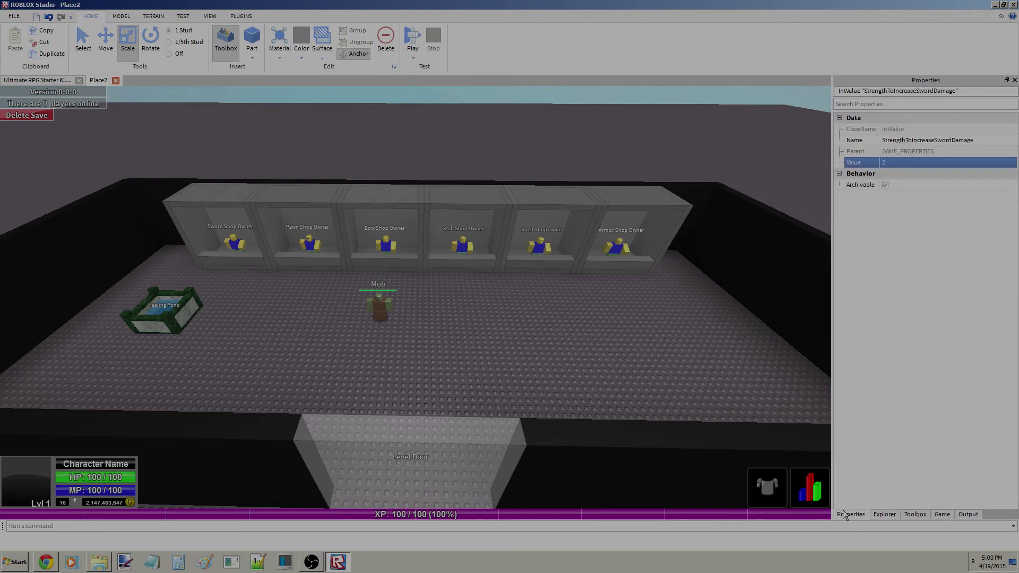
pyautogui.click(319, 567)
pyautogui.click(320, 567)
pyautogui.click(907, 162)
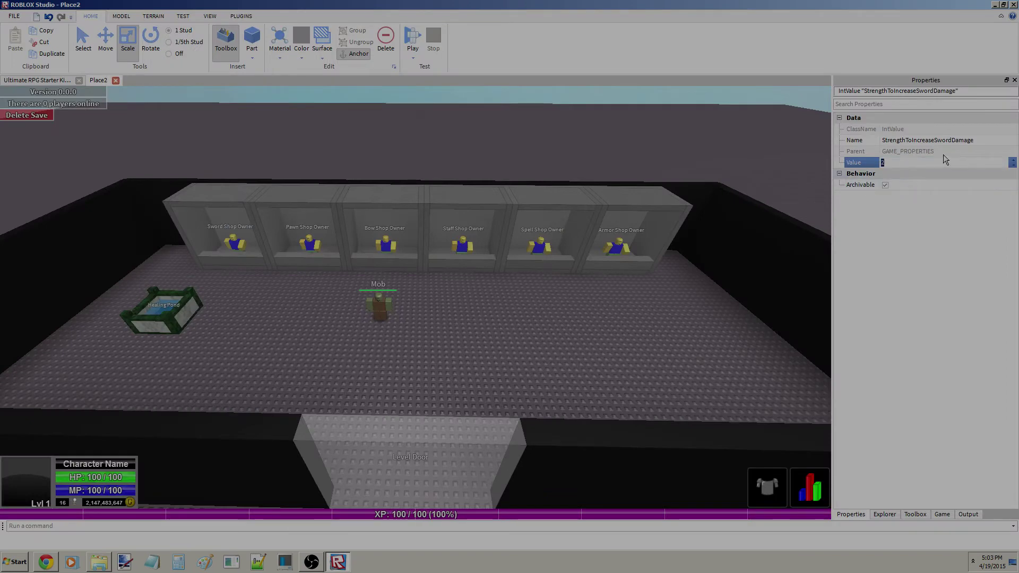
pyautogui.click(884, 514)
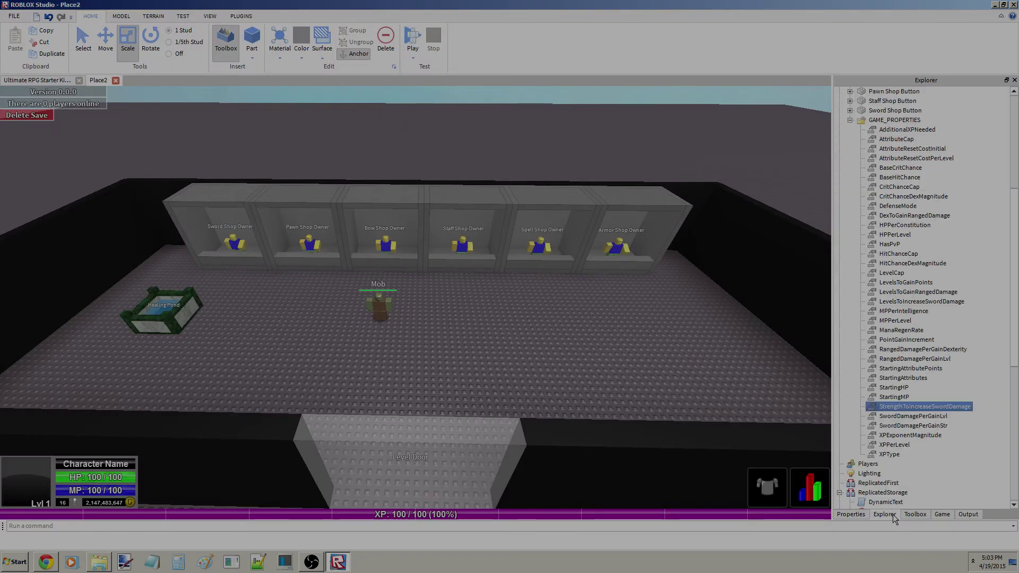
# Inspect the SwordDamagePerGainLvl and SwordDamagePerGainStr values.
pyautogui.click(912, 416)
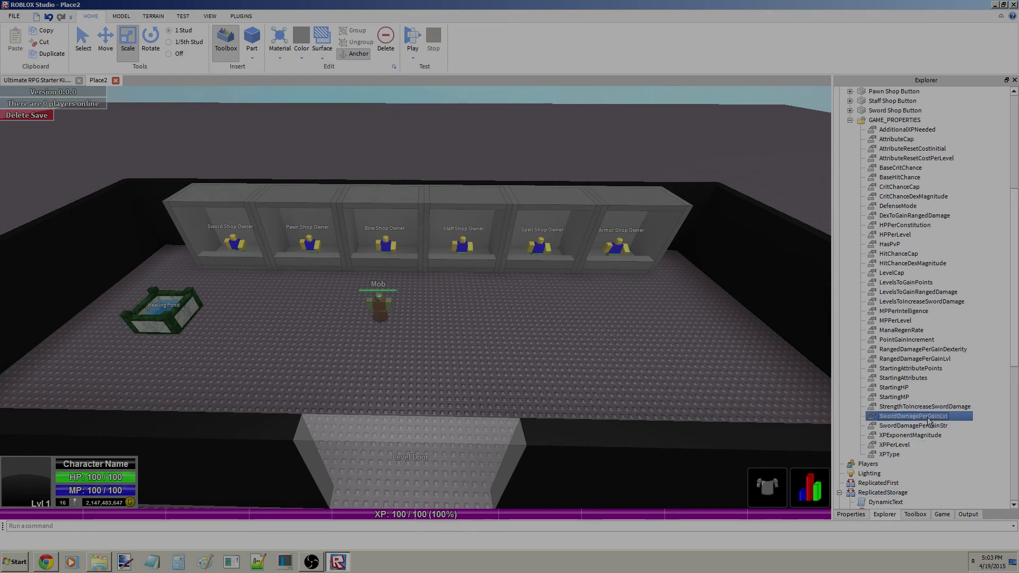
pyautogui.click(860, 527)
pyautogui.click(856, 516)
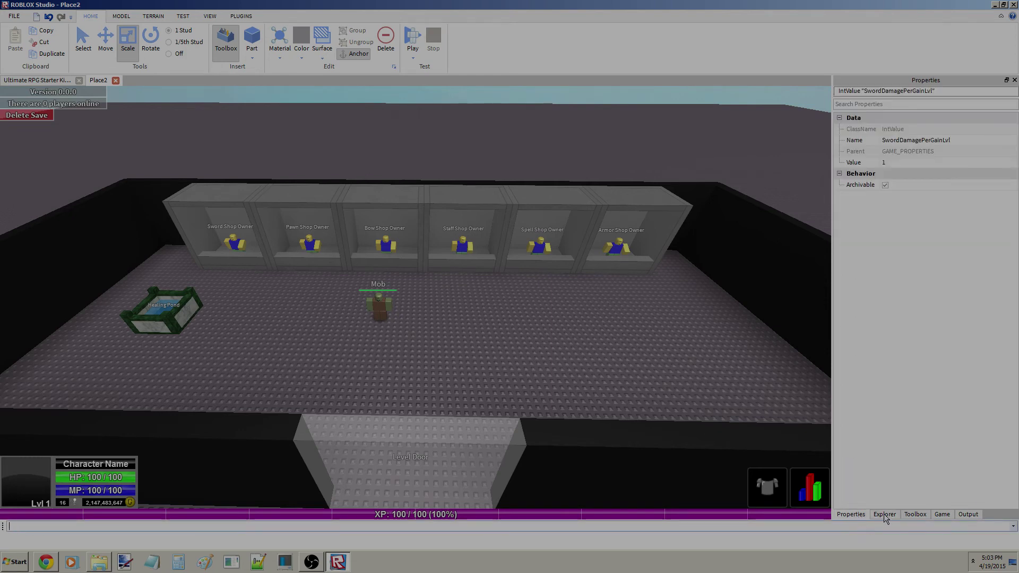
pyautogui.click(883, 514)
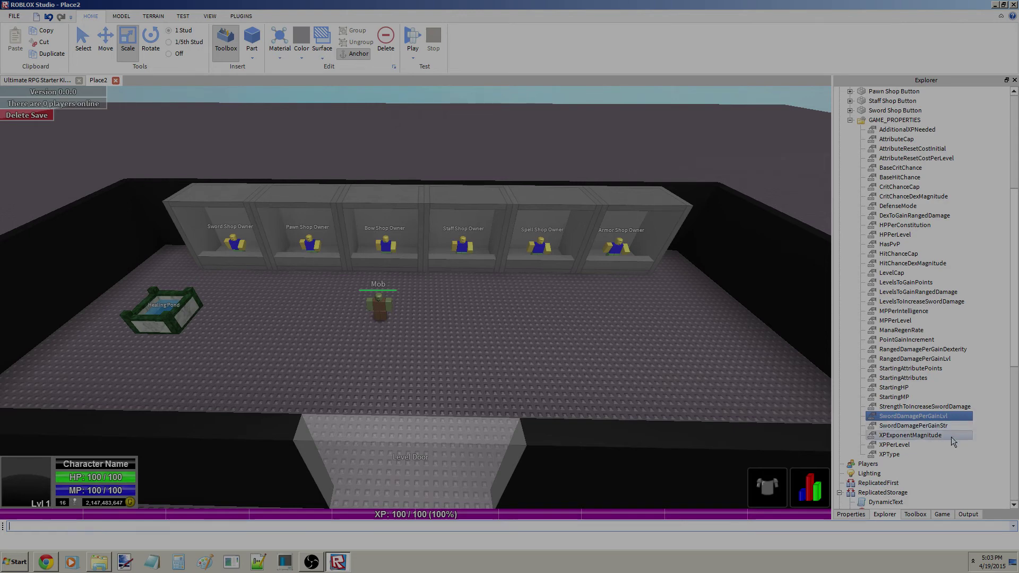
pyautogui.click(933, 426)
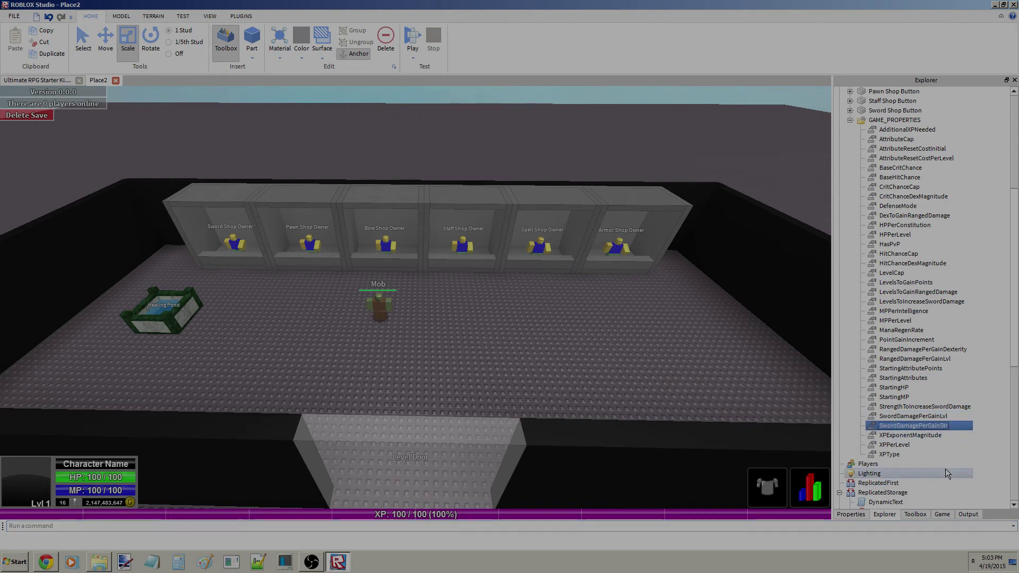
pyautogui.click(861, 516)
pyautogui.click(882, 515)
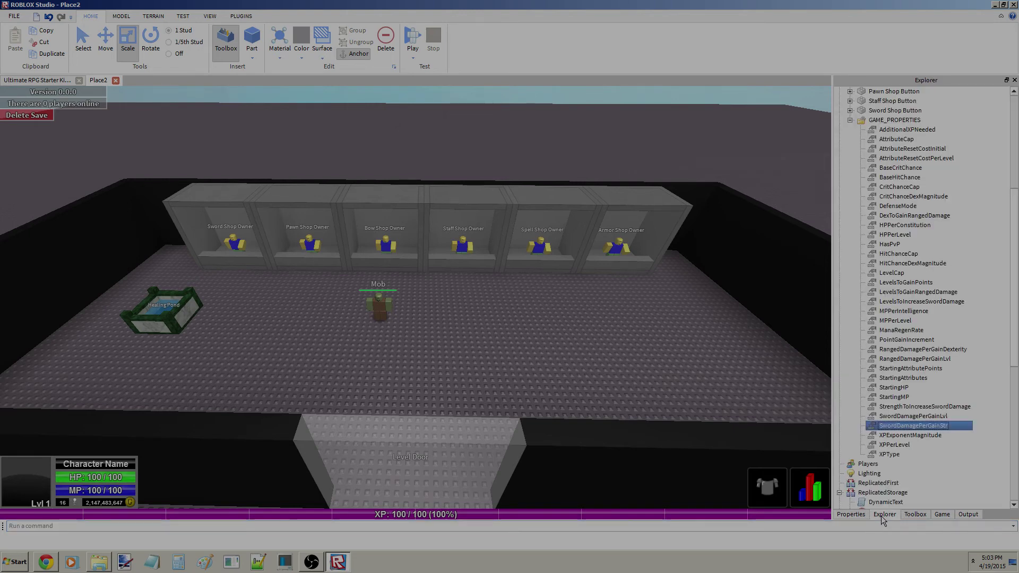
# Set XPExponentMagnitude to 200 after trying 400 and 600.
pyautogui.click(939, 436)
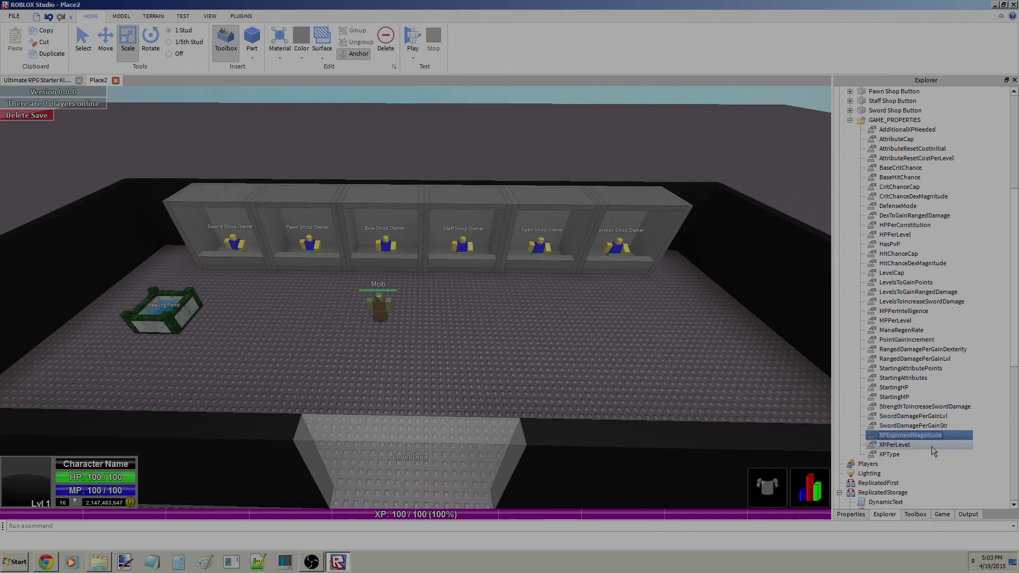
pyautogui.click(851, 515)
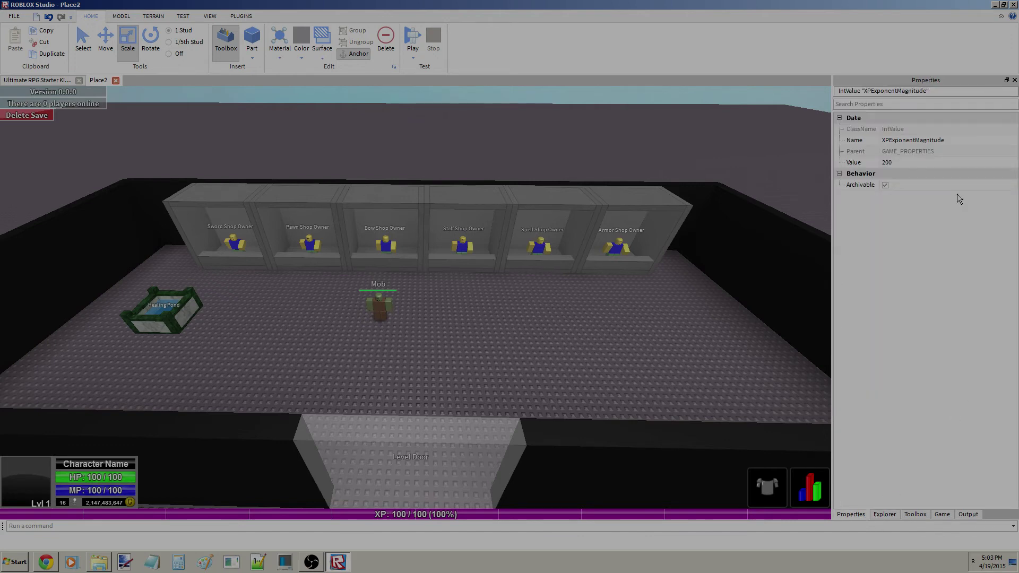
pyautogui.click(899, 162)
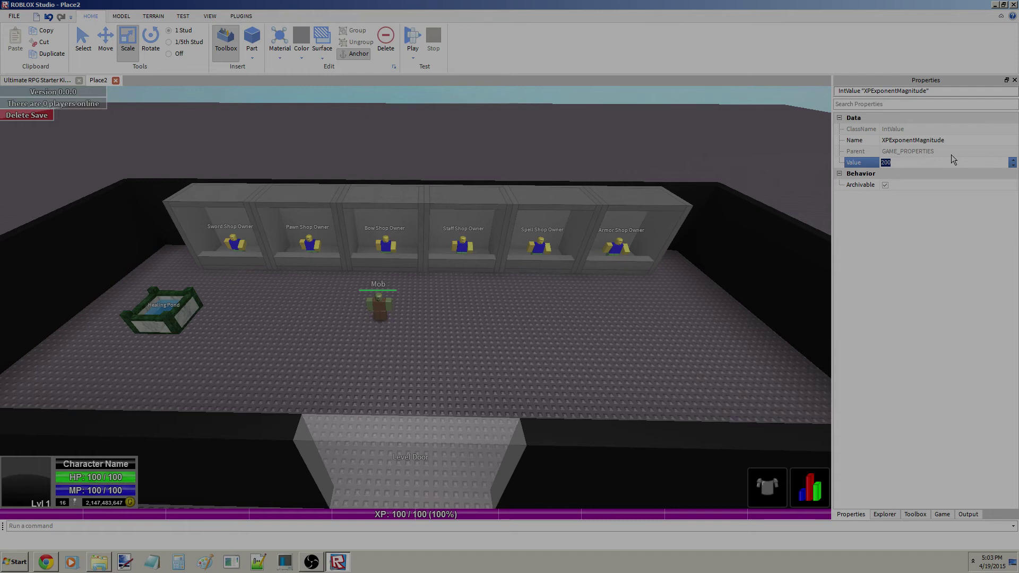
pyautogui.press('BackSpace')
pyautogui.write('400')
pyautogui.press('BackSpace')
pyautogui.press('BackSpace')
pyautogui.press('BackSpace')
pyautogui.write('400')
pyautogui.press('BackSpace')
pyautogui.press('BackSpace')
pyautogui.press('BackSpace')
pyautogui.write('600')
pyautogui.press('BackSpace')
pyautogui.press('BackSpace')
pyautogui.press('BackSpace')
pyautogui.write('200')
pyautogui.press('Return')
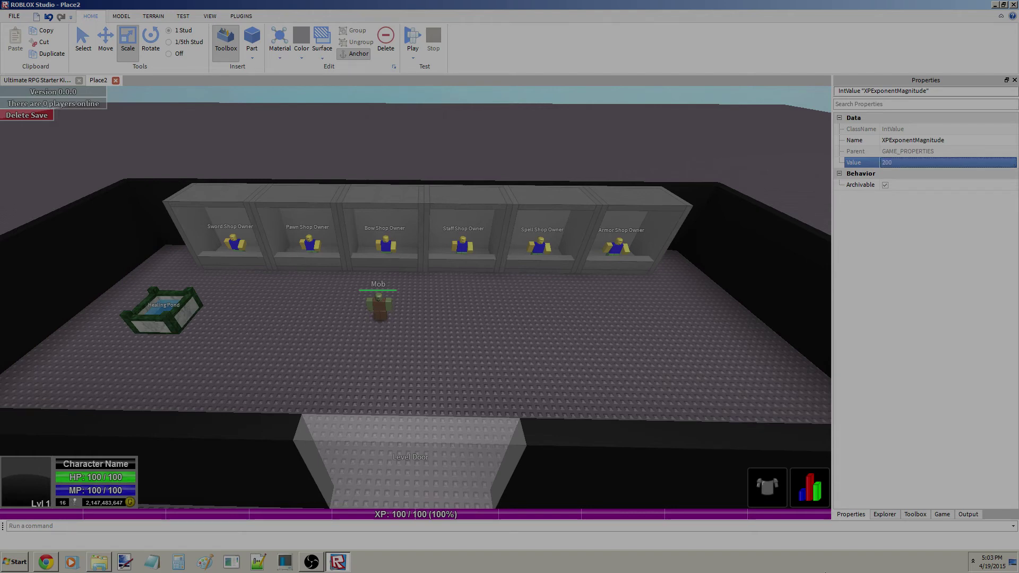
pyautogui.click(884, 515)
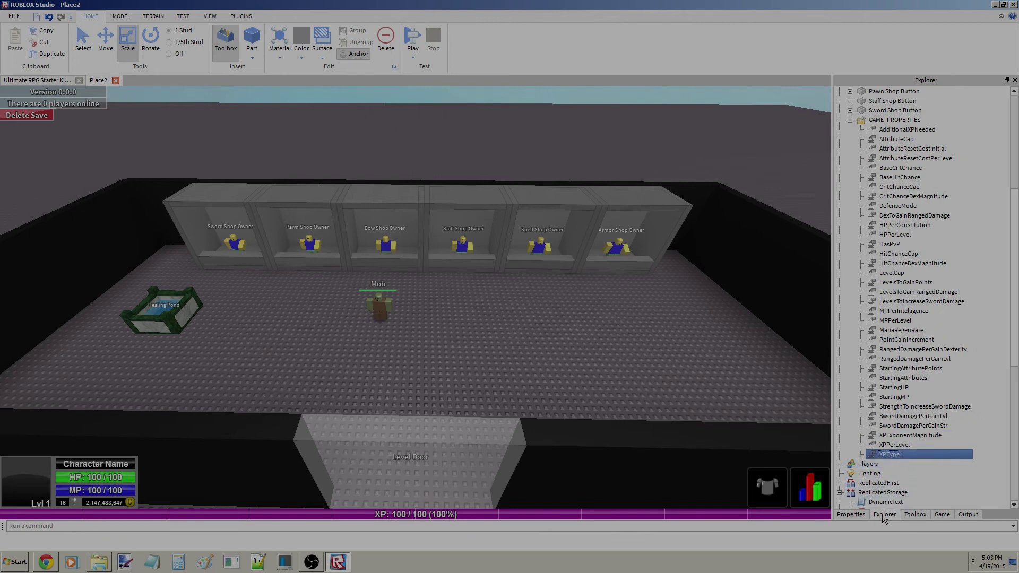
# Change the XPType value from Linear to Square.
pyautogui.click(865, 515)
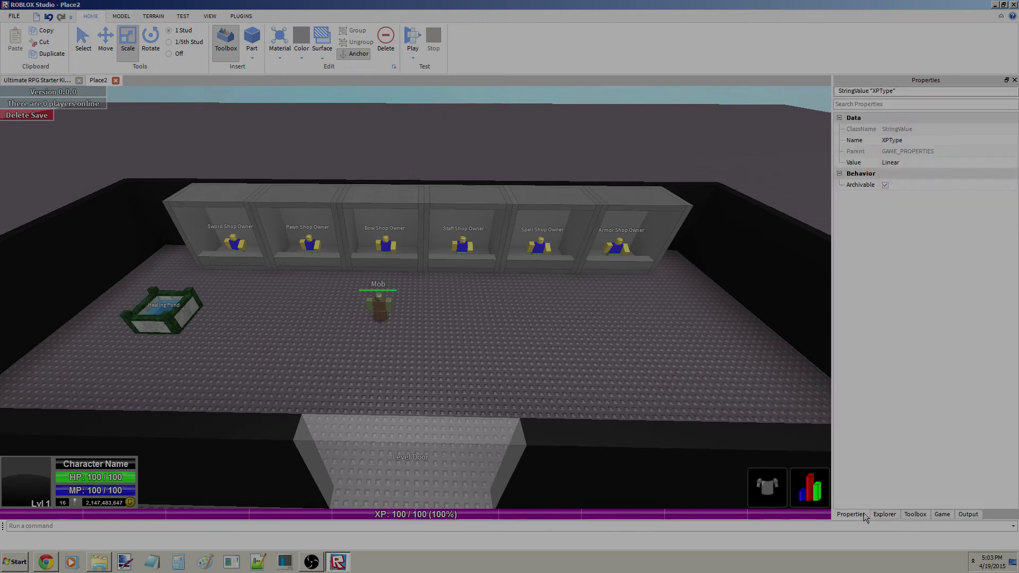
pyautogui.click(939, 165)
pyautogui.write('Square')
pyautogui.press('Return')
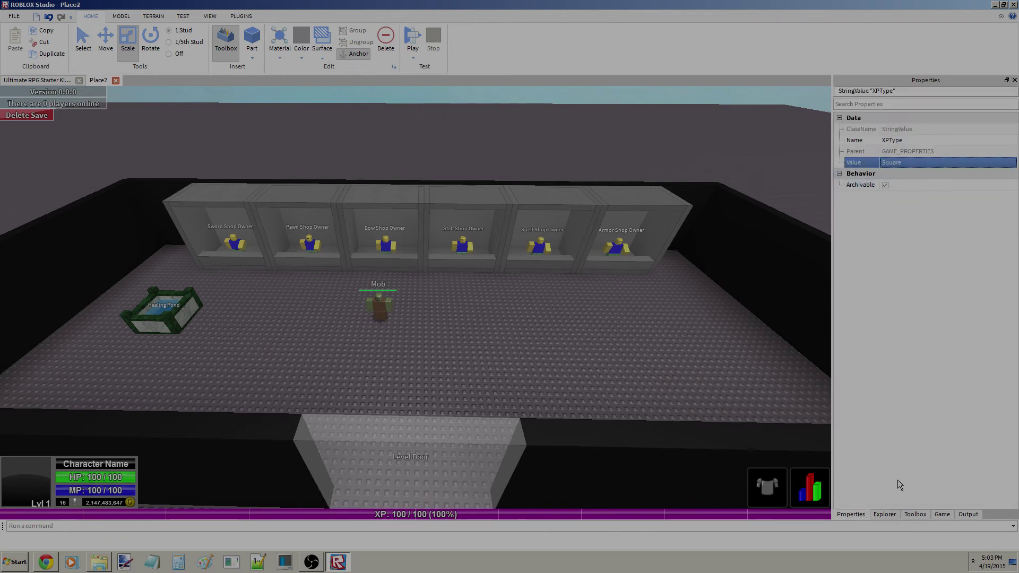
# Check that XPPerLevel reads 25, then clear the selection.
pyautogui.click(884, 515)
pyautogui.click(902, 446)
pyautogui.click(853, 515)
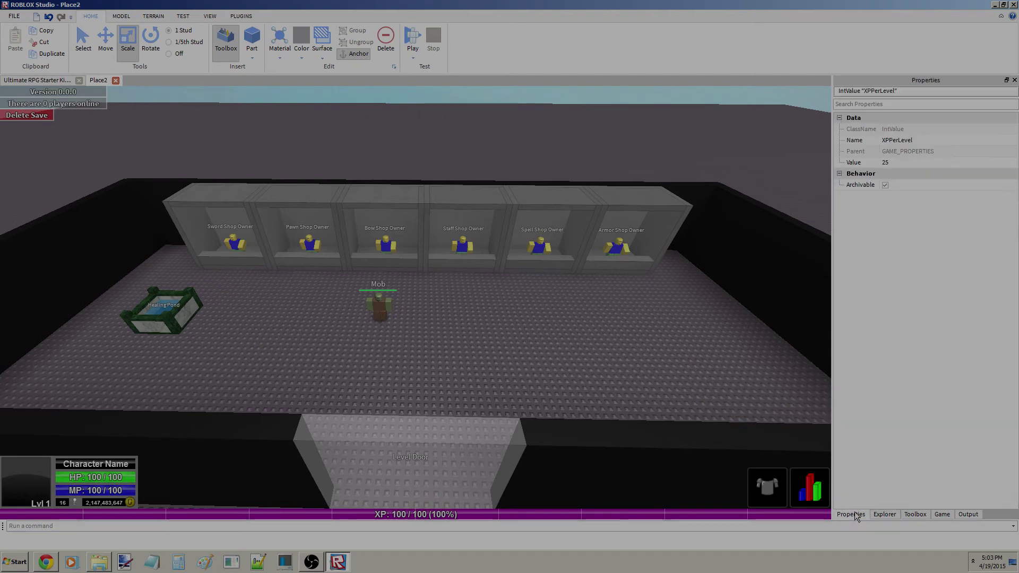
pyautogui.click(903, 162)
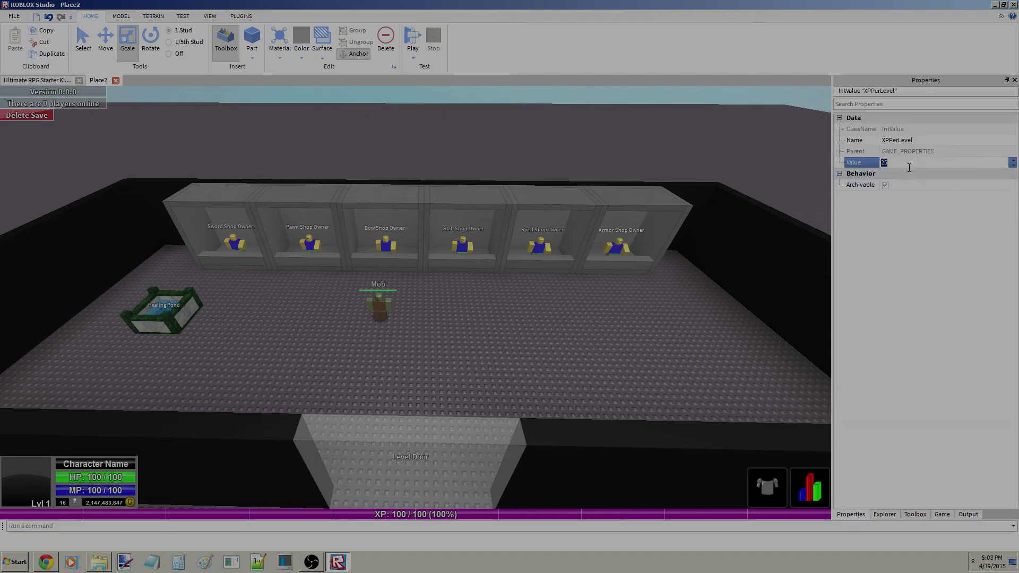
pyautogui.click(884, 514)
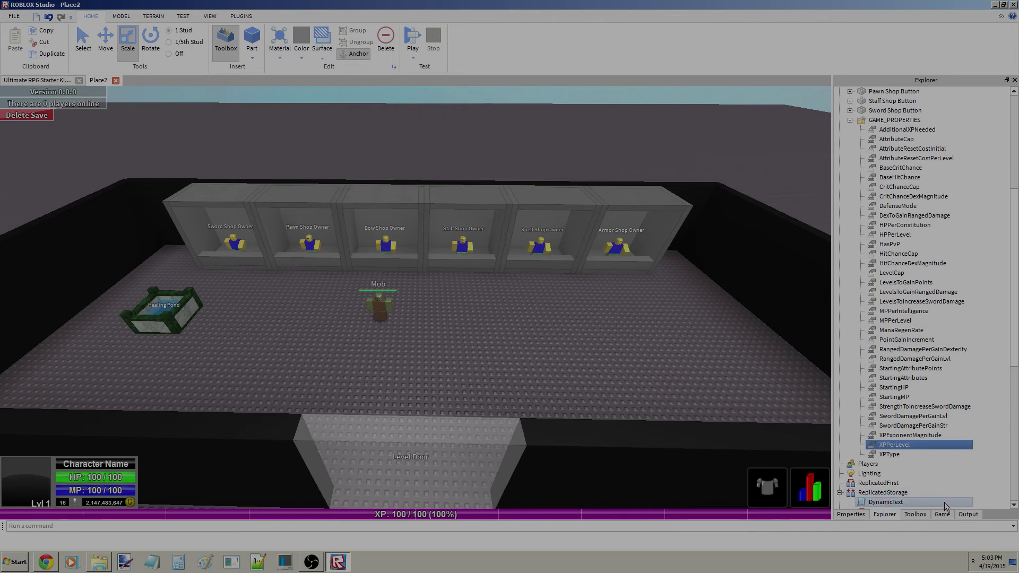
pyautogui.click(995, 478)
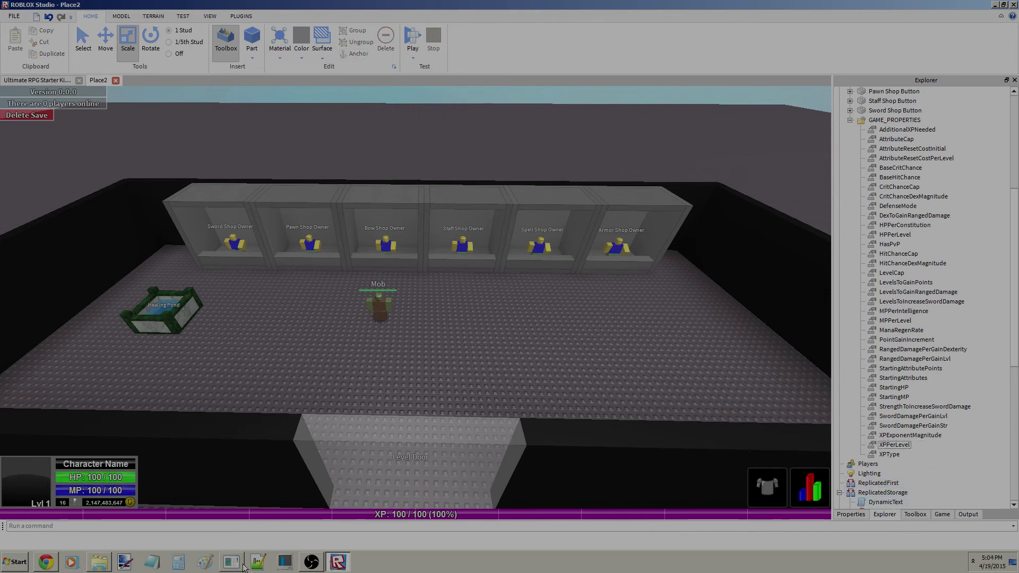
# In Notepad, start a LINEAR: note with additional xp = 100 and xp per level = 25.
pyautogui.click(152, 562)
pyautogui.write('SQUARE:')
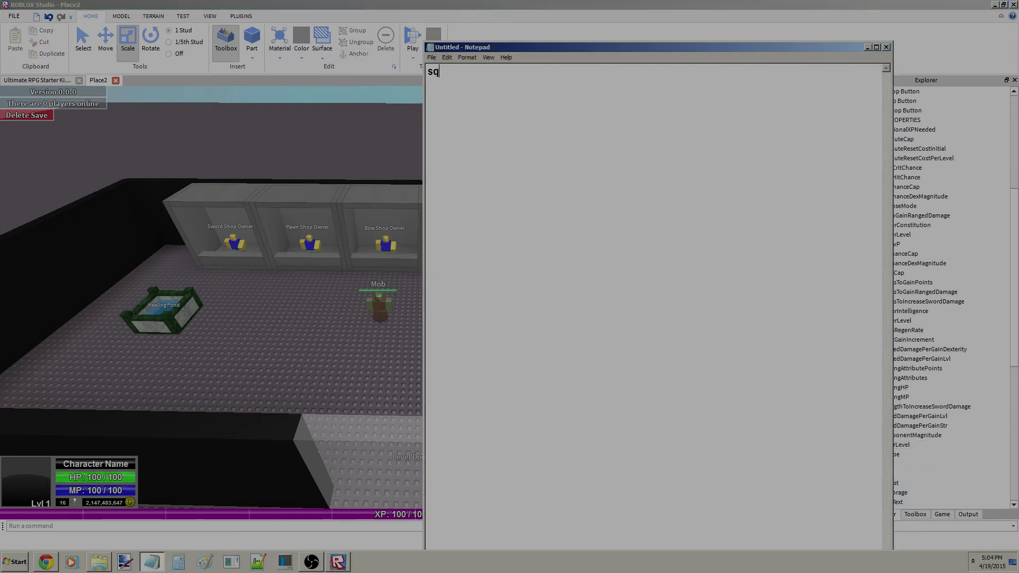
pyautogui.press('Return')
pyautogui.write('xpper')
pyautogui.press('BackSpace')
pyautogui.press('BackSpace')
pyautogui.press('BackSpace')
pyautogui.press('BackSpace')
pyautogui.press('BackSpace')
pyautogui.press('BackSpace')
pyautogui.press('BackSpace')
pyautogui.press('BackSpace')
pyautogui.press('BackSpace')
pyautogui.press('BackSpace')
pyautogui.press('BackSpace')
pyautogui.press('BackSpace')
pyautogui.press('BackSpace')
pyautogui.write('LINER')
pyautogui.write('R:')
pyautogui.press('Return')
pyautogui.press('Tab')
pyautogui.press('Down')
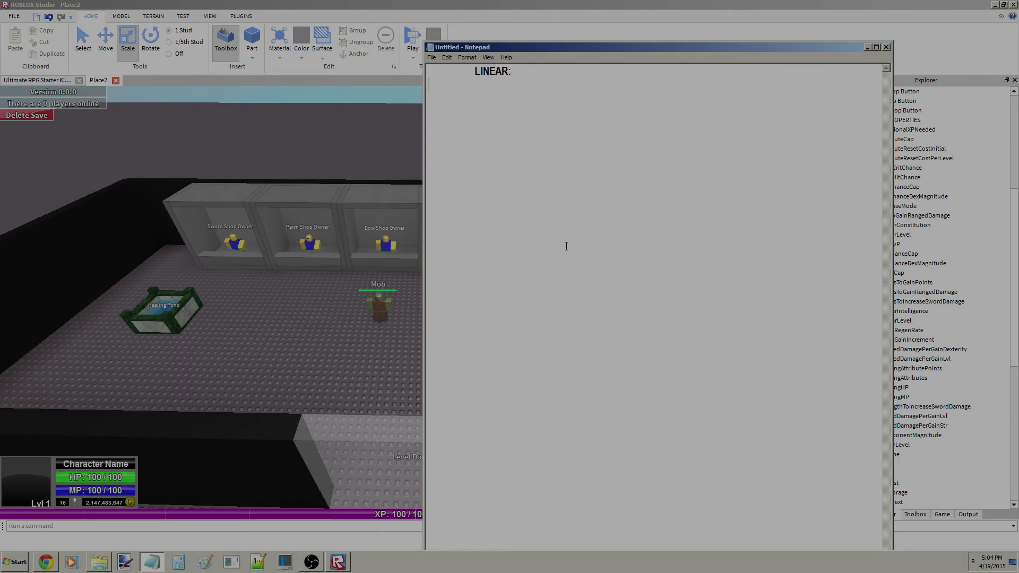
pyautogui.write('star')
pyautogui.press('BackSpace')
pyautogui.press('BackSpace')
pyautogui.press('BackSpace')
pyautogui.write('additional xp = 10')
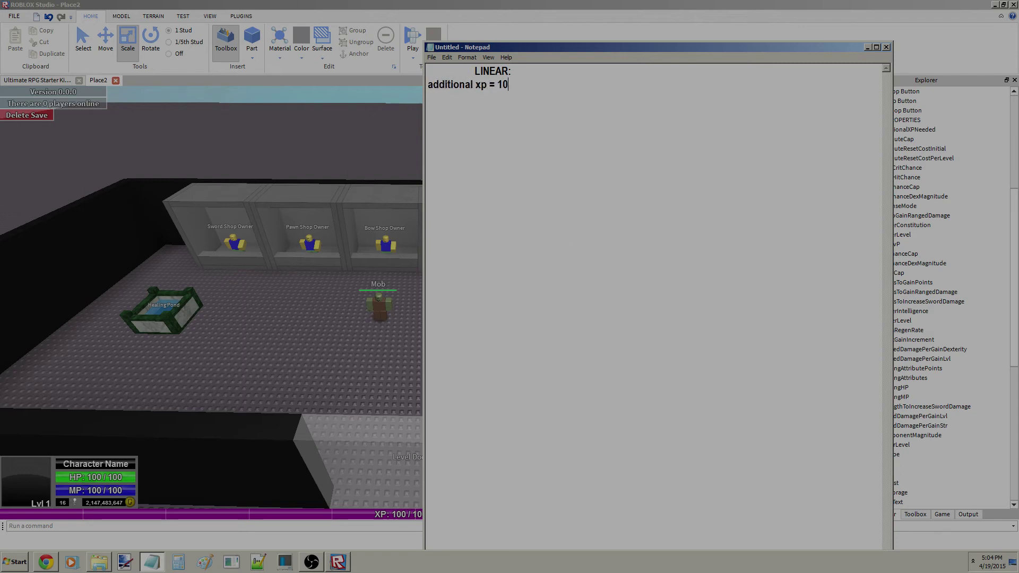
pyautogui.write('0 xp per level = 25')
pyautogui.press('Return')
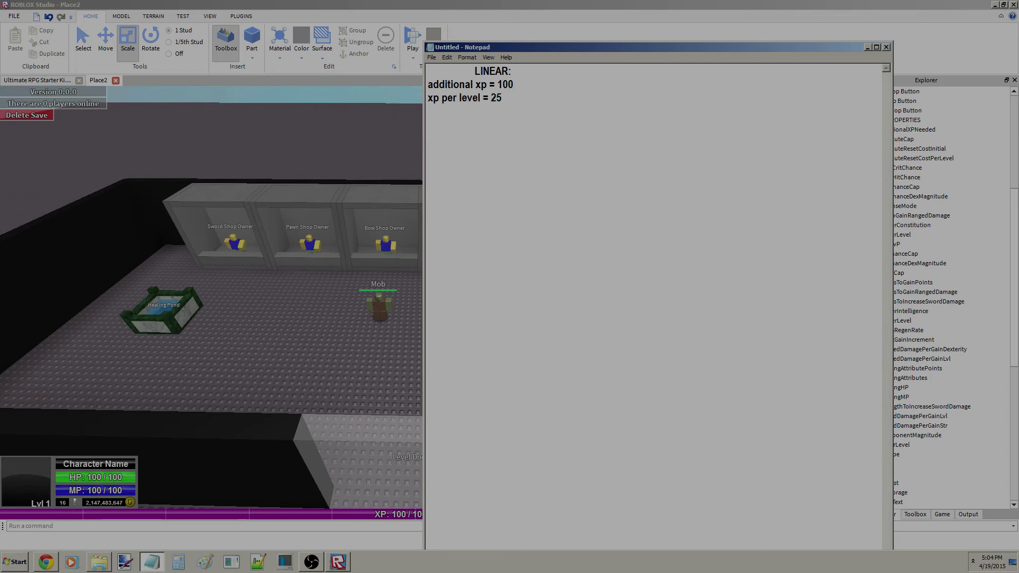
# List linear level totals from level 1: 125 to level 16: 500, then select all.
pyautogui.write('level 1: 125')
pyautogui.press('Return')
pyautogui.write('level 2: 150 ')
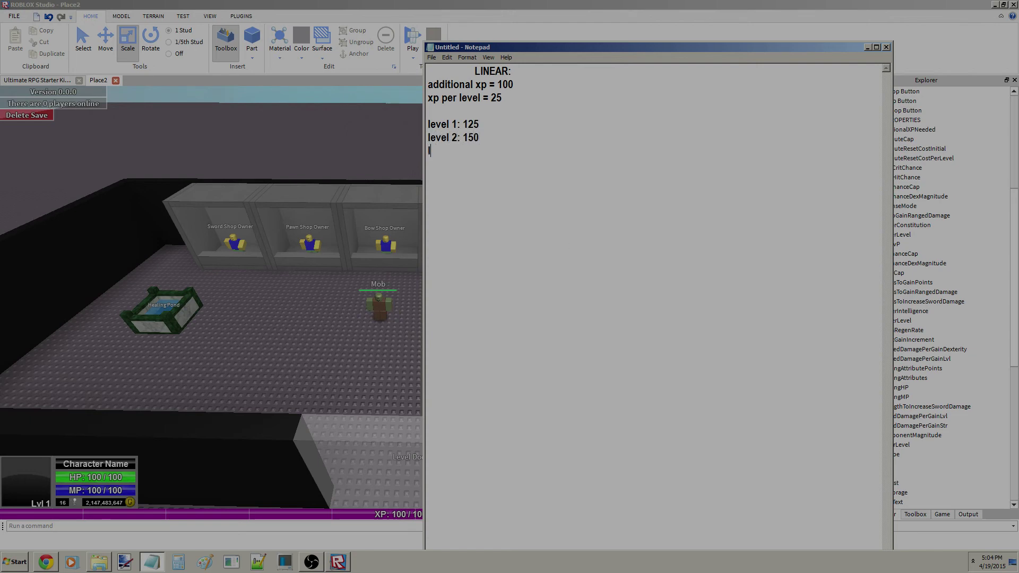
pyautogui.write('level 3: 175')
pyautogui.press('Return')
pyautogui.write('level 4: 200')
pyautogui.press('Return')
pyautogui.write('l')
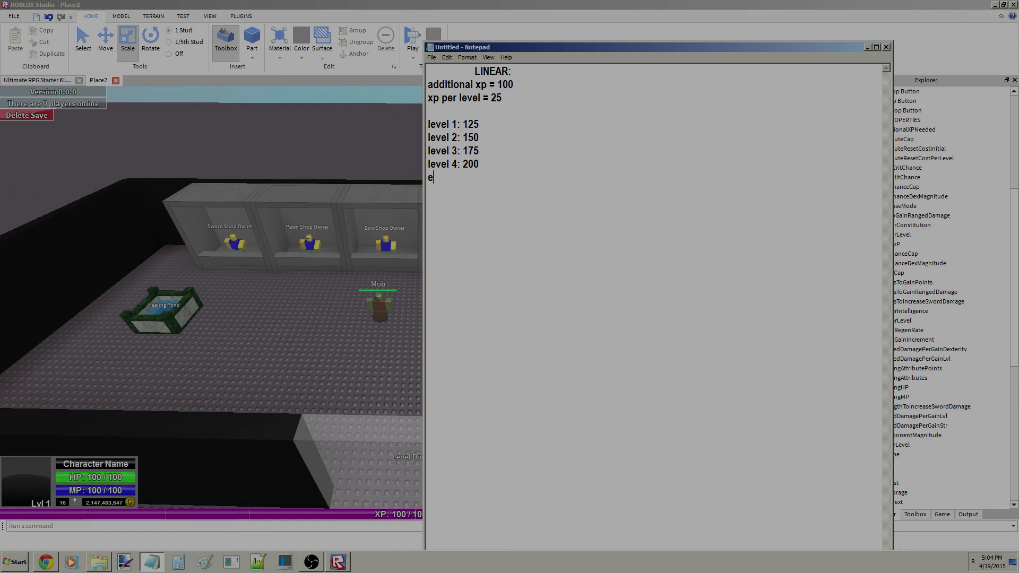
pyautogui.press('BackSpace')
pyautogui.write('level 8: 300')
pyautogui.press('Return')
pyautogui.write('level 12: 400')
pyautogui.press('Return')
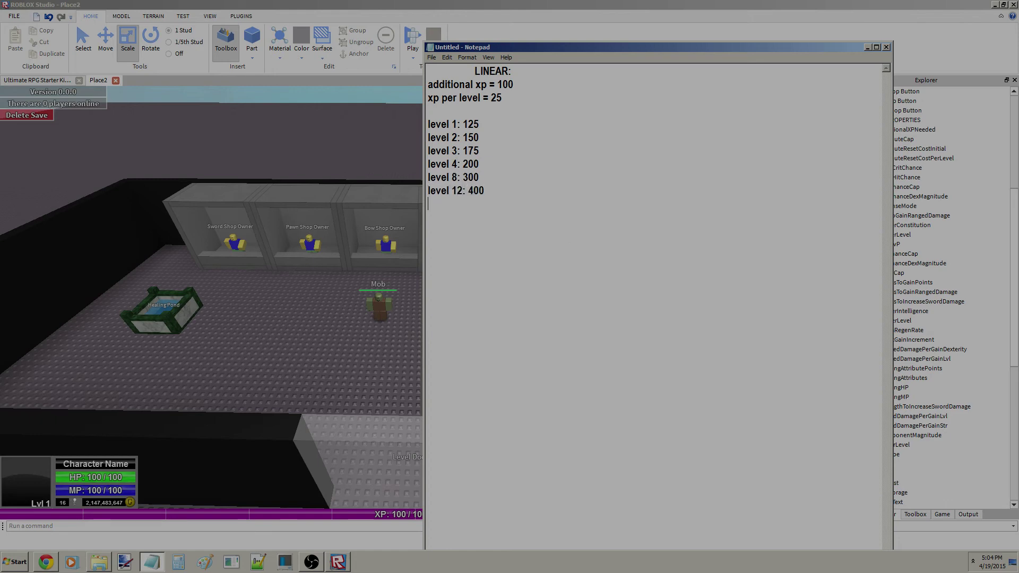
pyautogui.write('level 16: 500')
pyautogui.hotkey('ctrl', 'a')
# Replace the notes with a SQUARE: heading, Additional XP: 100 and XP per level: 10.
pyautogui.press('BackSpace')
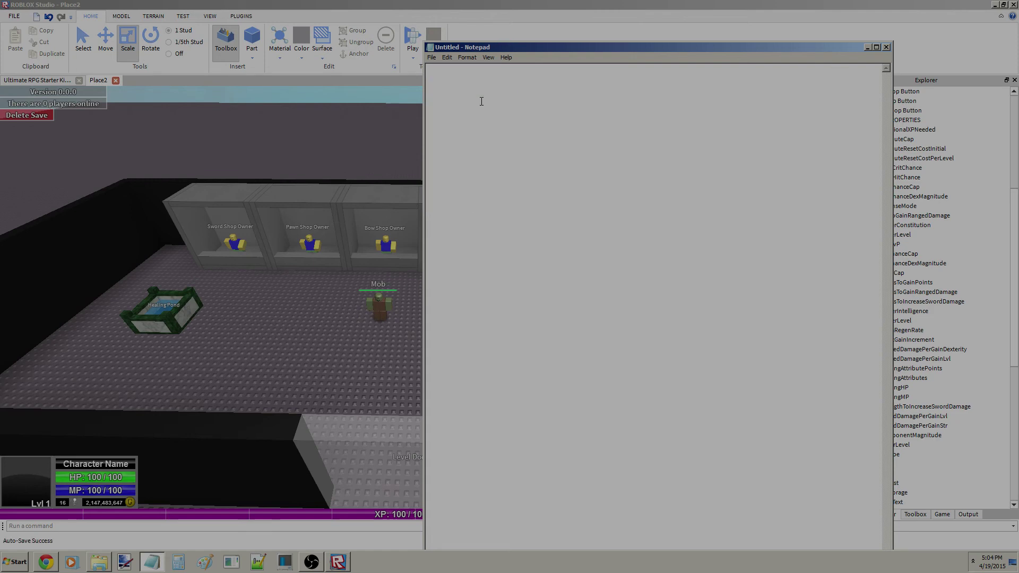
pyautogui.write('SQUARE:')
pyautogui.press('Return')
pyautogui.write('Additio')
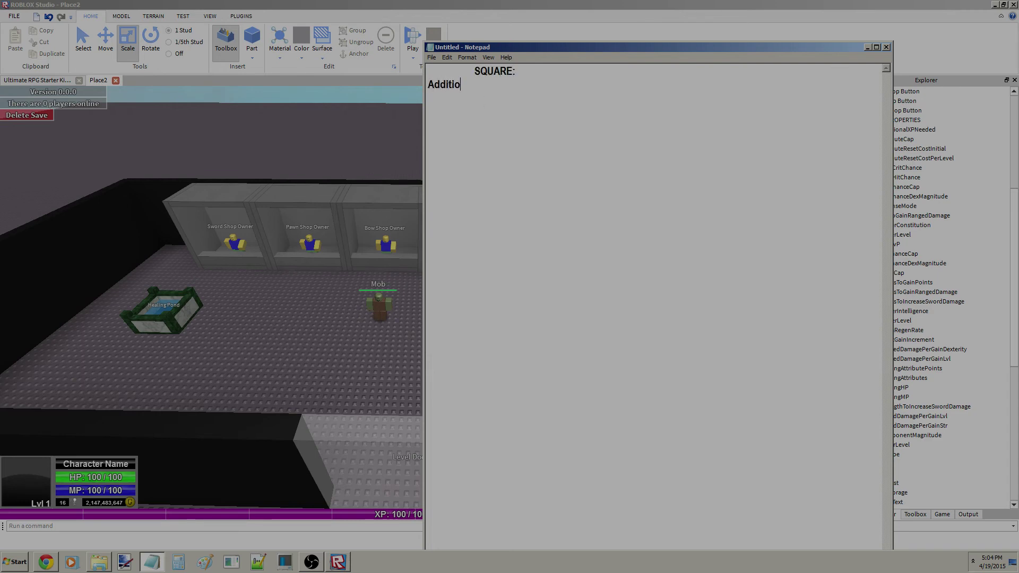
pyautogui.write('nal XP: 30')
pyautogui.press('BackSpace')
pyautogui.press('BackSpace')
pyautogui.write('20')
pyautogui.press('Return')
pyautogui.write('Additio')
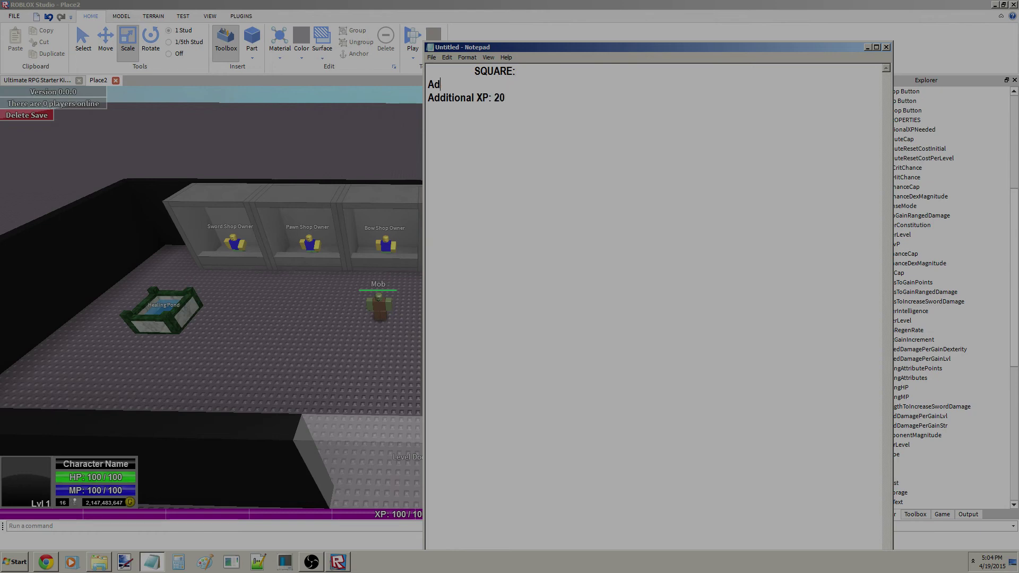
pyautogui.press('BackSpace')
pyautogui.press('BackSpace')
pyautogui.press('BackSpace')
pyautogui.press('BackSpace')
pyautogui.press('BackSpace')
pyautogui.press('BackSpace')
pyautogui.press('BackSpace')
pyautogui.press('BackSpace')
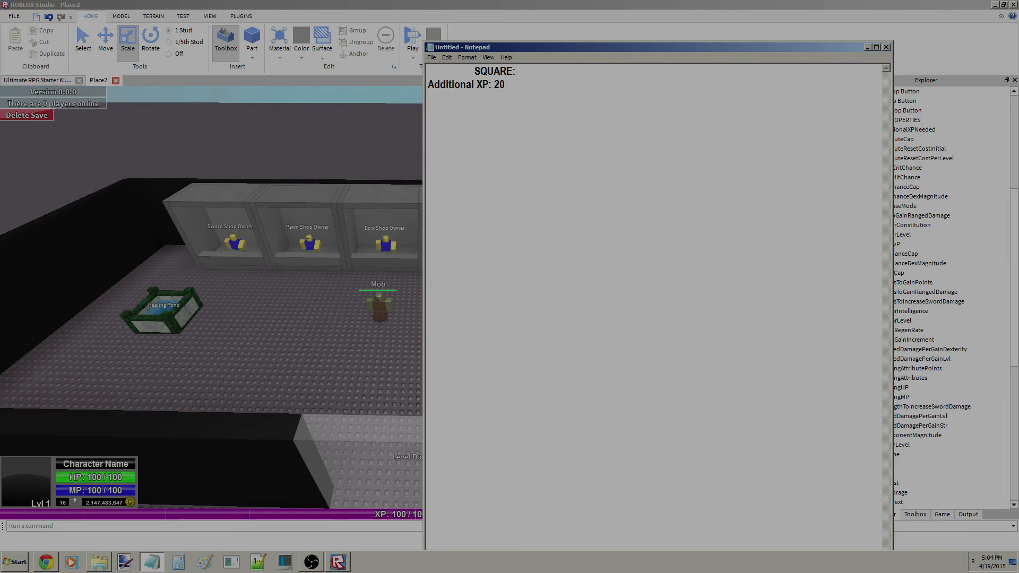
pyautogui.write('XP per level: 10')
pyautogui.press('Right')
pyautogui.press('Right')
pyautogui.press('Right')
pyautogui.press('Right')
pyautogui.press('Right')
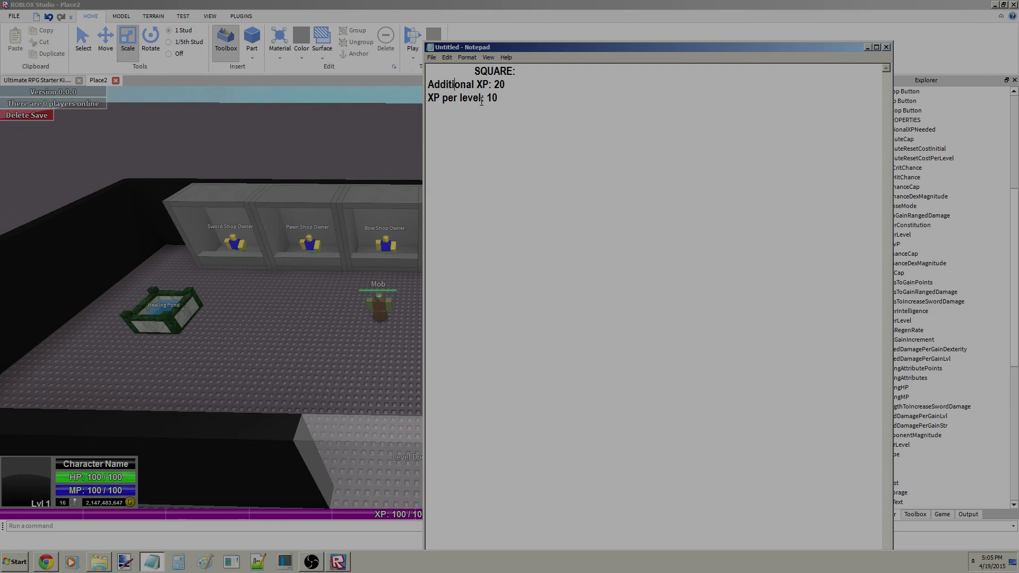
pyautogui.press('Delete')
pyautogui.write('10')
pyautogui.press('Down')
# List square level totals: level 1: 110, 2: 140, 3: 190, 4: 260, 5: 350.
pyautogui.write('level 1: 110')
pyautogui.press('Return')
pyautogui.write('level 2: ')
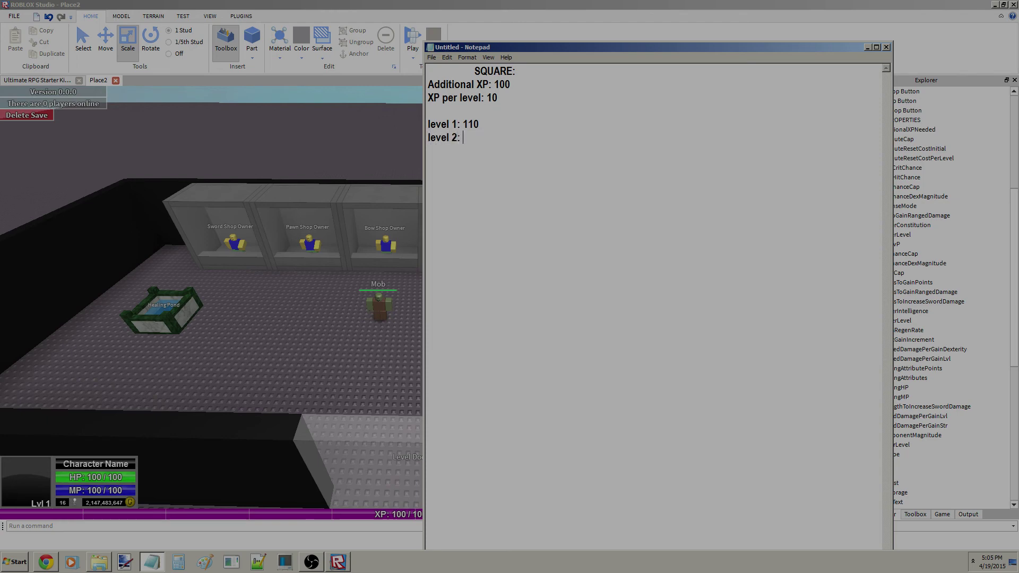
pyautogui.write('140')
pyautogui.press('Return')
pyautogui.write('level 3: 190')
pyautogui.press('Return')
pyautogui.write('level ')
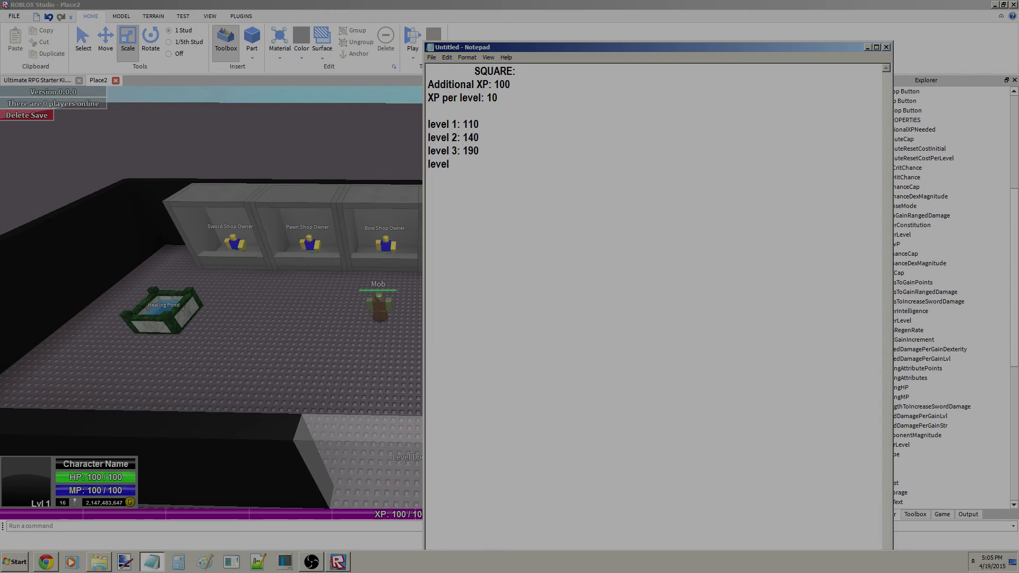
pyautogui.write('4')
pyautogui.write(': 260')
pyautogui.write('level 5:')
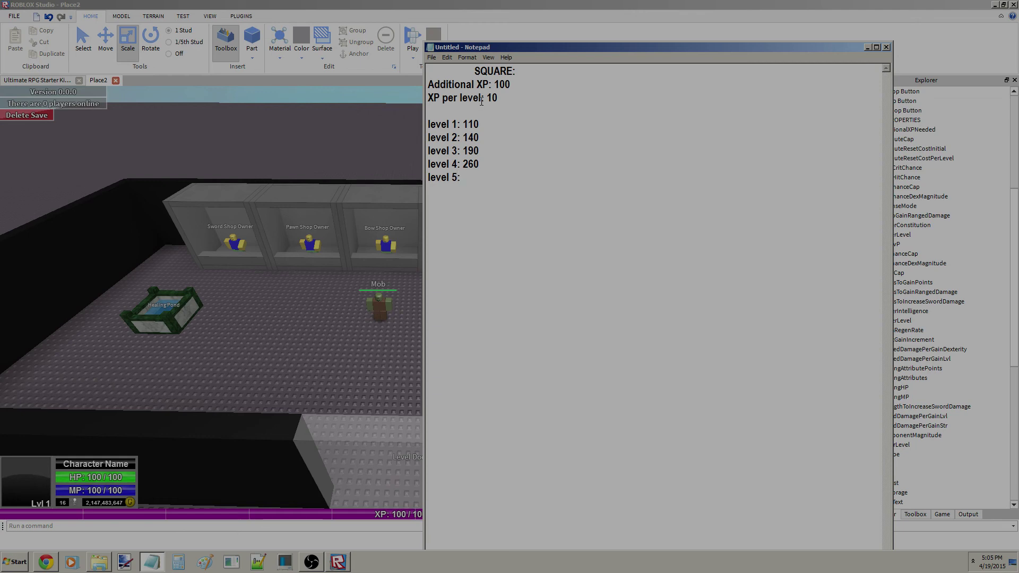
pyautogui.write(' 38')
pyautogui.write('50')
# Replace the square notes with an 'EXPONENTAL:' heading.
pyautogui.hotkey('ctrl', 'a')
pyautogui.press('Delete')
pyautogui.write('EX')
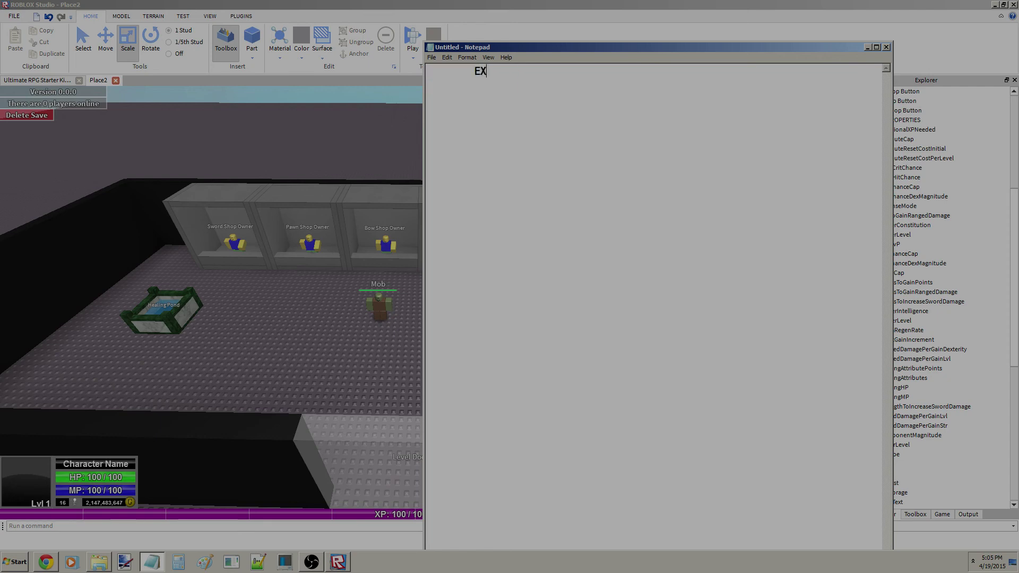
pyautogui.write('PONENTAL:')
pyautogui.press('Return')
# Write the start of the next-level formula using currentXPtoNextLevel.
pyautogui.write('XP')
pyautogui.press('BackSpace')
pyautogui.write('next_')
pyautogui.press('BackSpace')
pyautogui.write('level = ')
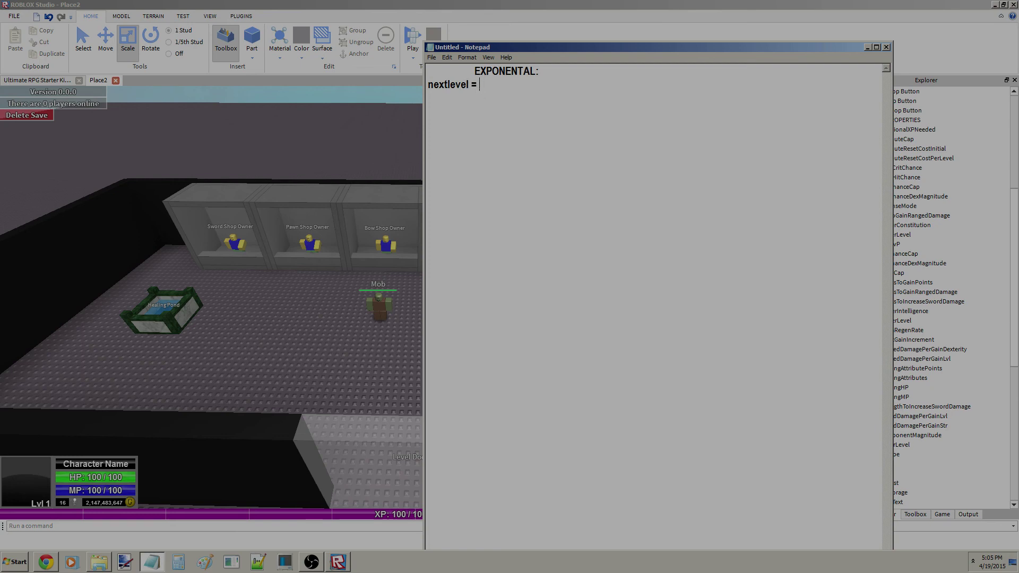
pyautogui.write('()')
pyautogui.write('currentXP')
pyautogui.write('toNextLevel')
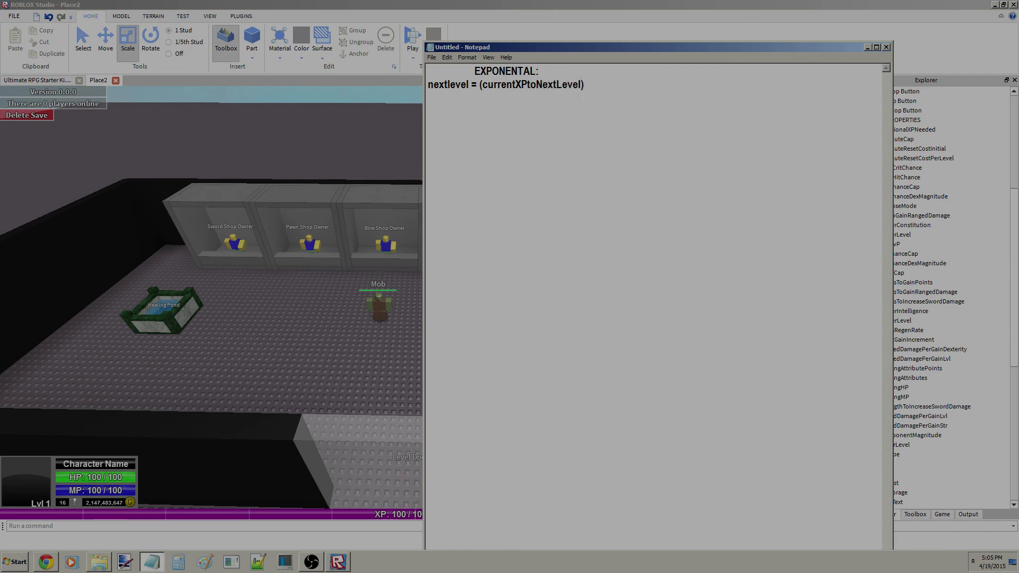
pyautogui.write(' ^ 2')
pyautogui.press('BackSpace')
pyautogui.write('()')
# Finish the formula with XPExponentMagnitude/100 as the exponent, then clear the page.
pyautogui.moveTo(606, 47); pyautogui.dragTo(518, 60)
pyautogui.write('XP')
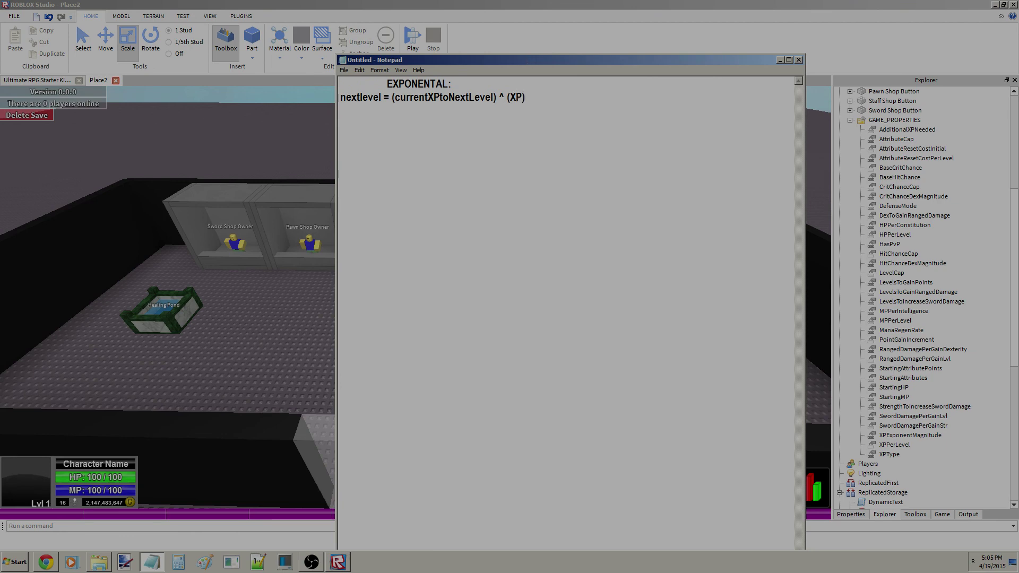
pyautogui.write('ExponentMagni')
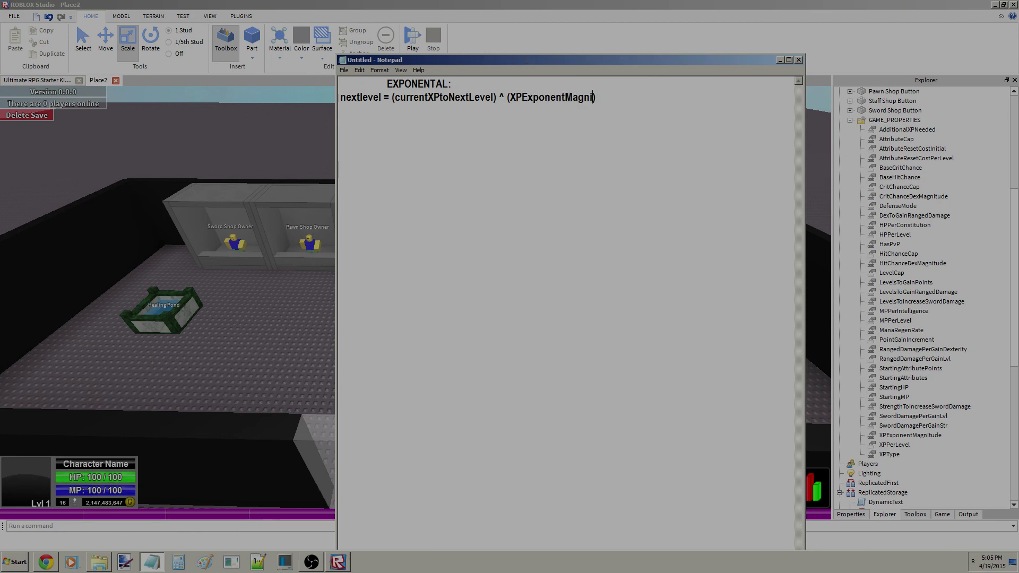
pyautogui.write('tude/100')
pyautogui.hotkey('ctrl', 'a')
pyautogui.hotkey('ctrl', 'x')
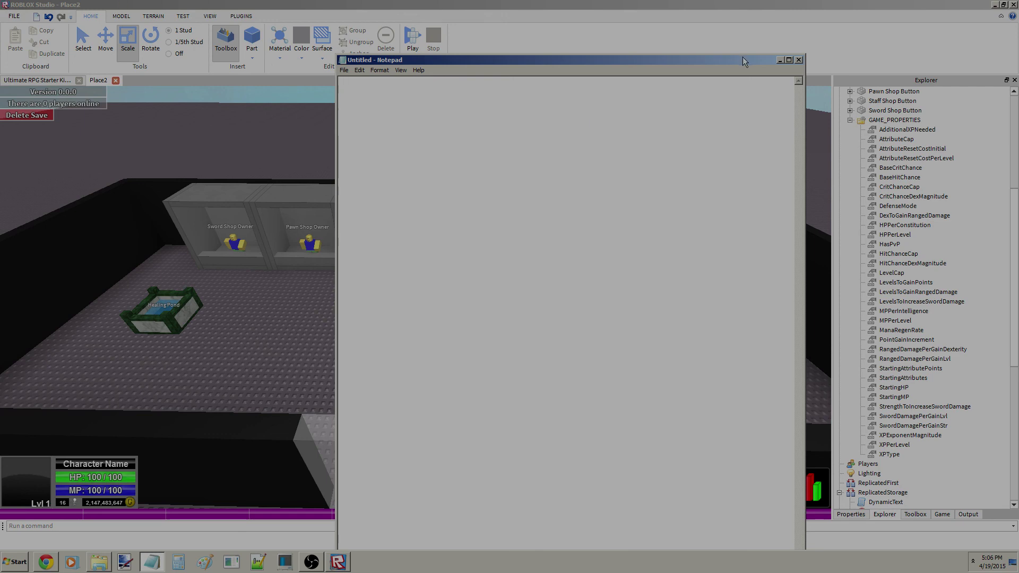
# With the notes closed, move the Mob to the floor centre beside the Level Door wall.
pyautogui.click(799, 59)
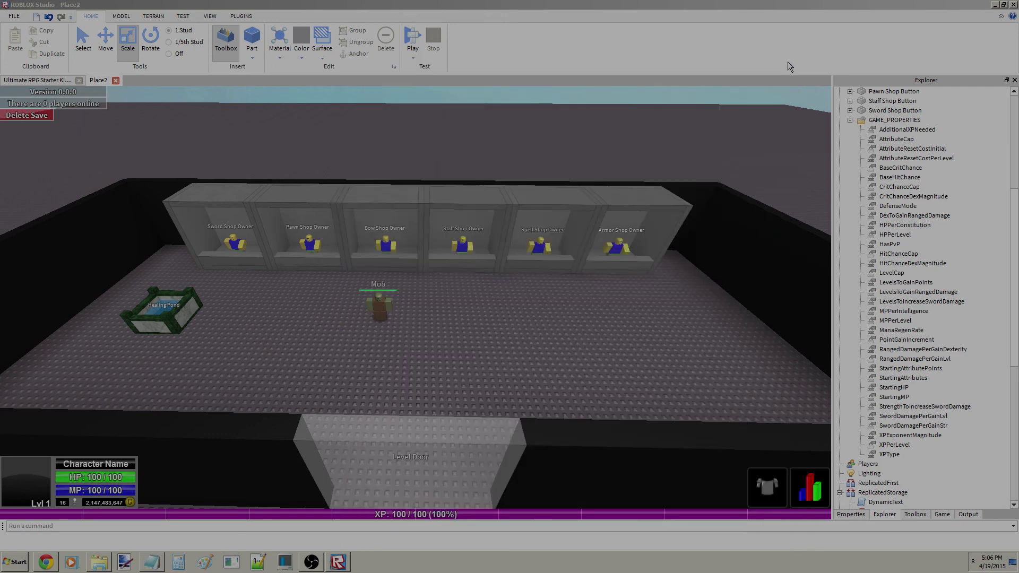
pyautogui.moveTo(619, 139)
pyautogui.mouseDown(button='right')
pyautogui.moveTo(616, 192)
pyautogui.moveTo(626, 199)
pyautogui.mouseUp(button='right')
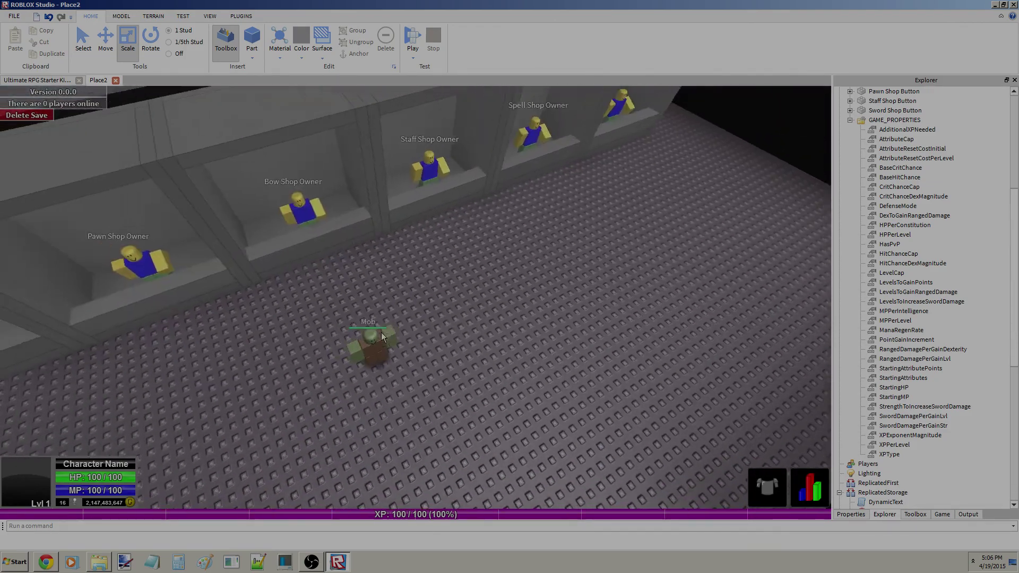
pyautogui.click(405, 332)
pyautogui.moveTo(406, 333); pyautogui.dragTo(358, 147)
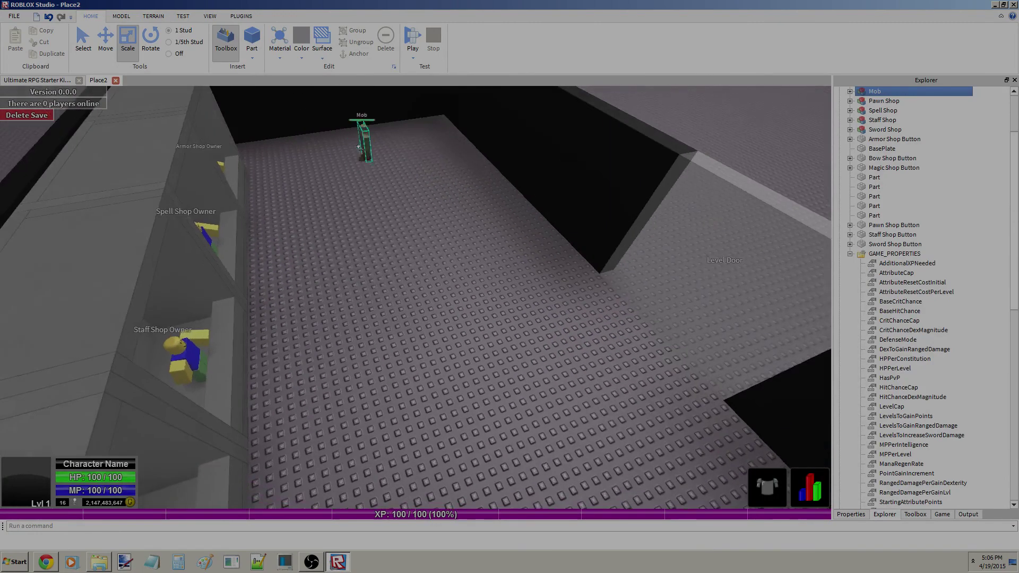
pyautogui.moveTo(367, 142); pyautogui.dragTo(283, 260, button='right')
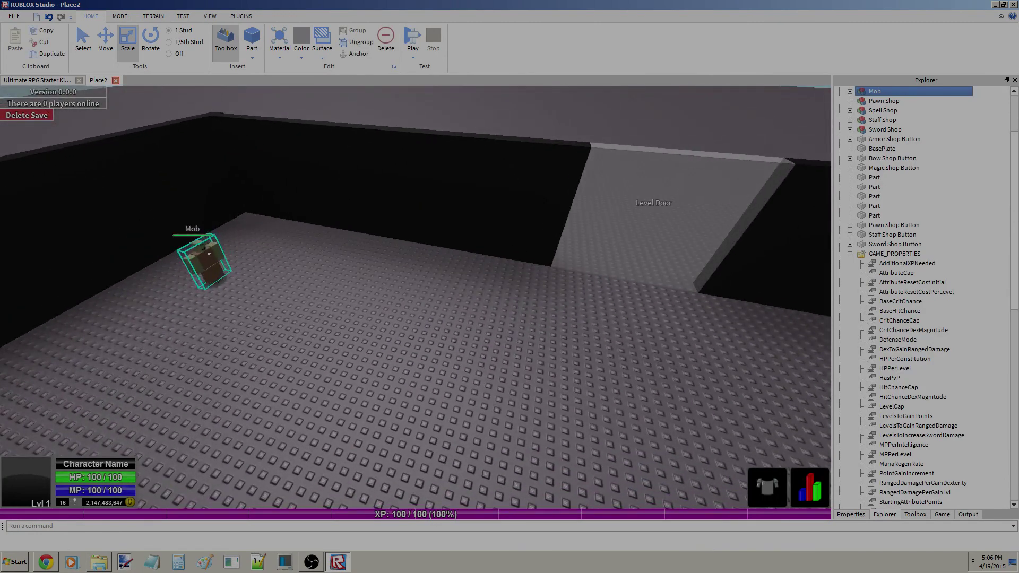
pyautogui.moveTo(209, 254); pyautogui.dragTo(436, 266)
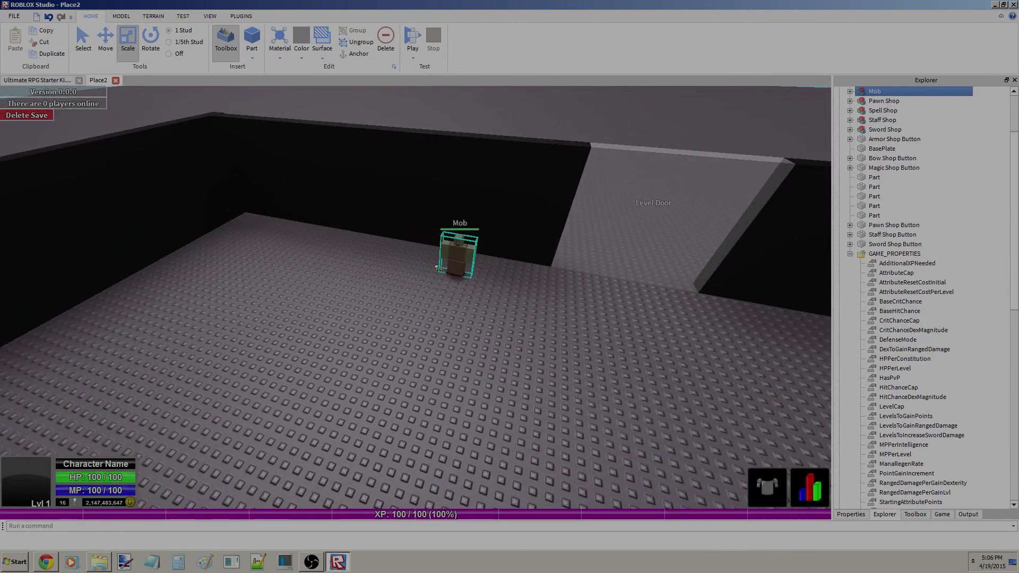
# Deselect the Mob and zoom out to view the whole walled arena.
pyautogui.click(312, 562)
pyautogui.click(338, 561)
pyautogui.click(546, 301)
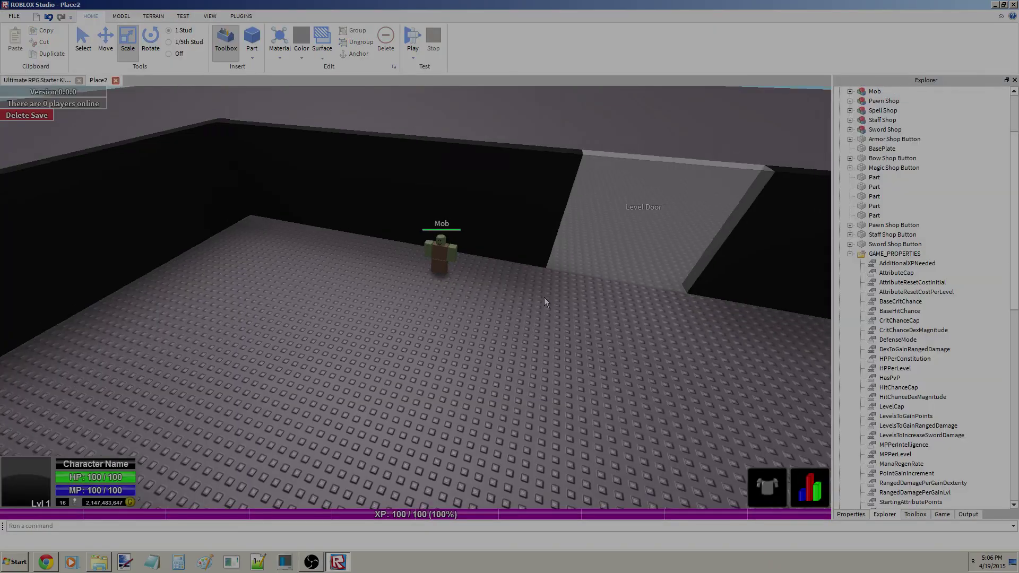
pyautogui.scroll(-10, 508, 287)
pyautogui.scroll(10, 365, 389)
pyautogui.scroll(-10, 365, 389)
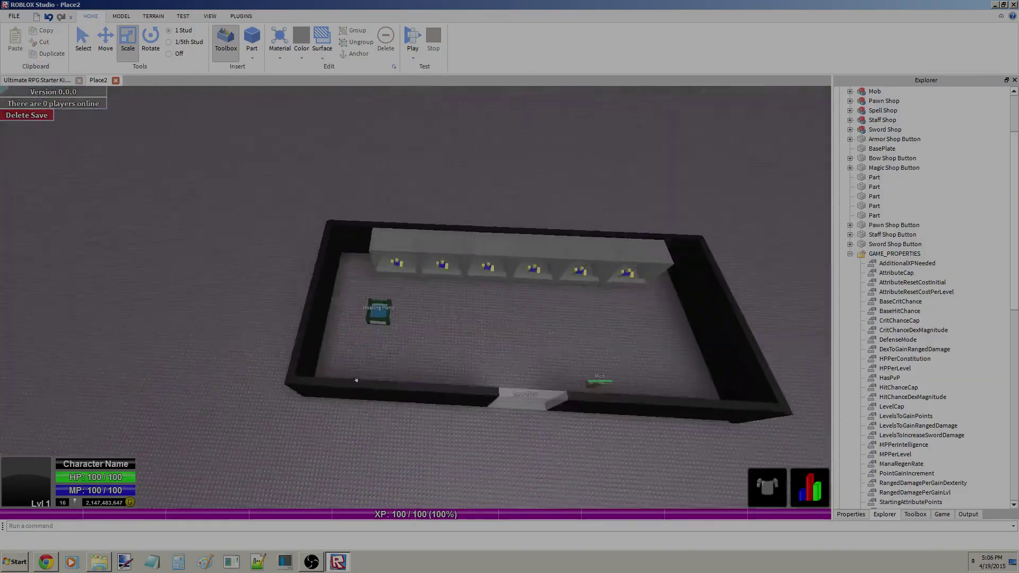
pyautogui.scroll(6, 365, 390)
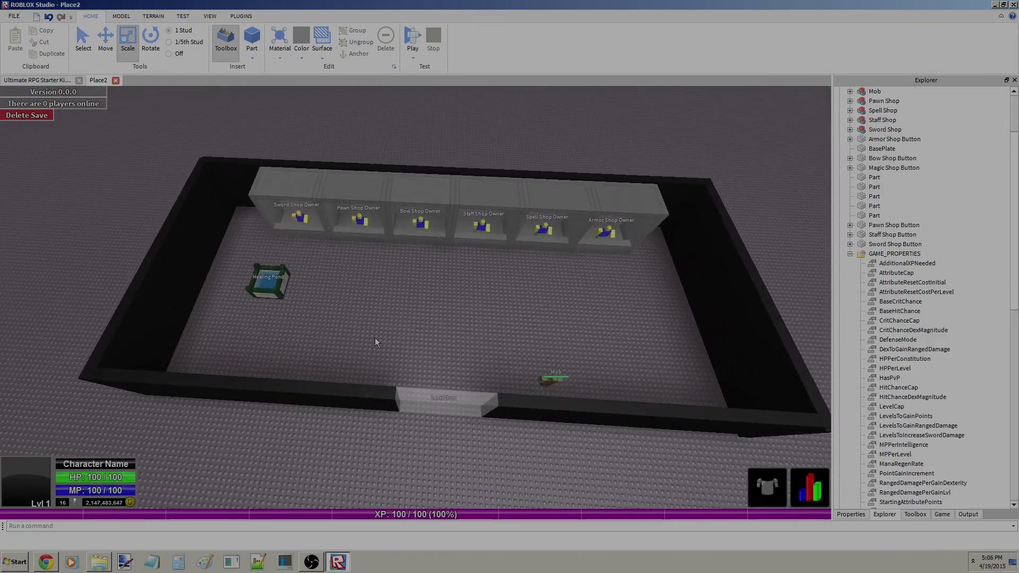